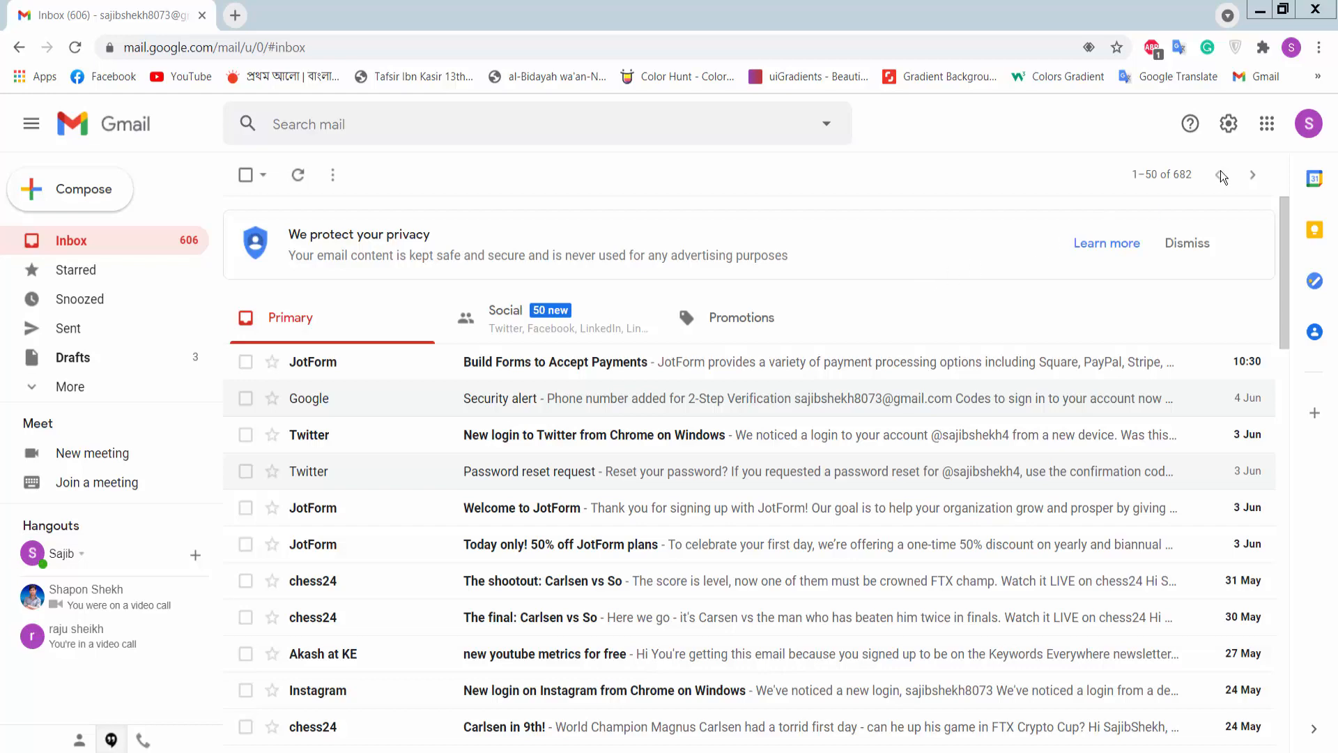
- Open Google Forms from Gmail's Google apps and create a new blank form
left_click(1267, 132)
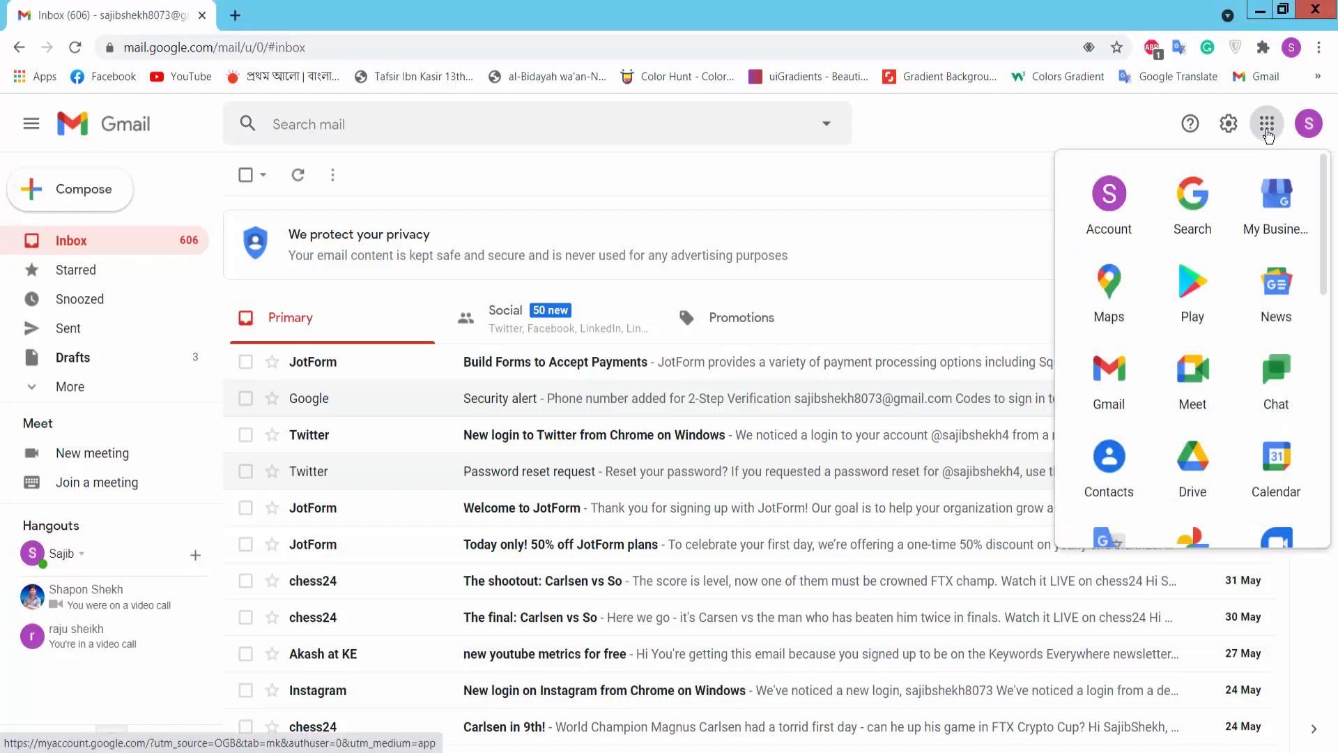
scroll(1213, 393, "down", 3)
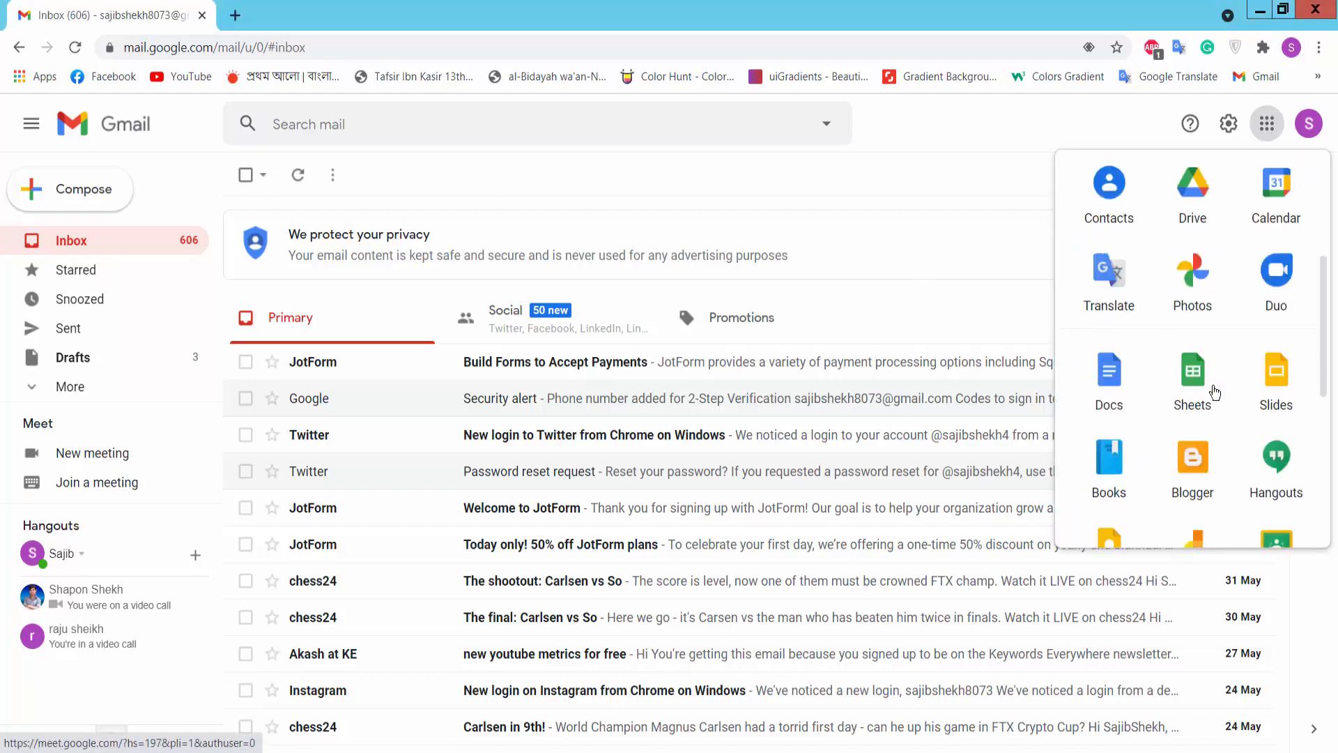
scroll(1212, 392, "down", 5)
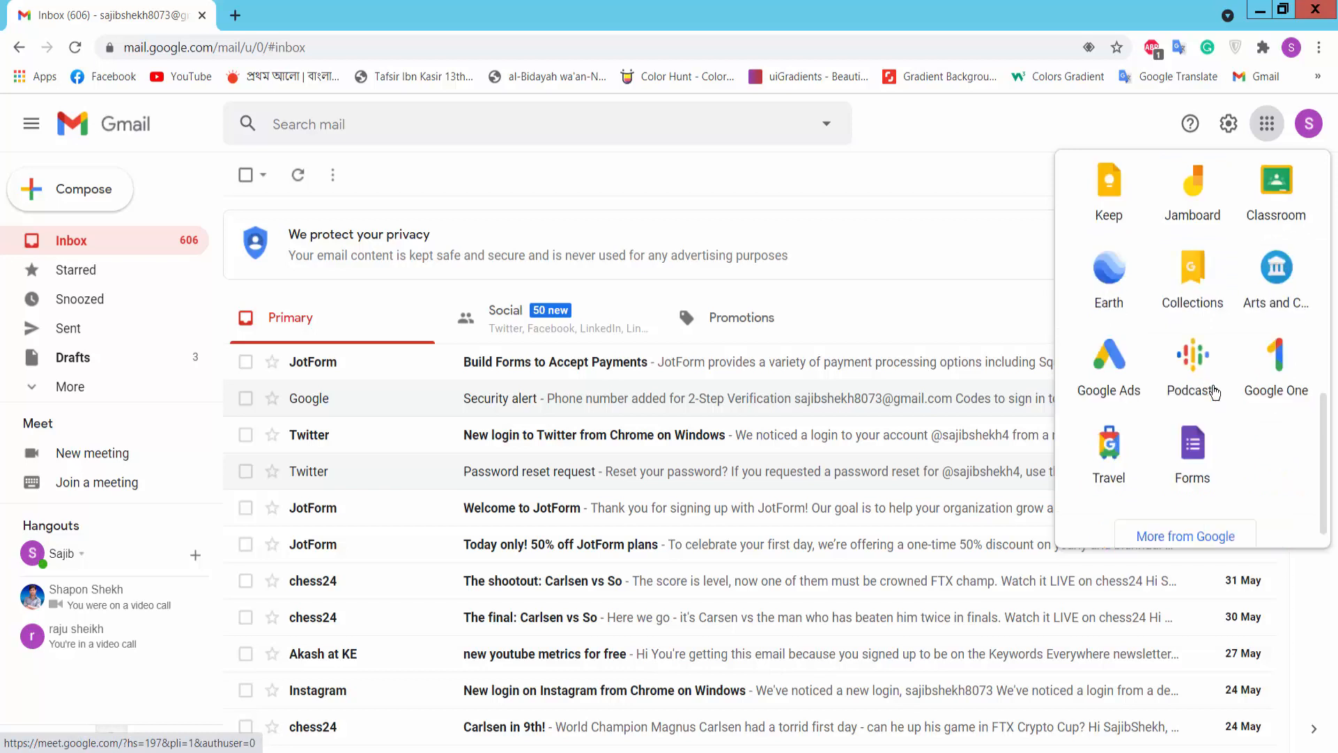
left_click(1196, 439)
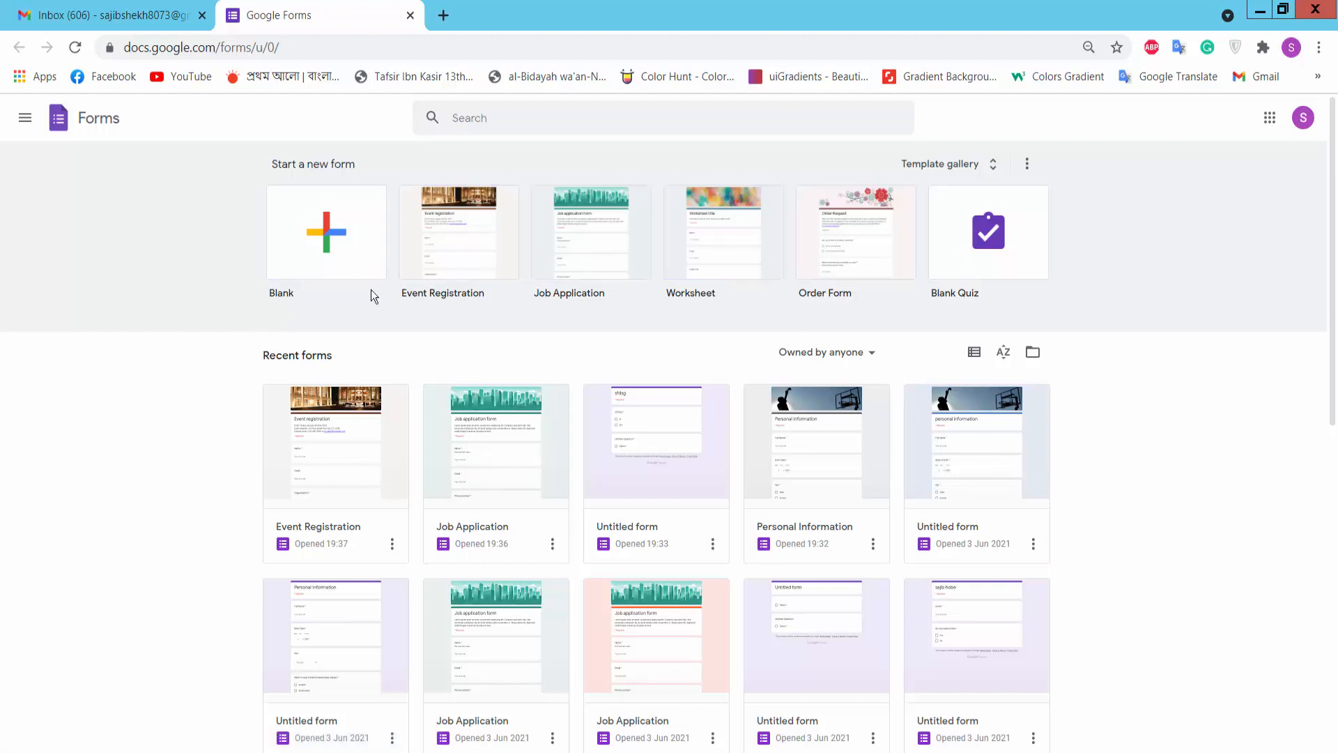
left_click(321, 251)
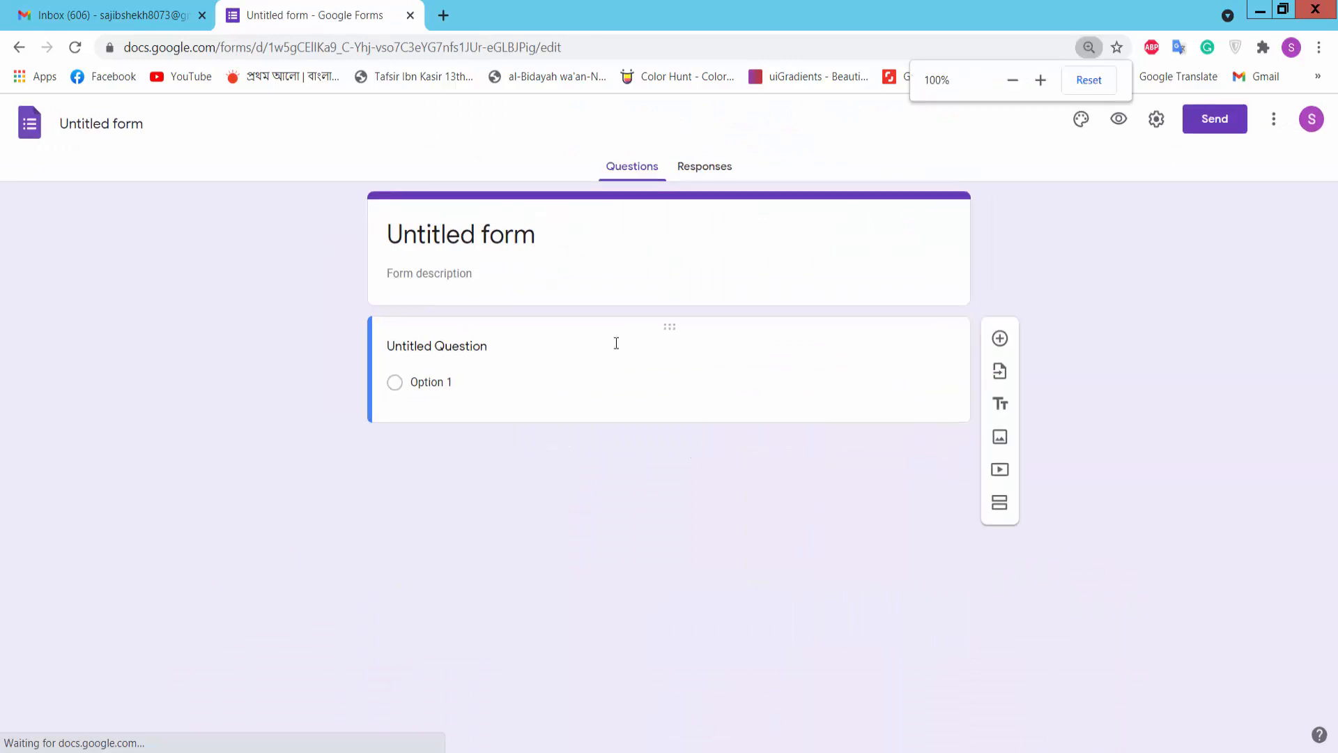
scroll(615, 343, "up", 2)
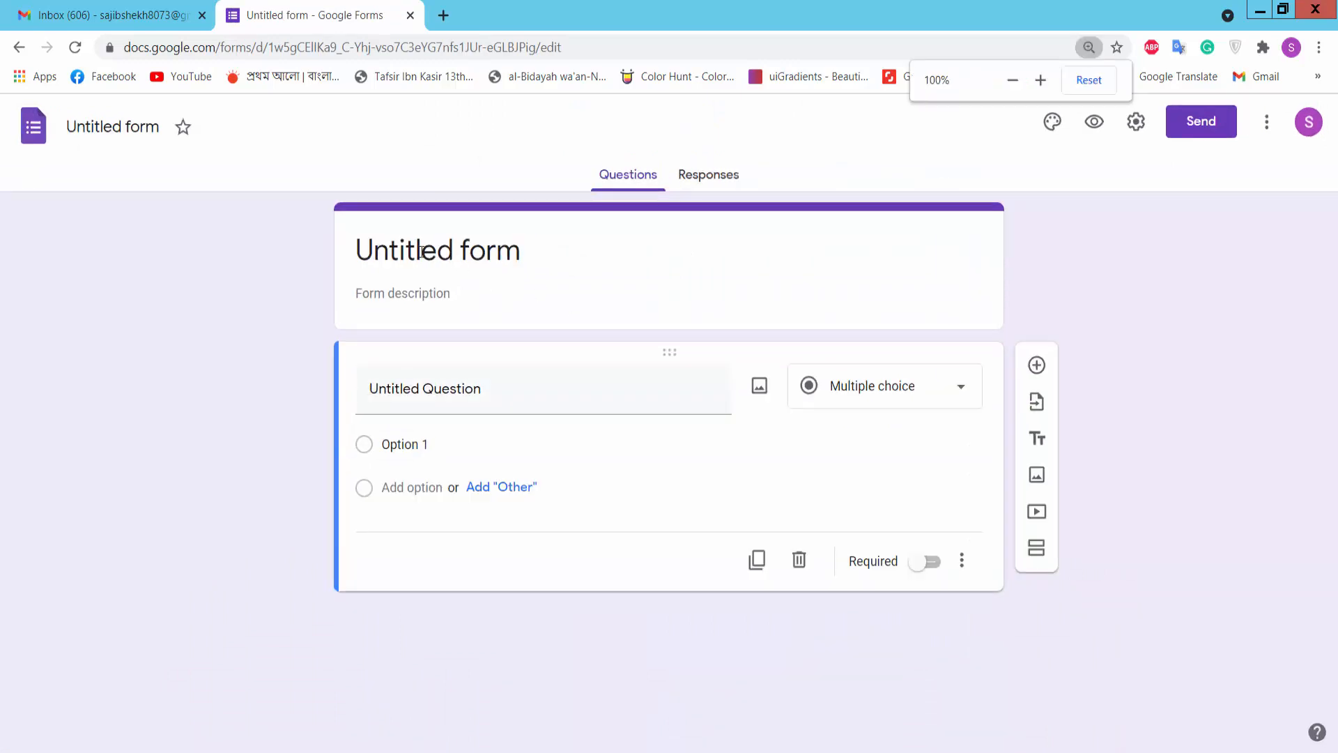
- Replace the form's title with "Online Registration Form", copied from the Notepad text document
left_click(423, 252)
left_click(548, 254)
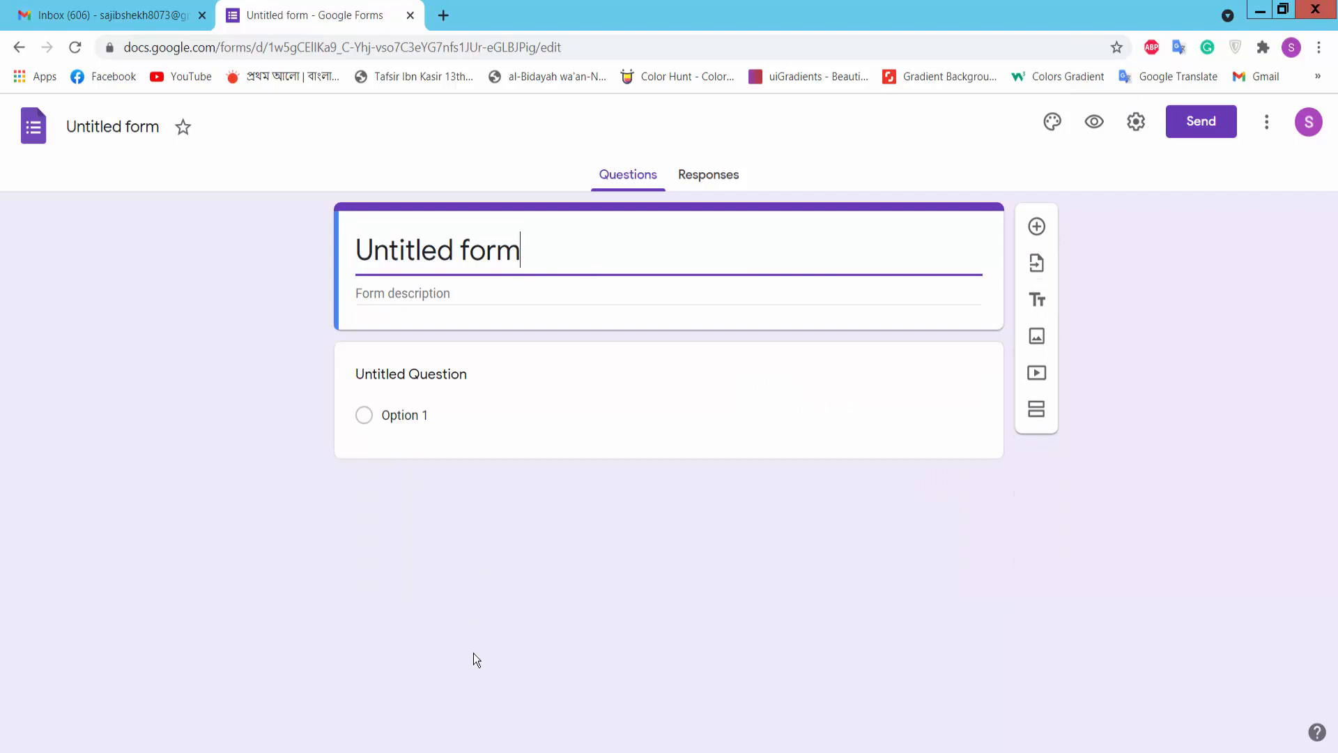
left_click(422, 750)
left_click(374, 177)
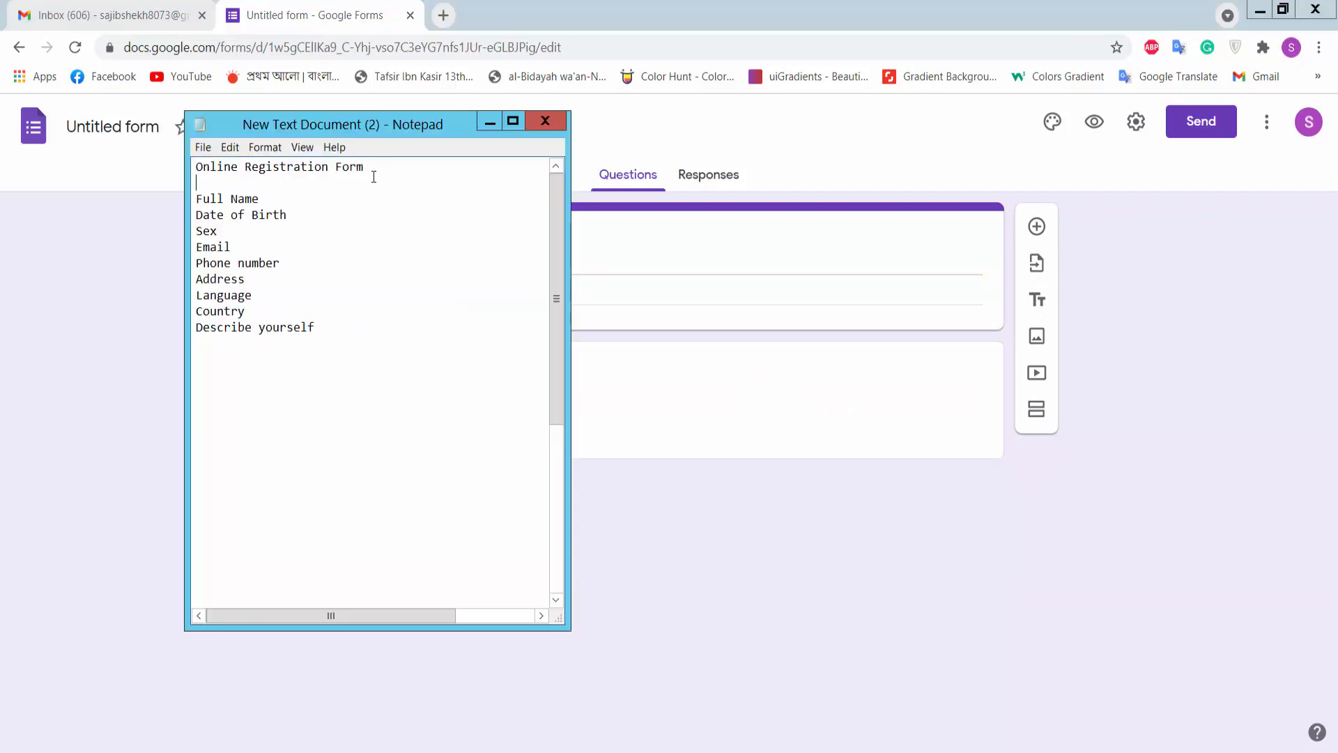
left_click_drag(364, 167, 193, 164)
key("ctrl+c")
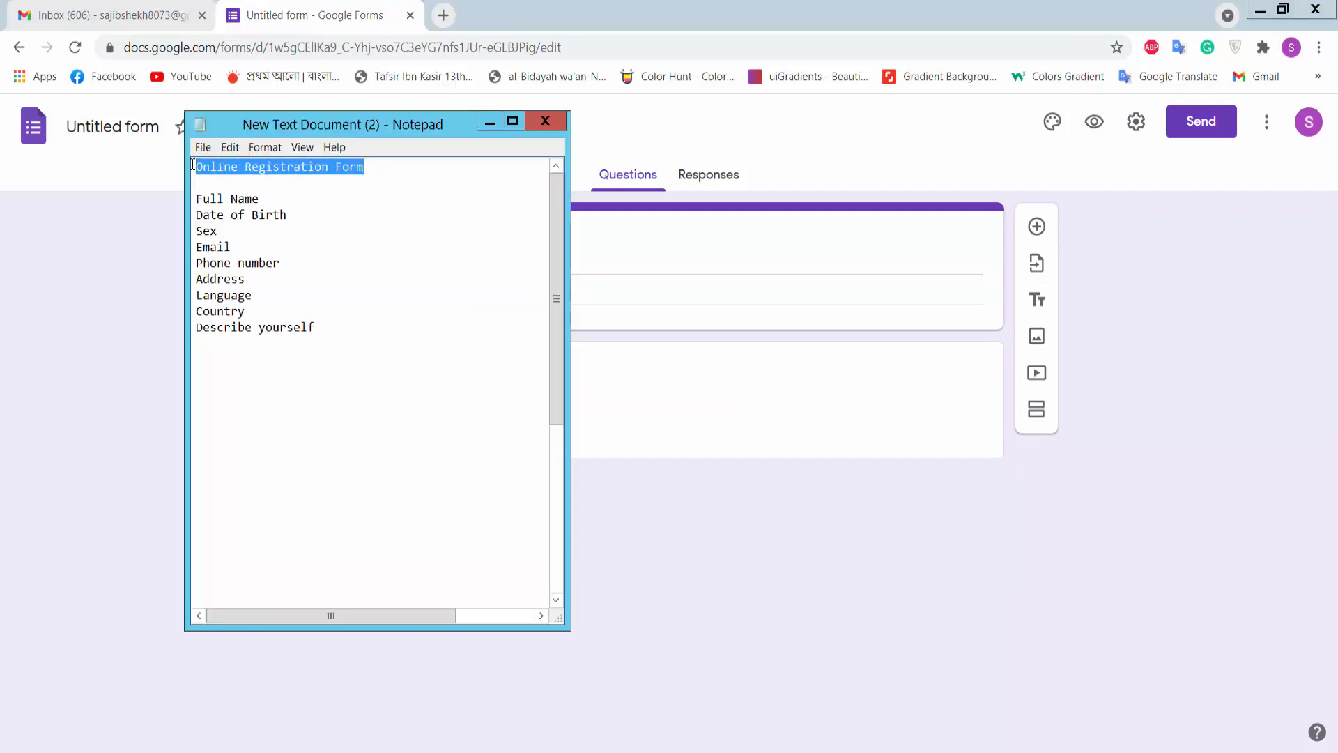
left_click(582, 249)
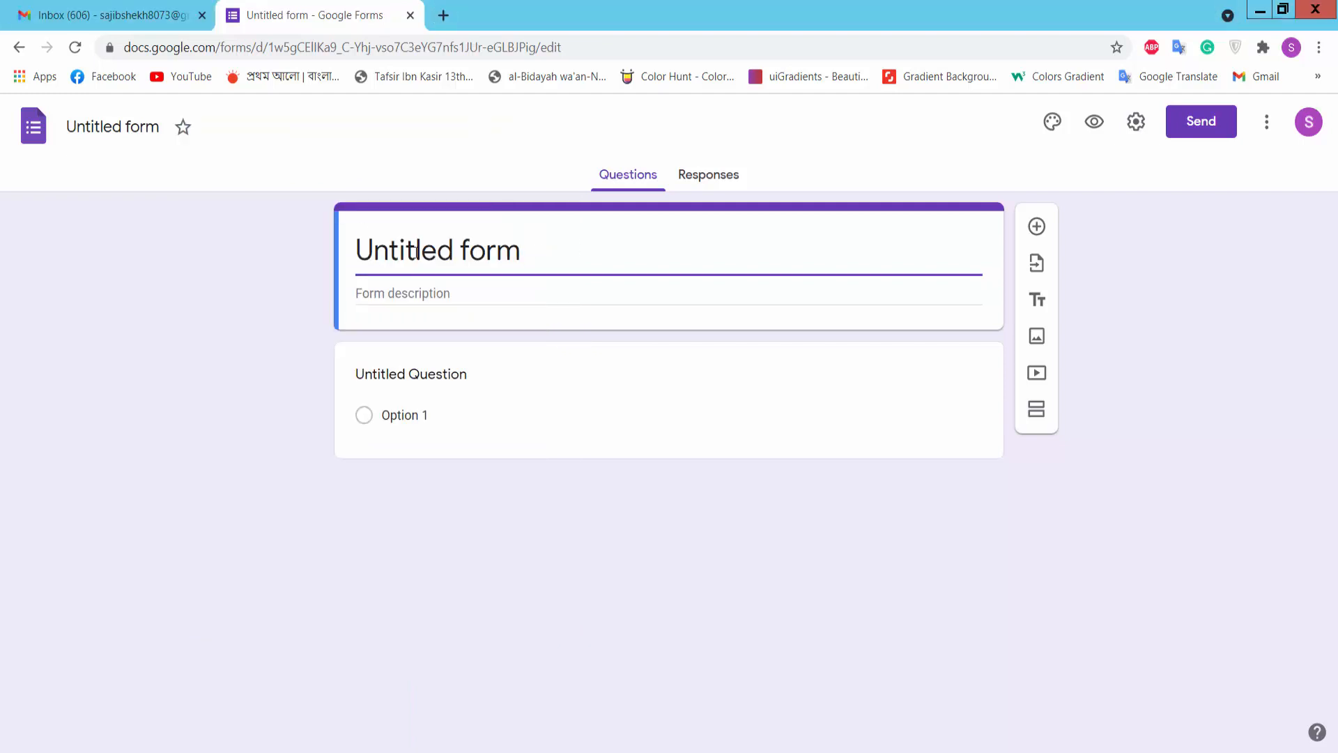
left_click_drag(555, 249, 333, 250)
key("ctrl+v")
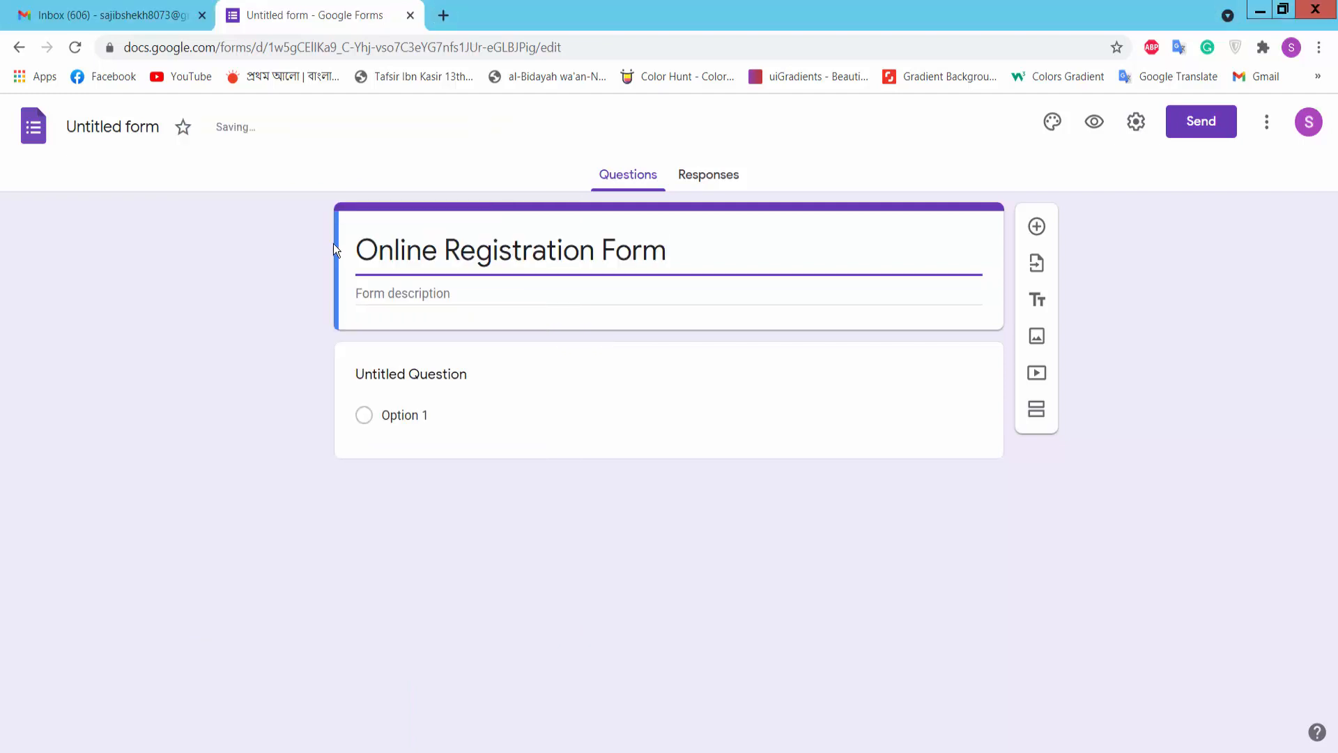
left_click(471, 295)
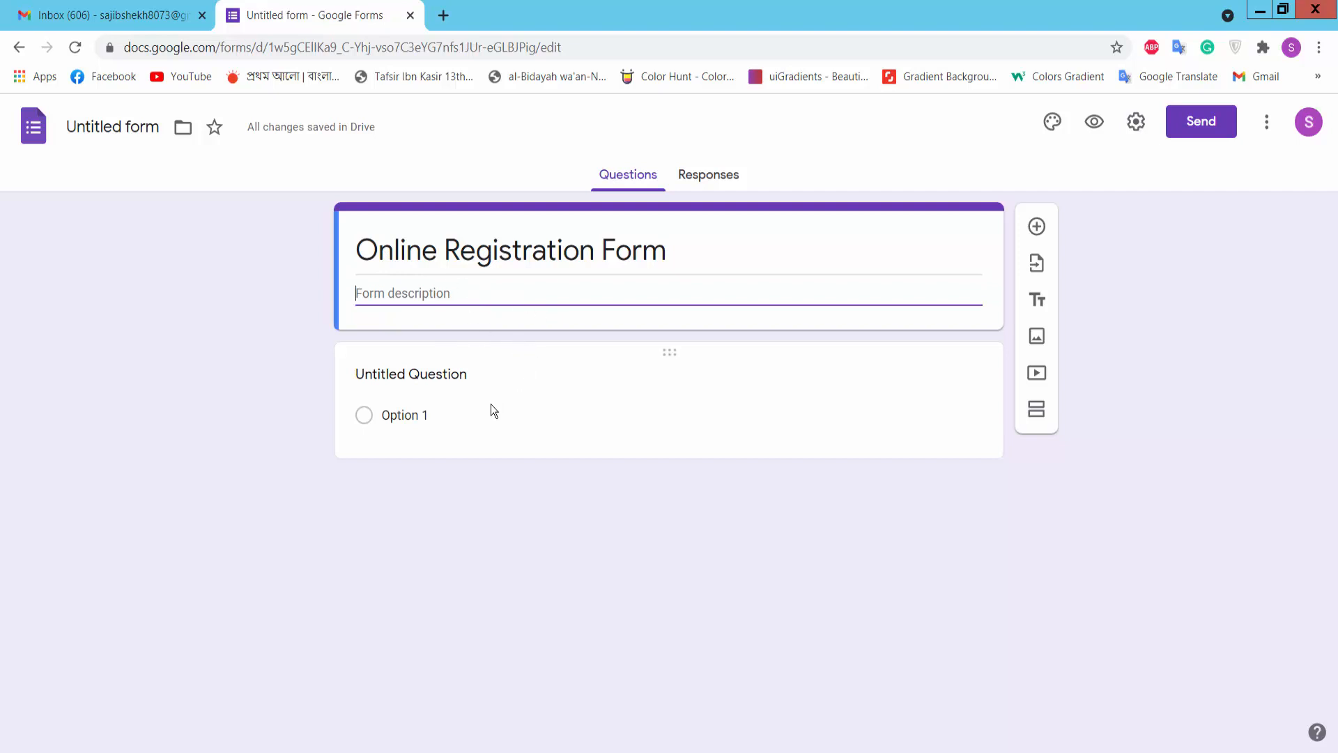
- Add a question below the form header and title it "Full Name", copied from the Notepad list
left_click(1038, 227)
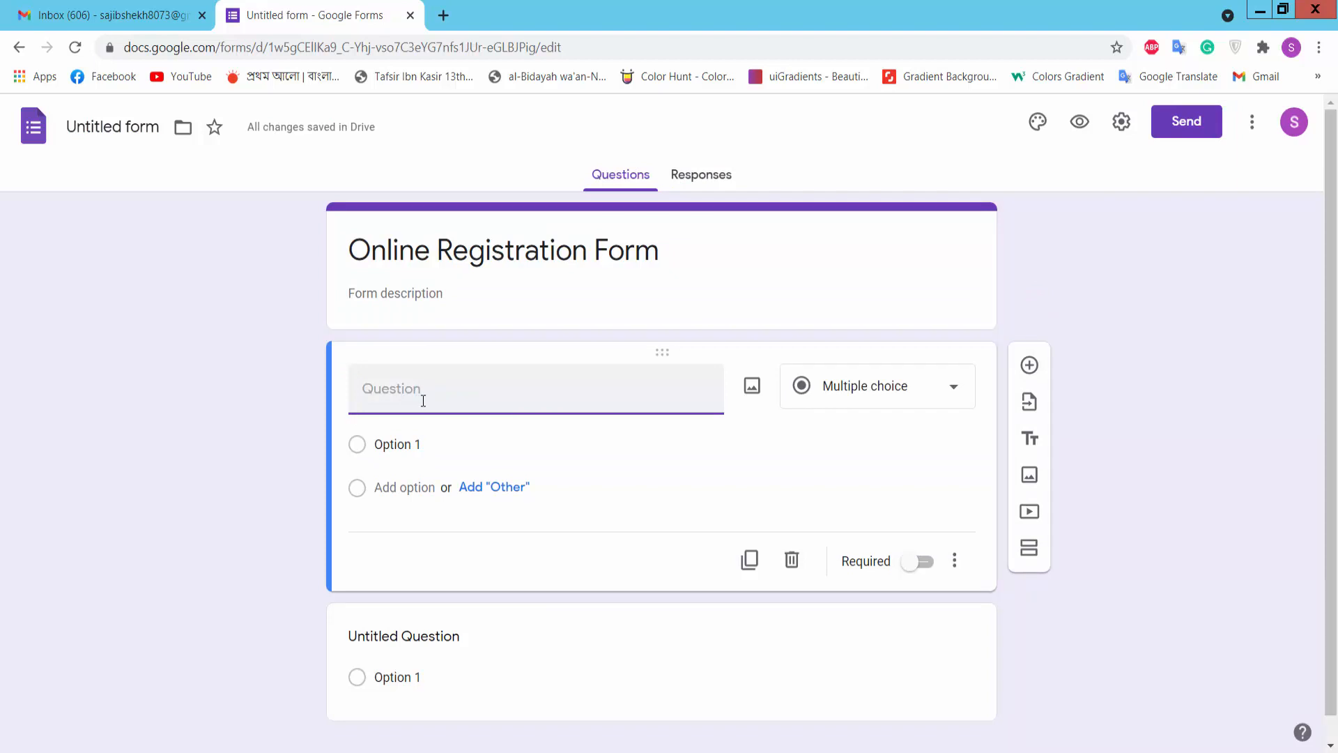
left_click(461, 752)
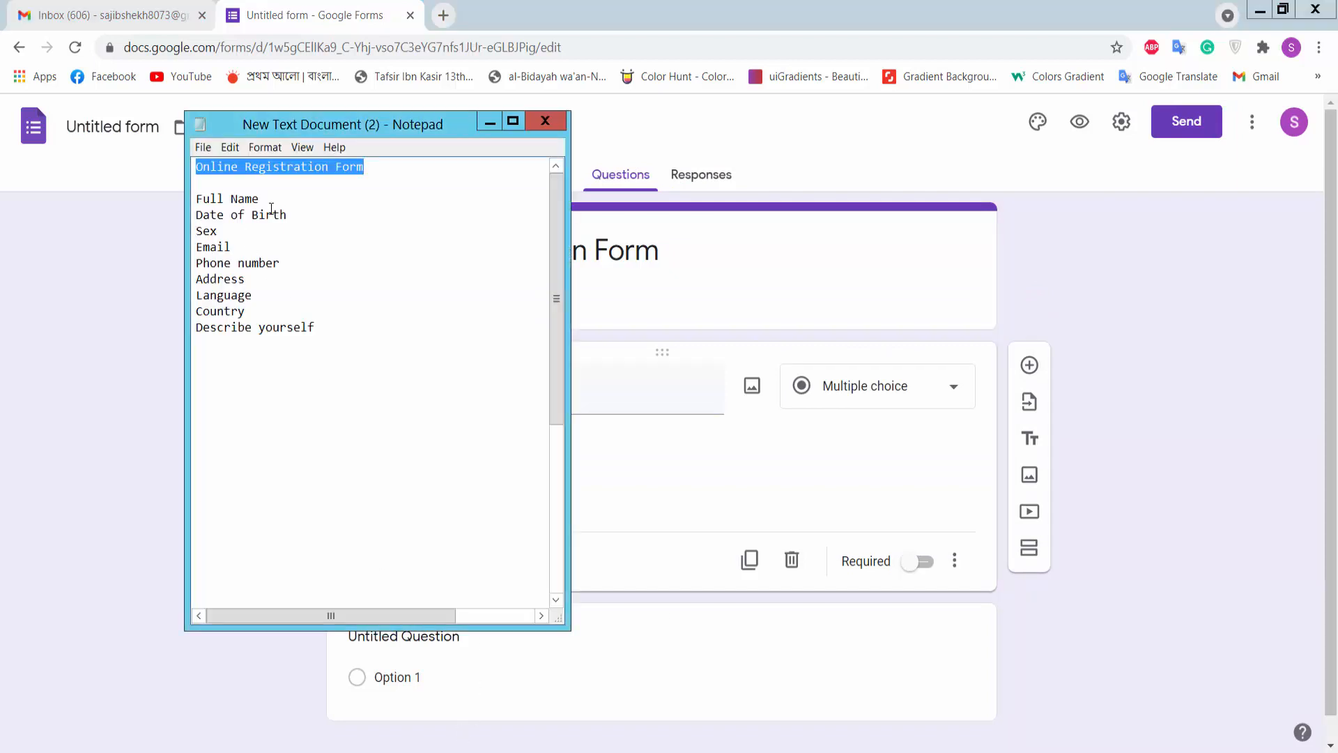
left_click_drag(261, 198, 194, 200)
key("ctrl+c")
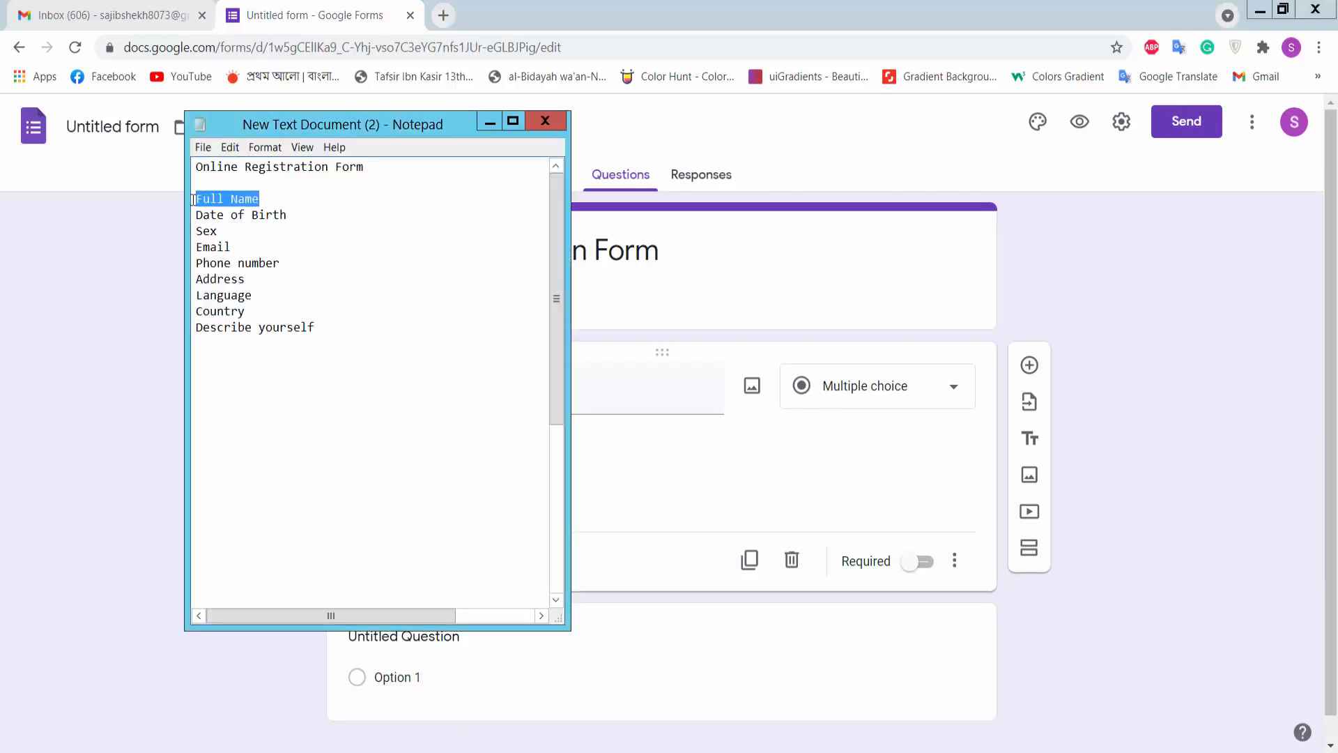
left_click(619, 389)
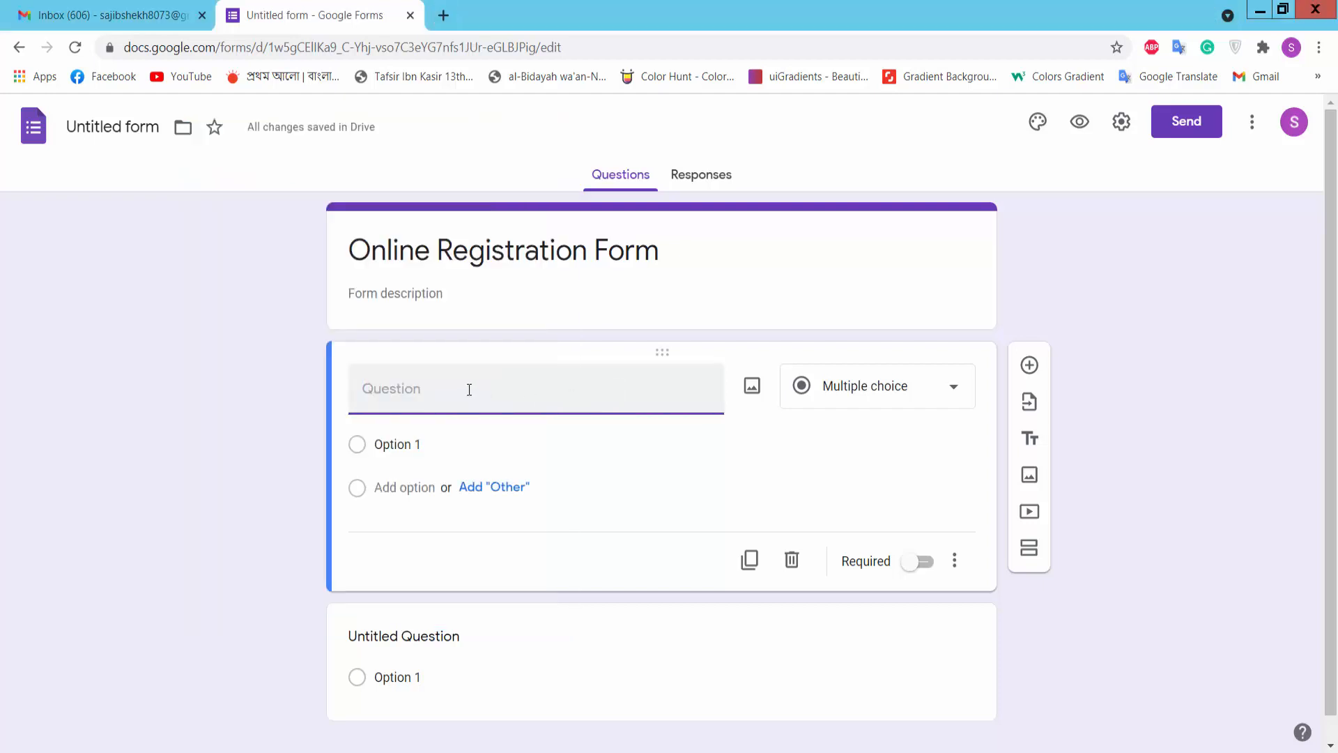
key("ctrl+v")
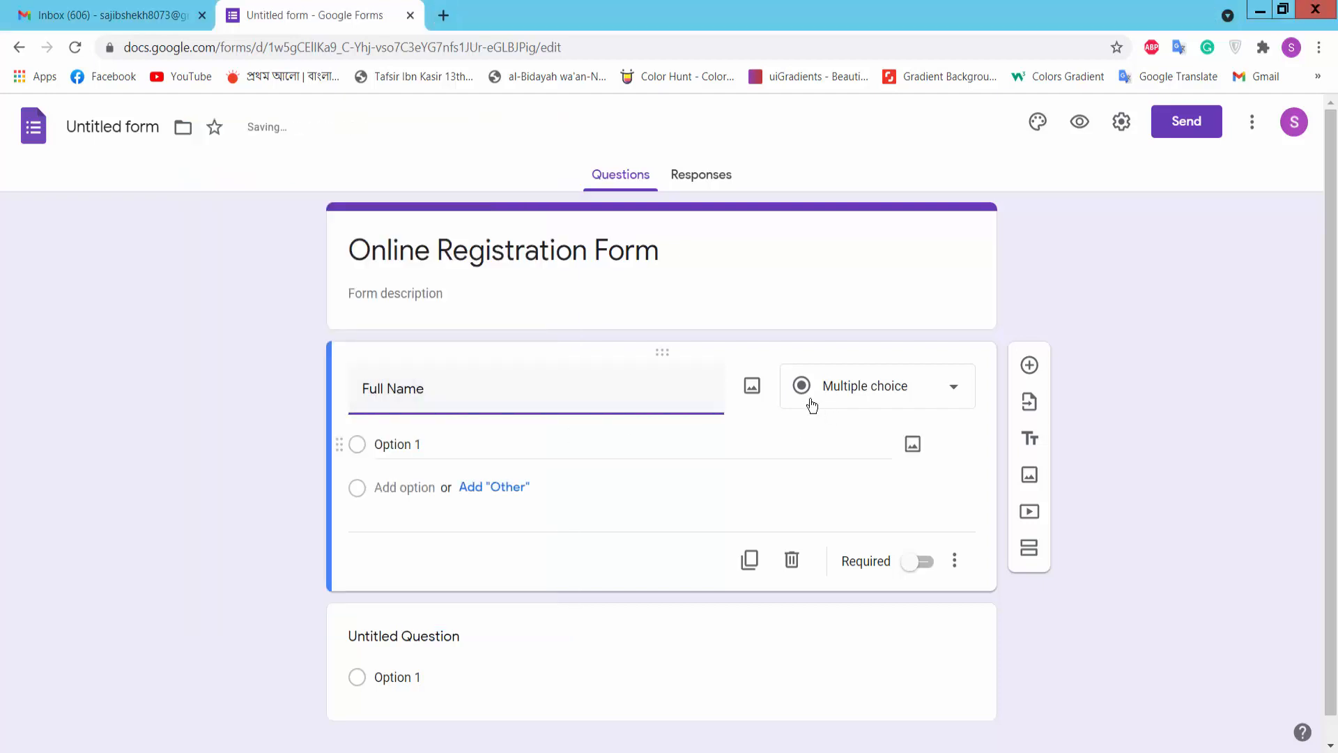
- Set the Full Name question to the Short answer type and make it required
left_click(955, 388)
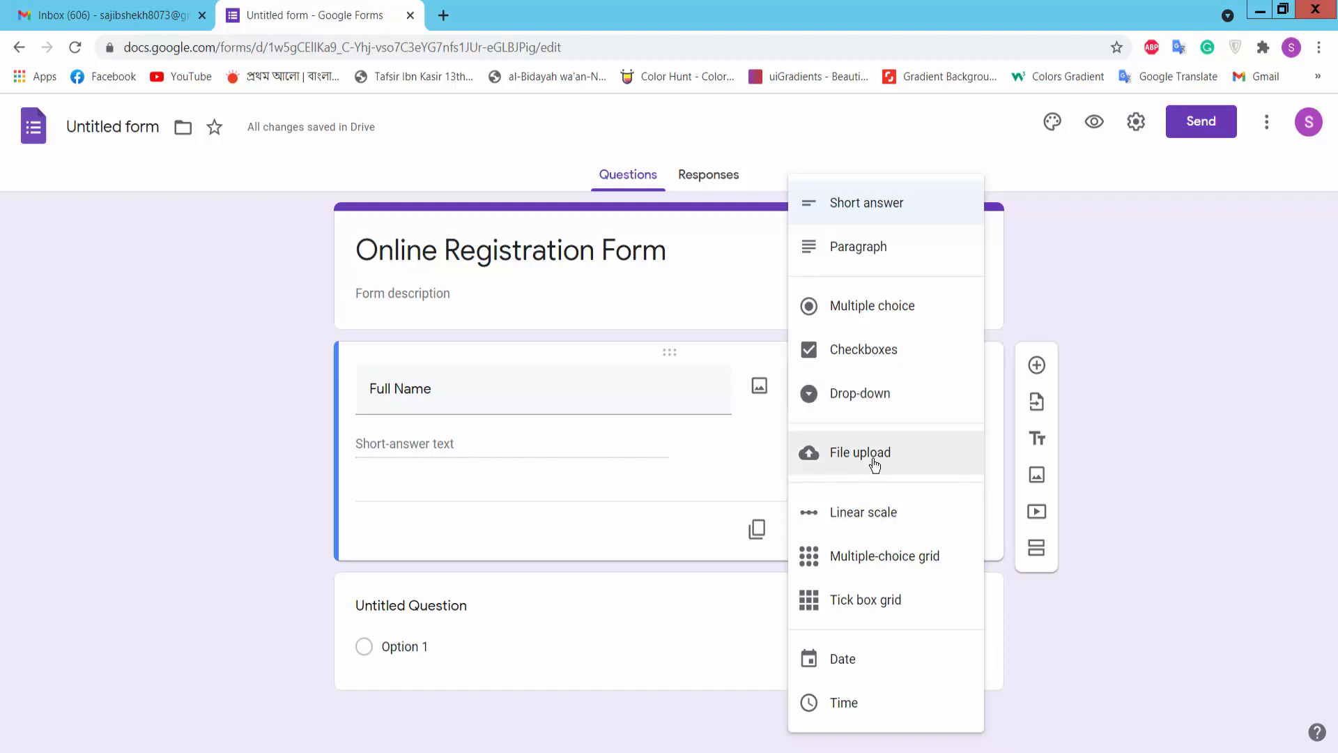
left_click(882, 211)
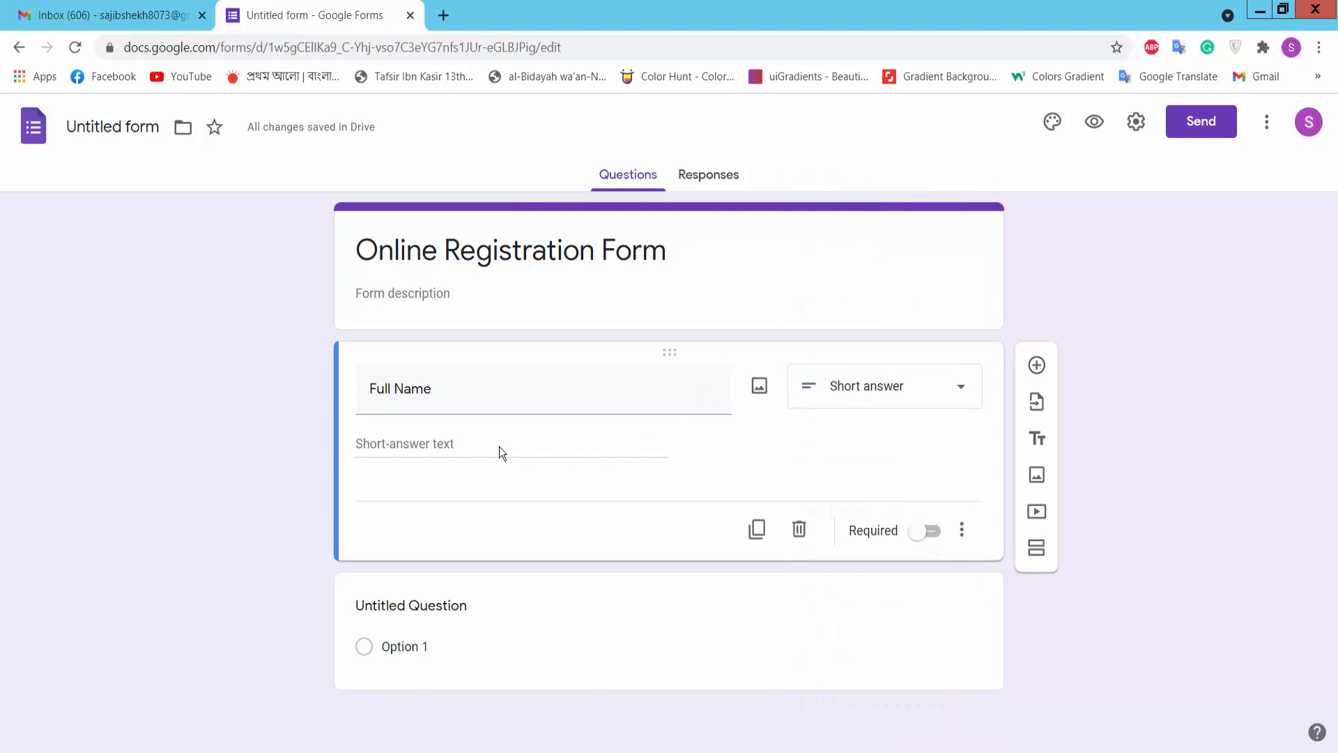
left_click(919, 534)
- Add a question after Full Name and title it "Date of Birth", copied from the Notepad list
left_click(1037, 366)
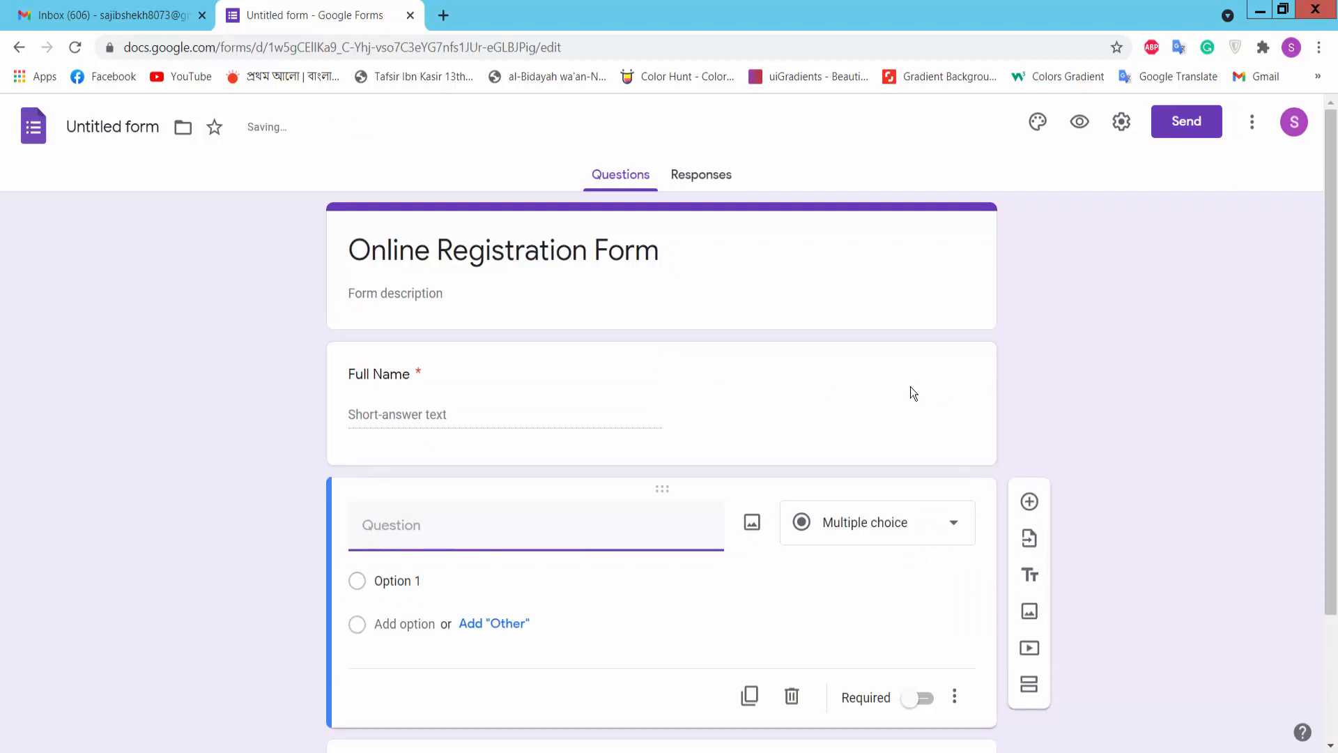
key("alt+Tab")
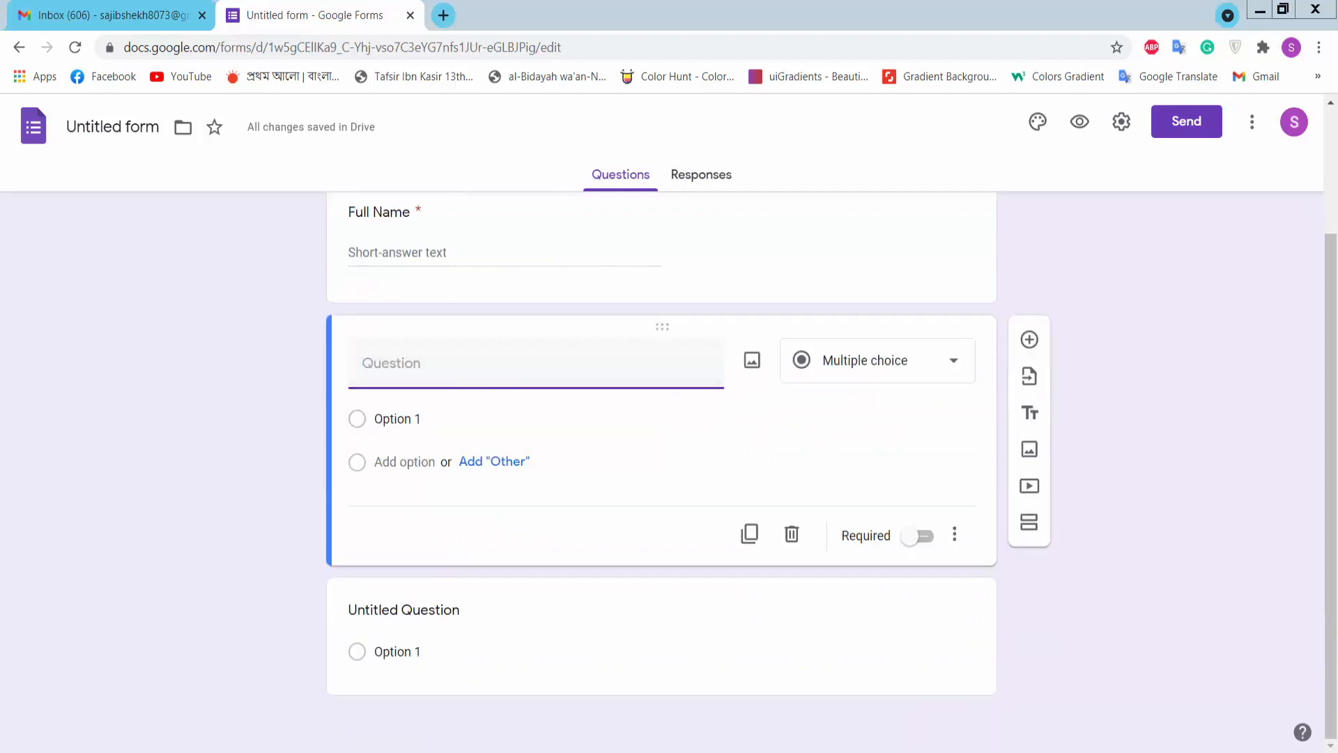
left_click_drag(287, 215, 196, 215)
key("ctrl+c")
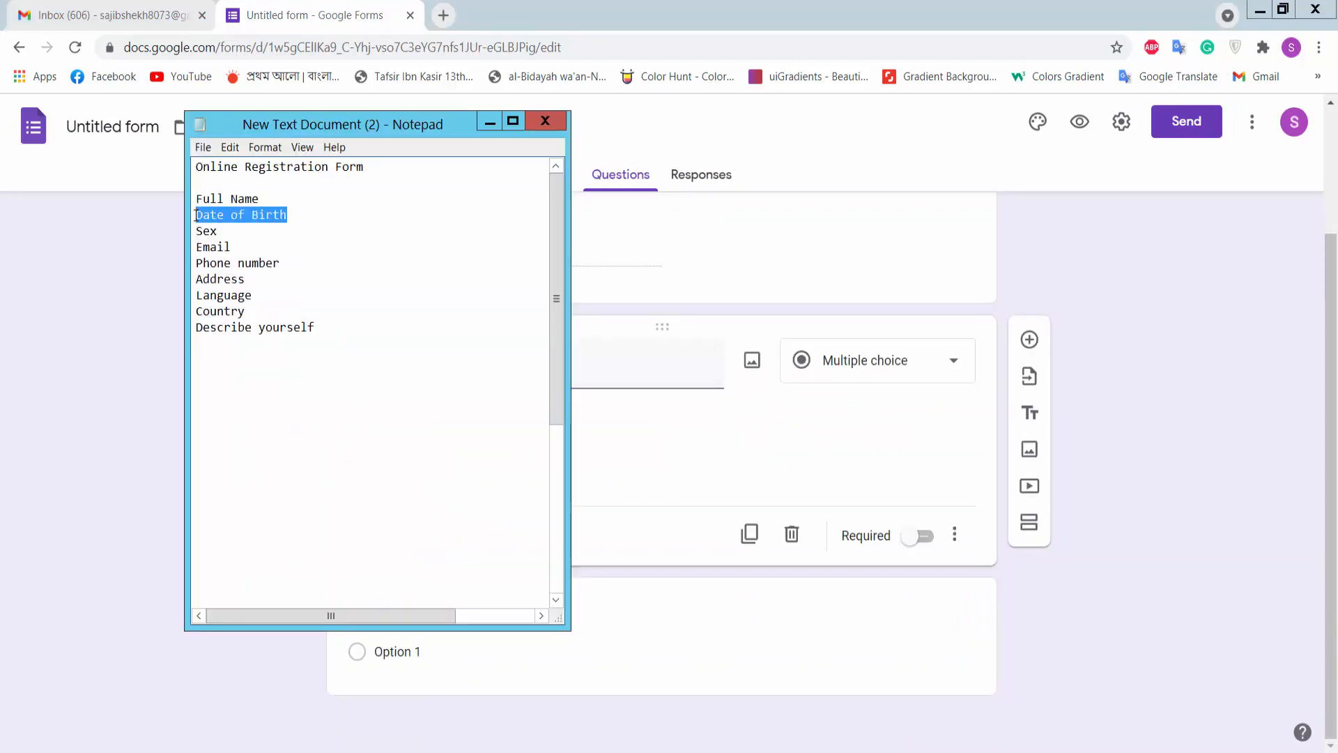
left_click(608, 377)
key("ctrl+v")
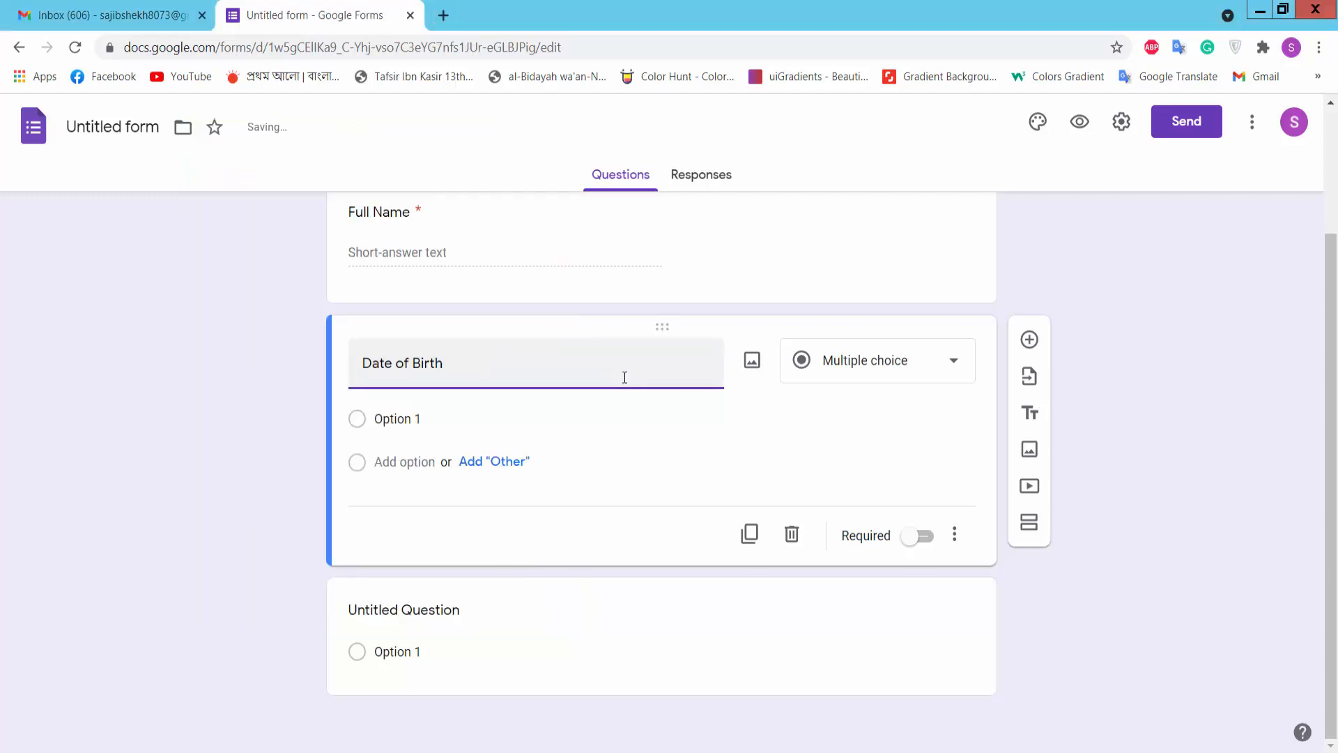
- Set the Date of Birth question to the Date type and make it required
left_click(912, 408)
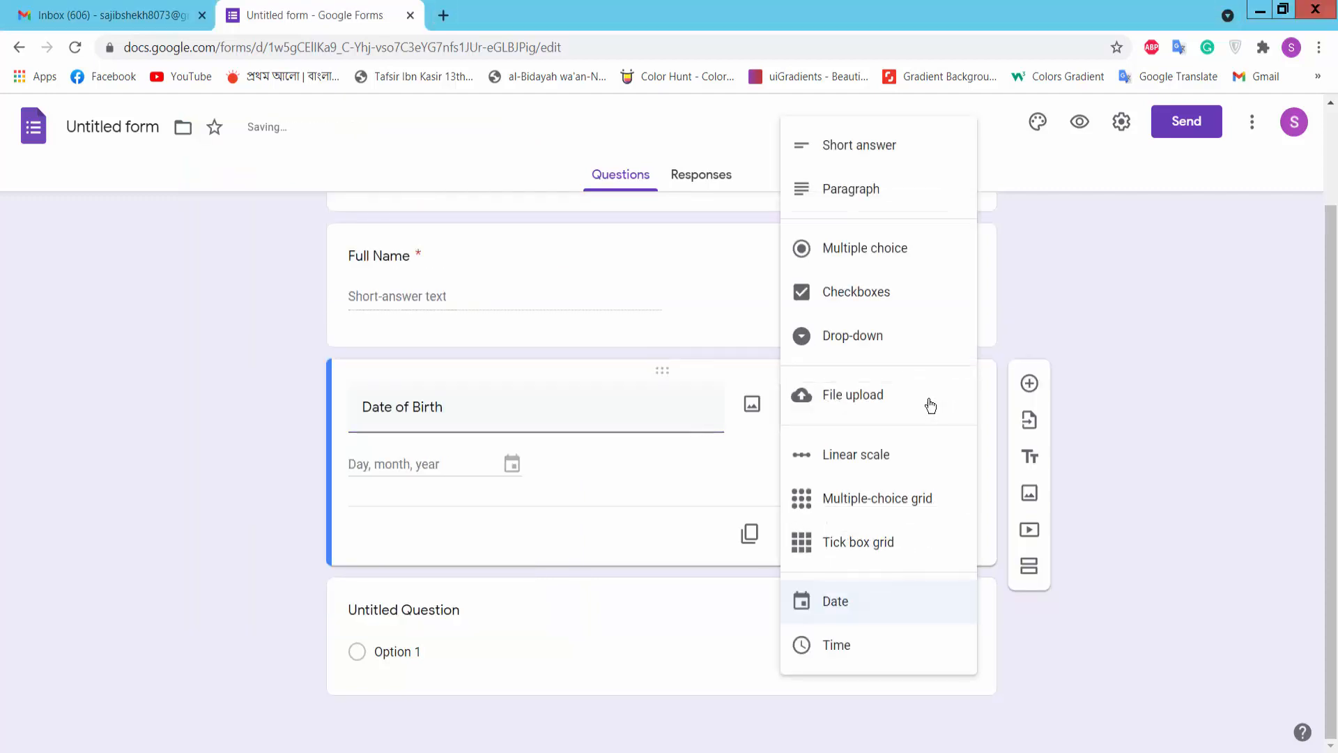
left_click(853, 611)
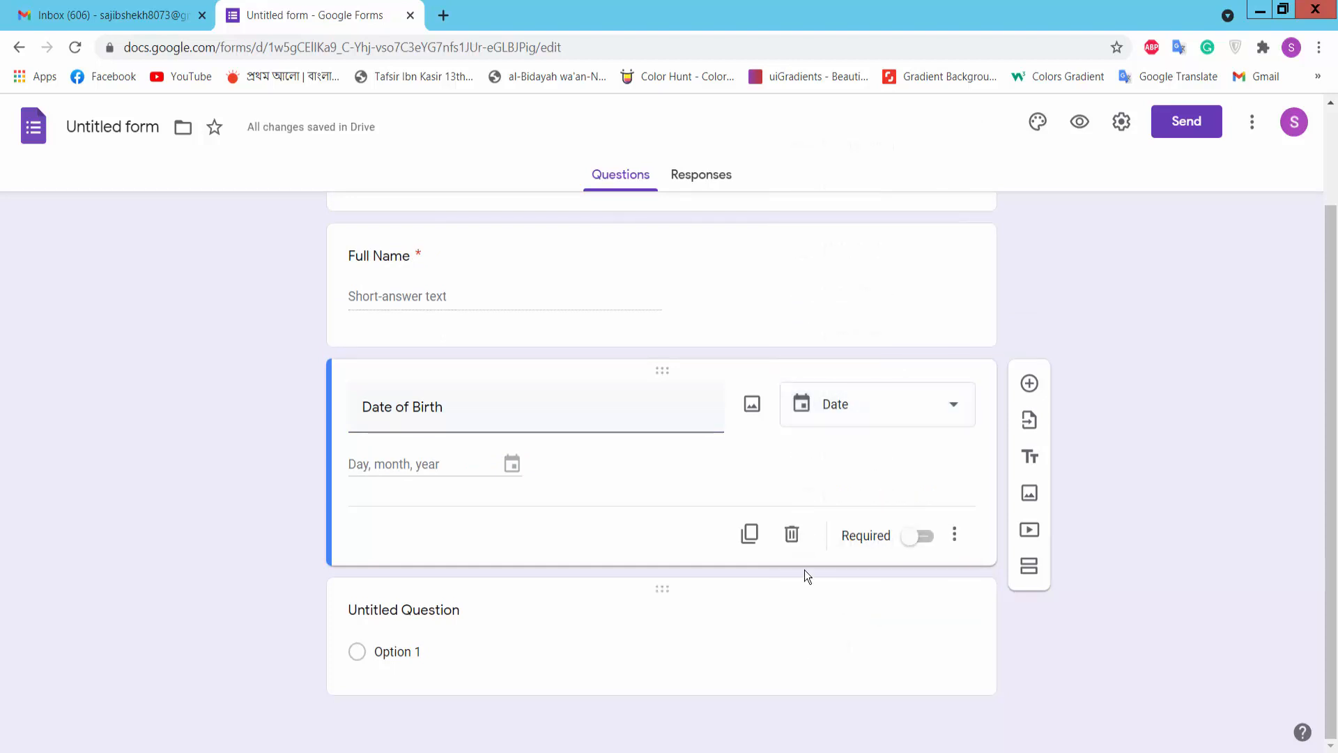
left_click(915, 537)
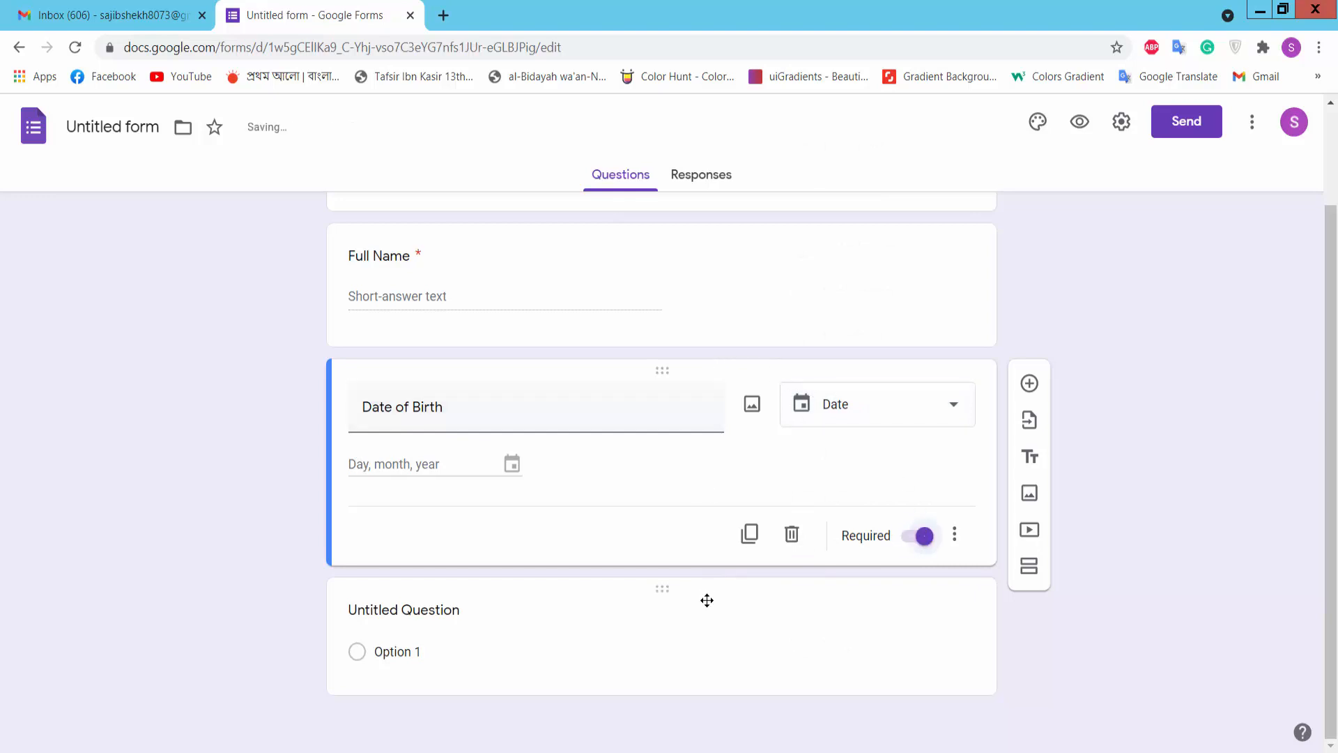
- Add a question after Date of Birth and title it "Sex", copied from the Notepad list
left_click(1029, 382)
key("alt+Tab")
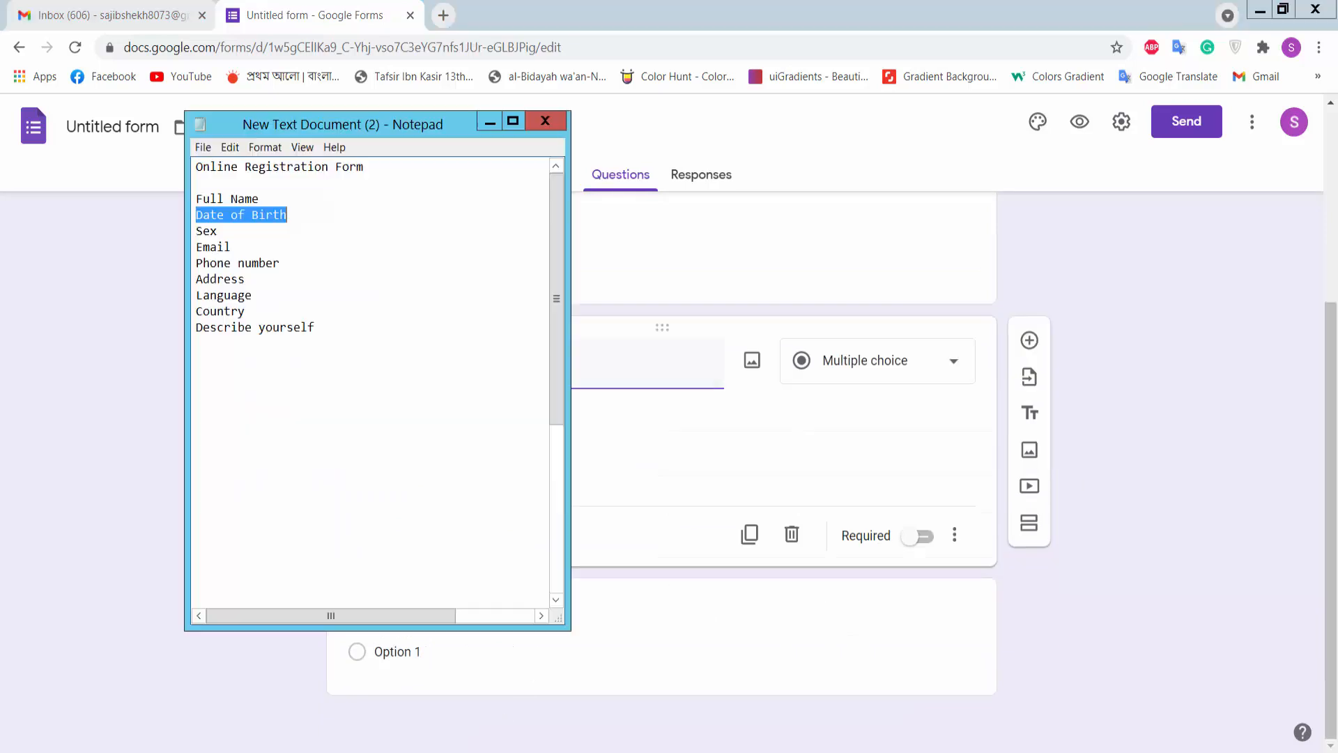
left_click_drag(286, 235, 171, 231)
key("ctrl+c")
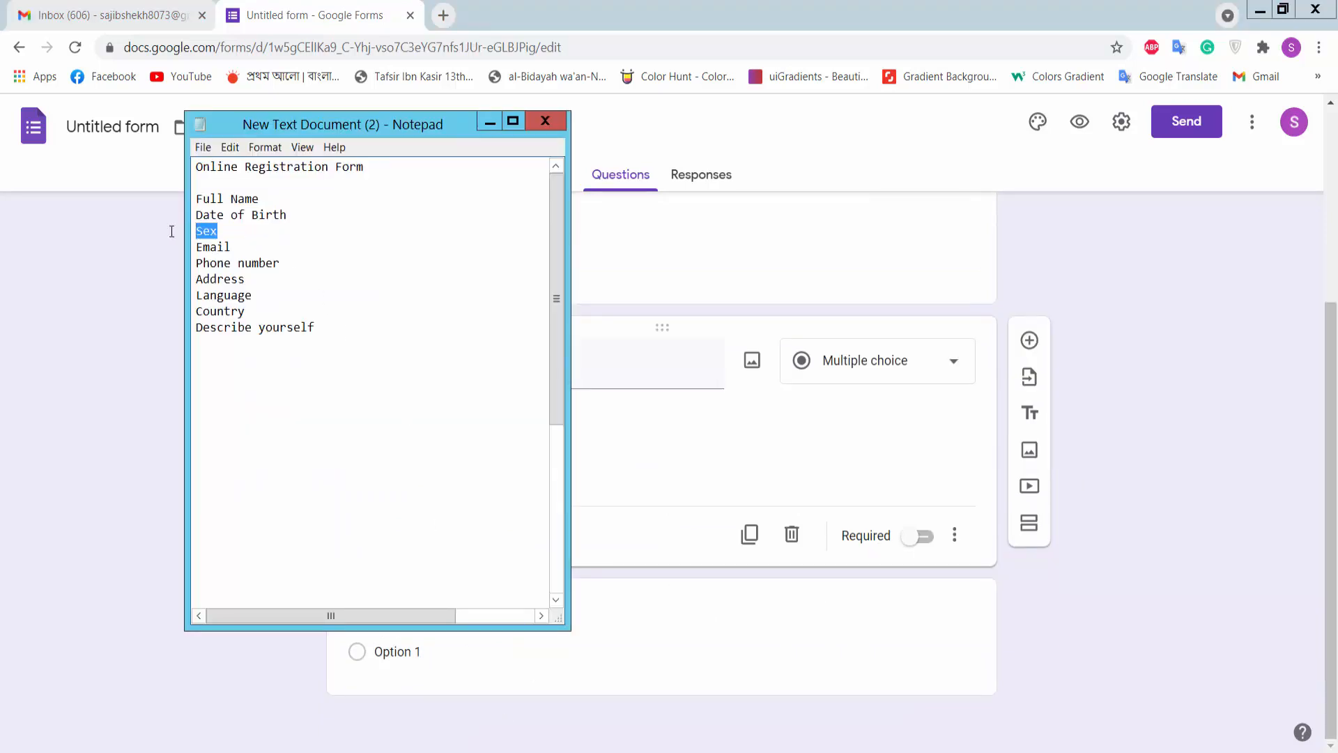
left_click(666, 465)
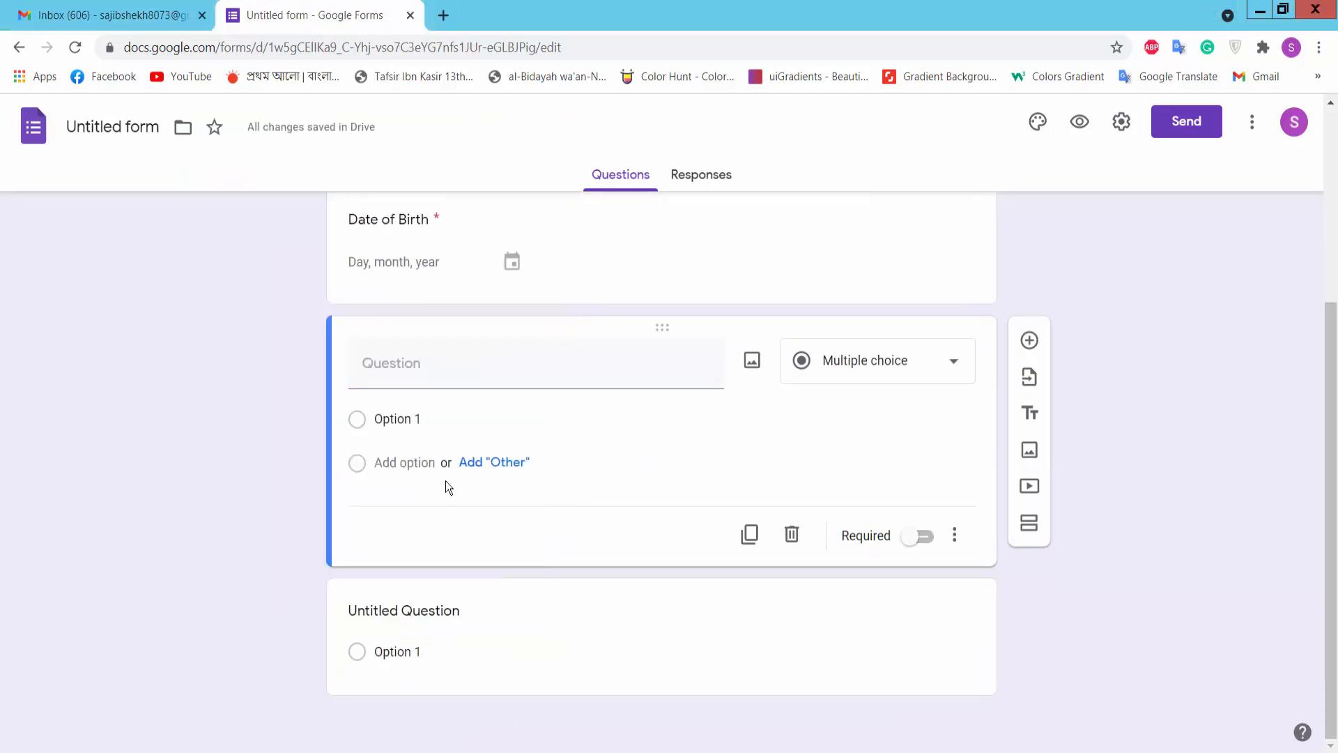
left_click(414, 366)
key("ctrl+v")
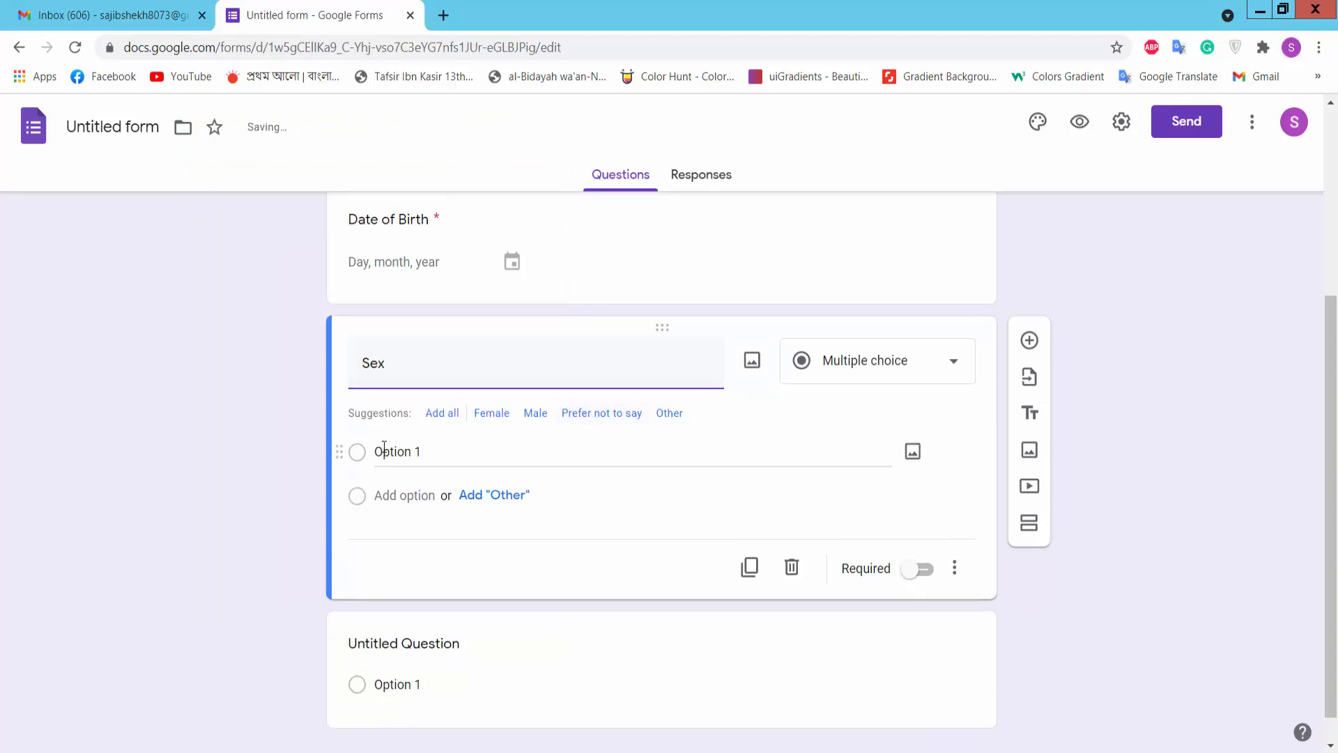
- Make the Sex question a required Checkboxes question with the options "Male" and "Female"
left_click(907, 371)
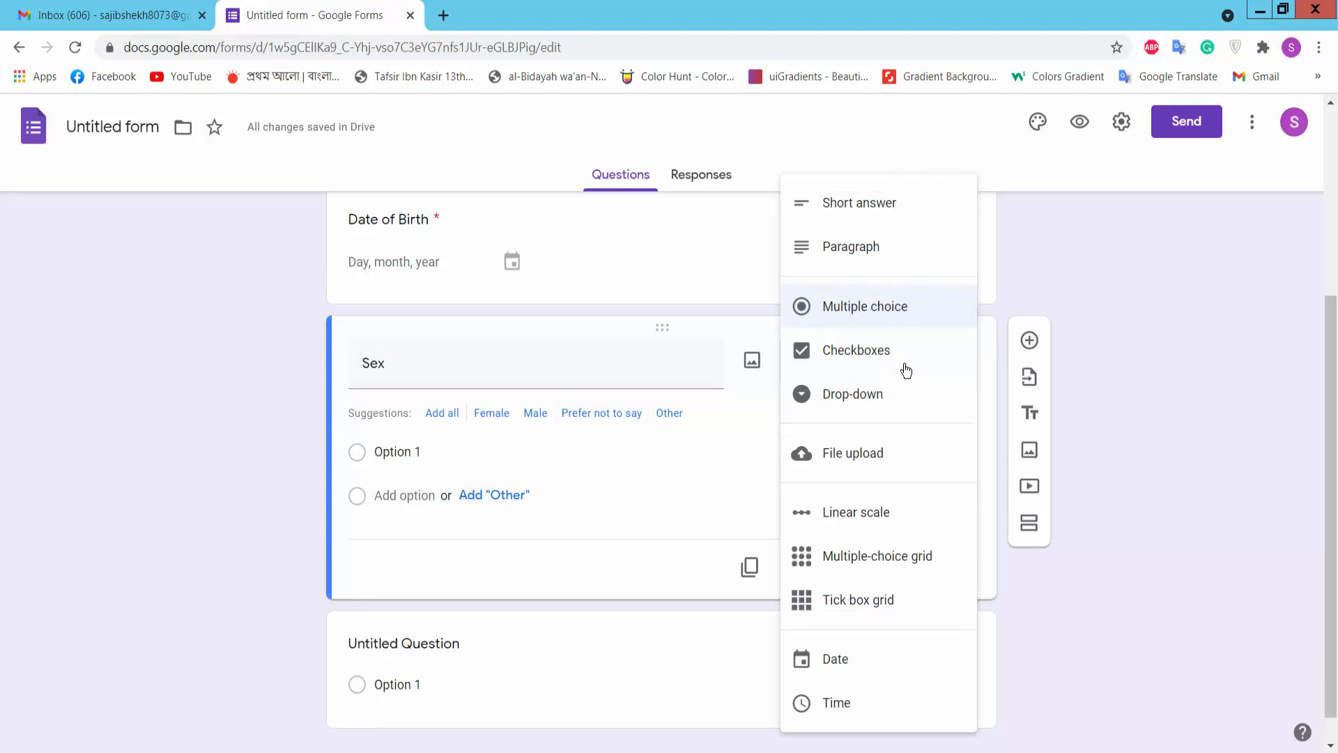
left_click(864, 353)
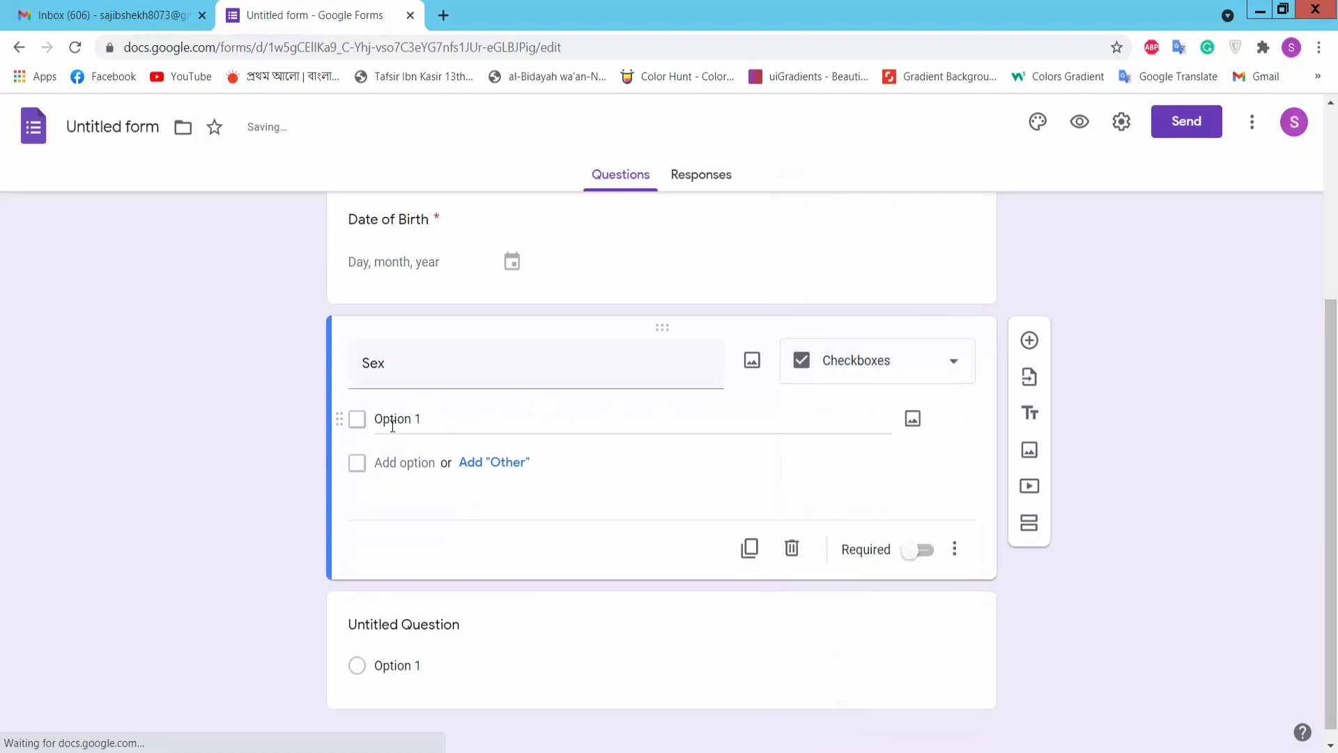
left_click(392, 425)
type("Male")
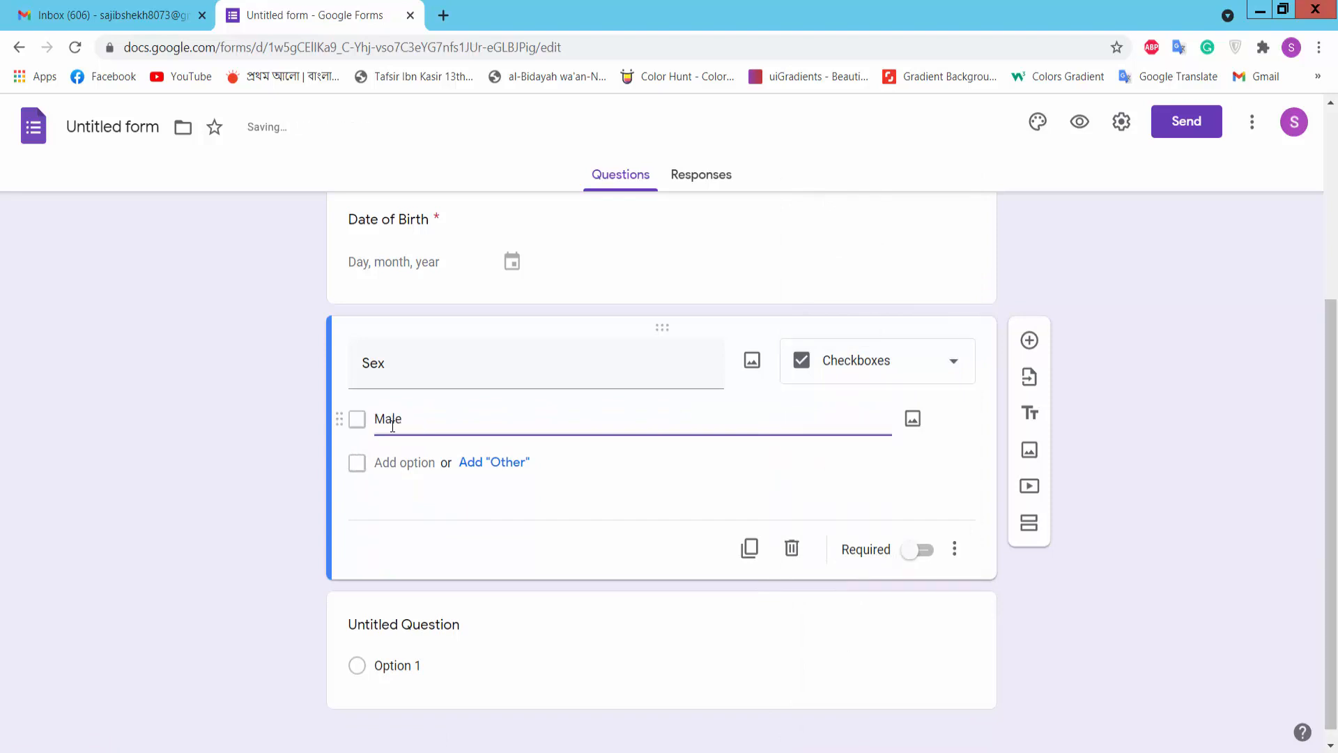
left_click(387, 496)
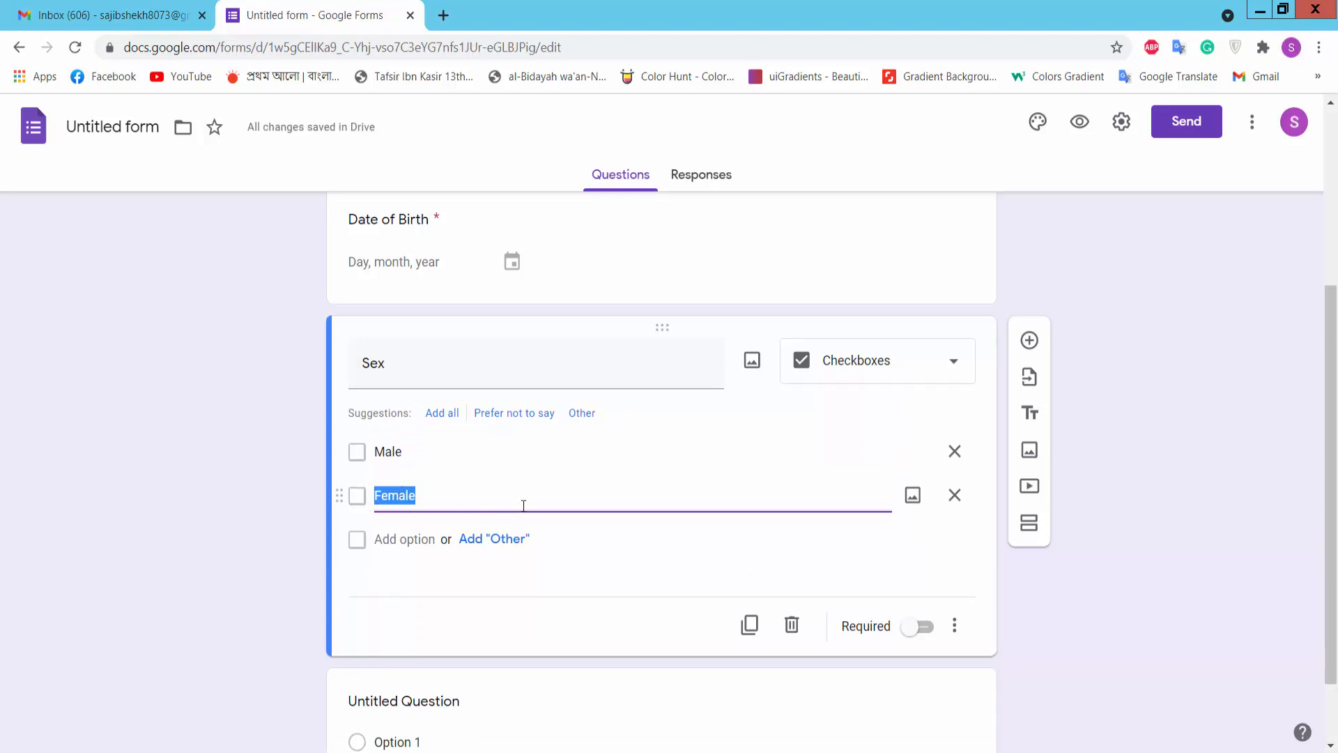
left_click(924, 626)
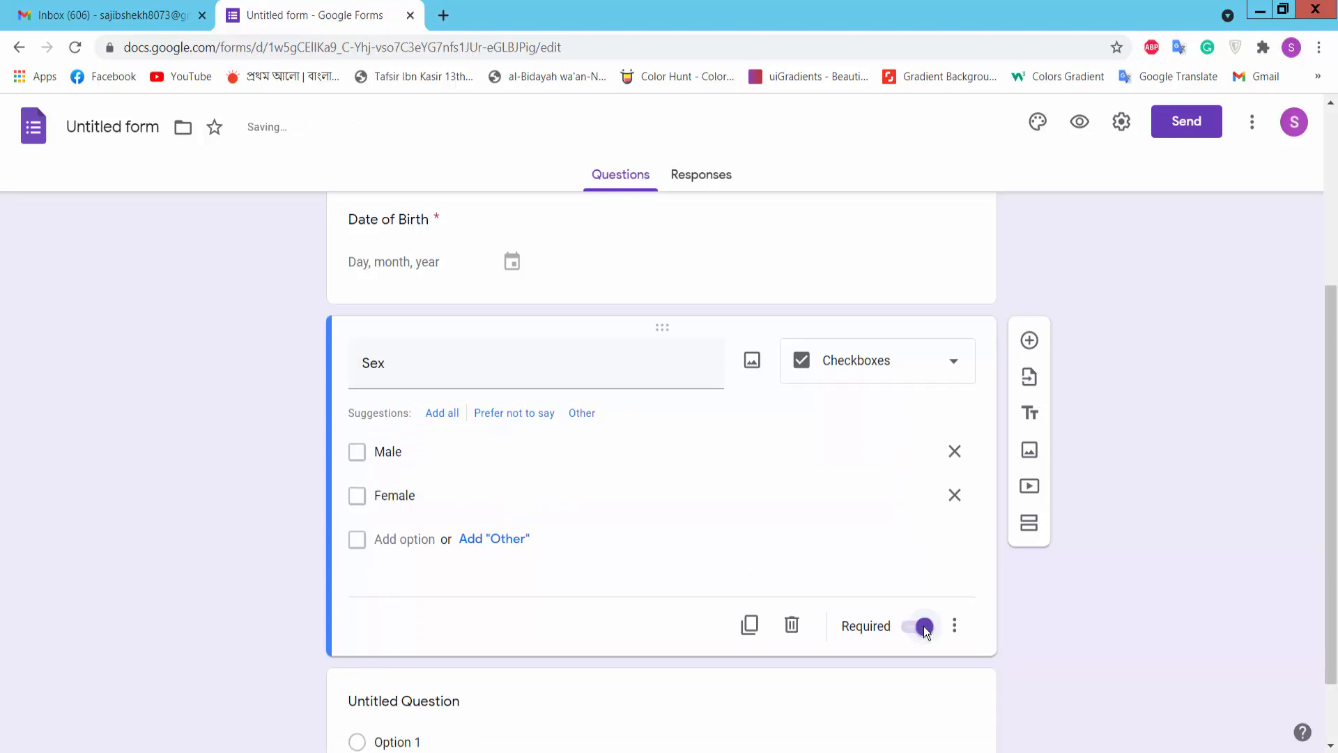
- Add a question after Sex, title it "Email" as copied from the Notepad list, and make it a Short answer question
scroll(810, 483, "down", 2)
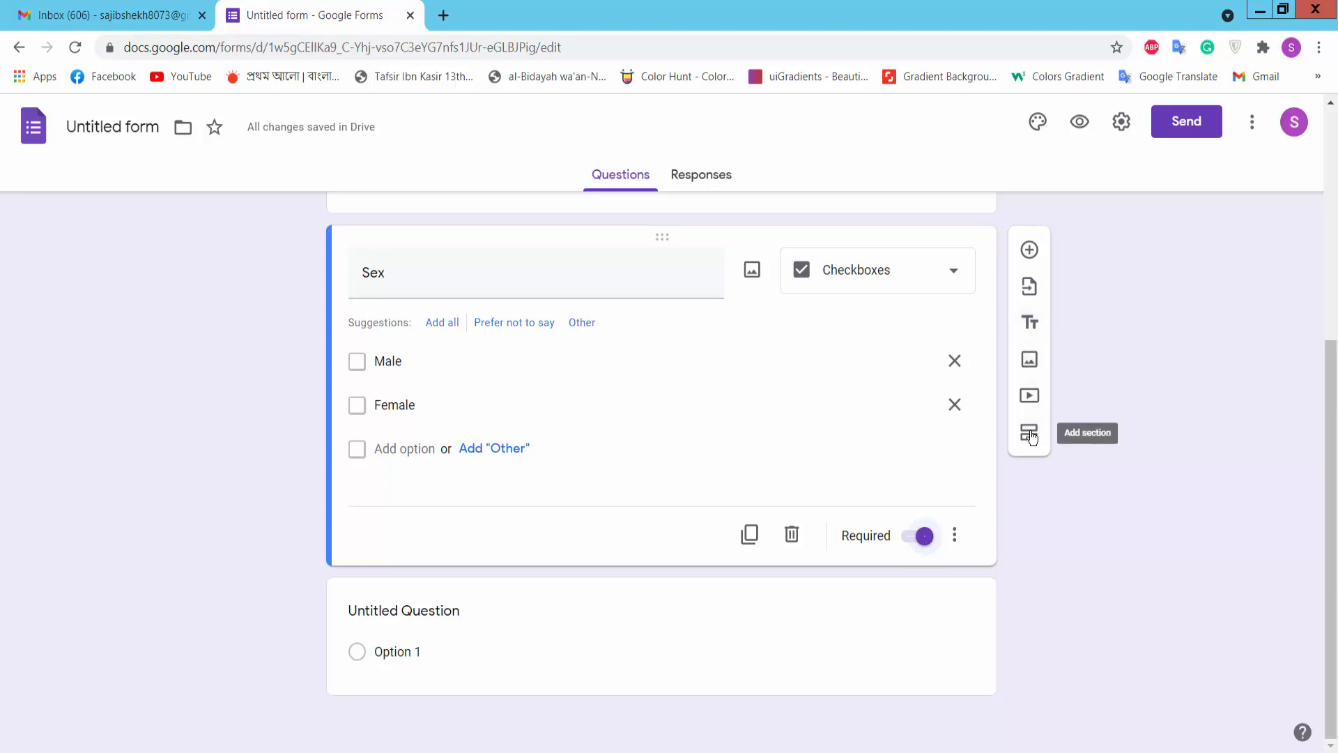
left_click(1031, 252)
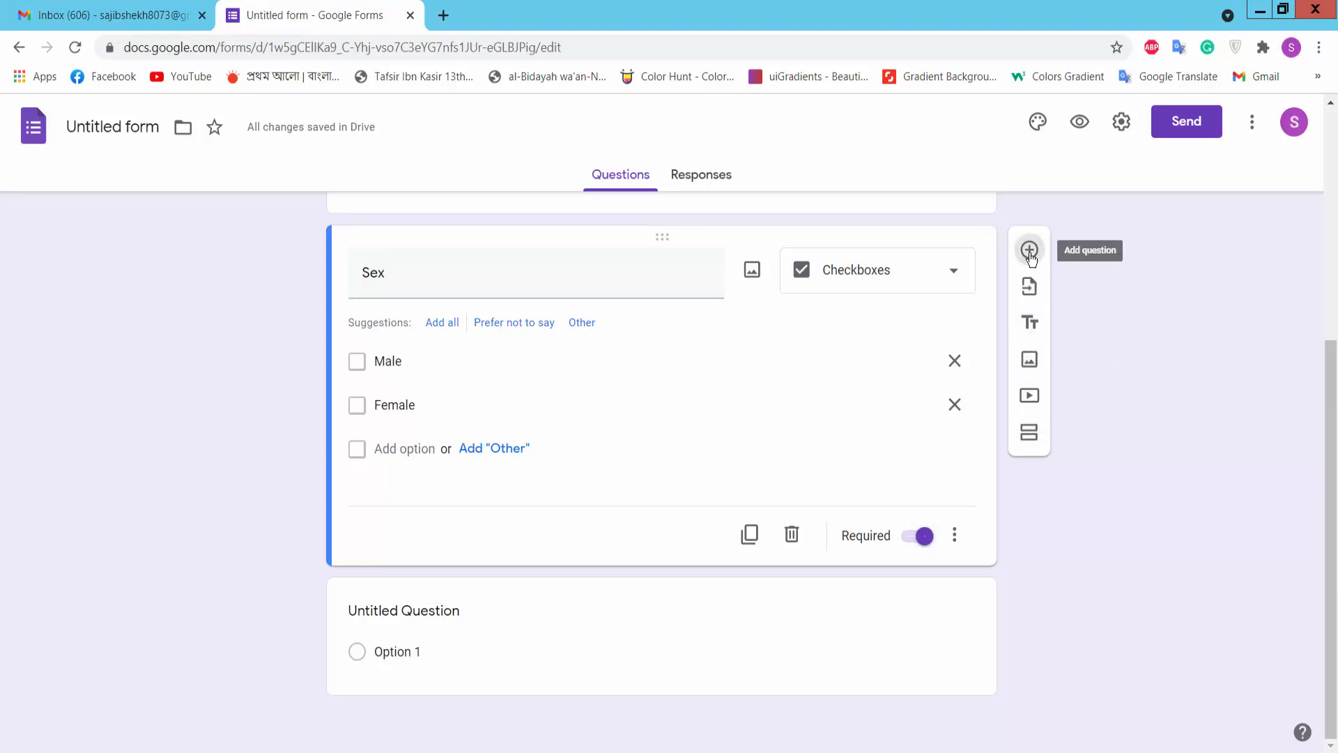
key("alt+Tab")
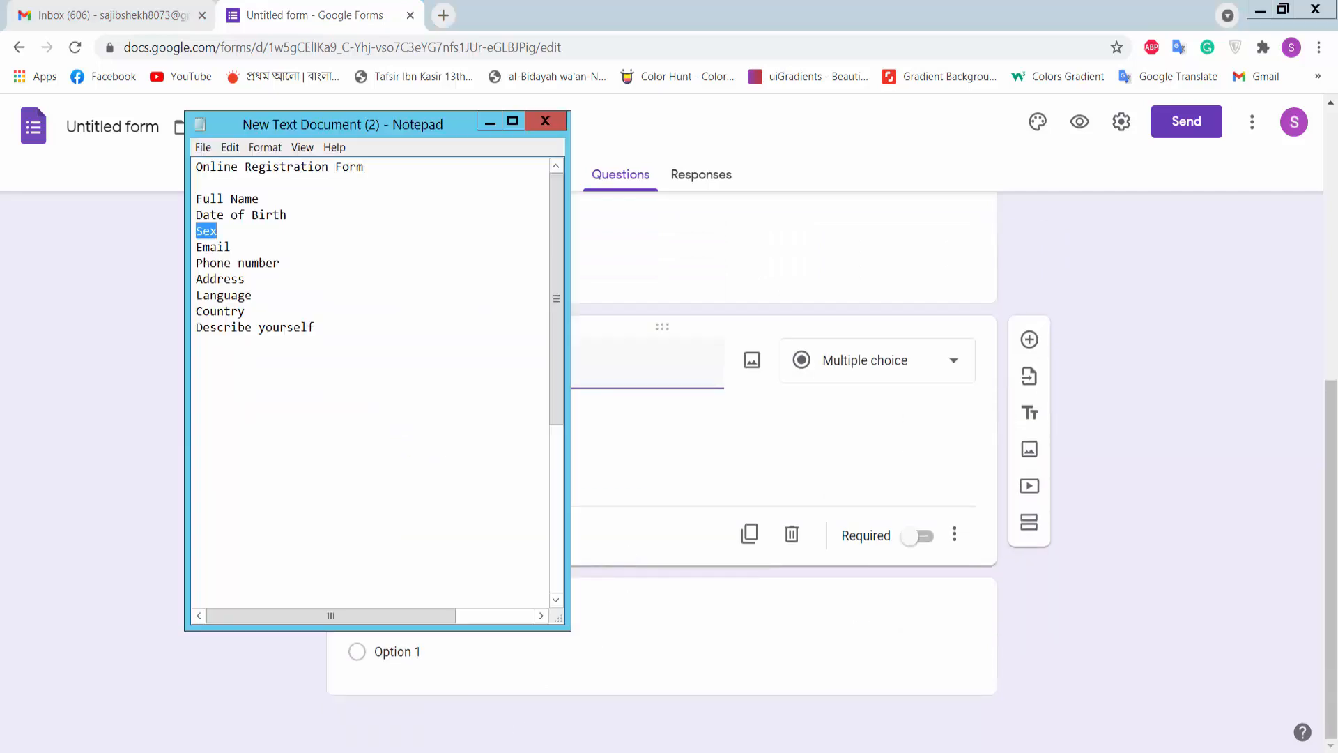
left_click_drag(265, 253, 188, 247)
key("ctrl+c")
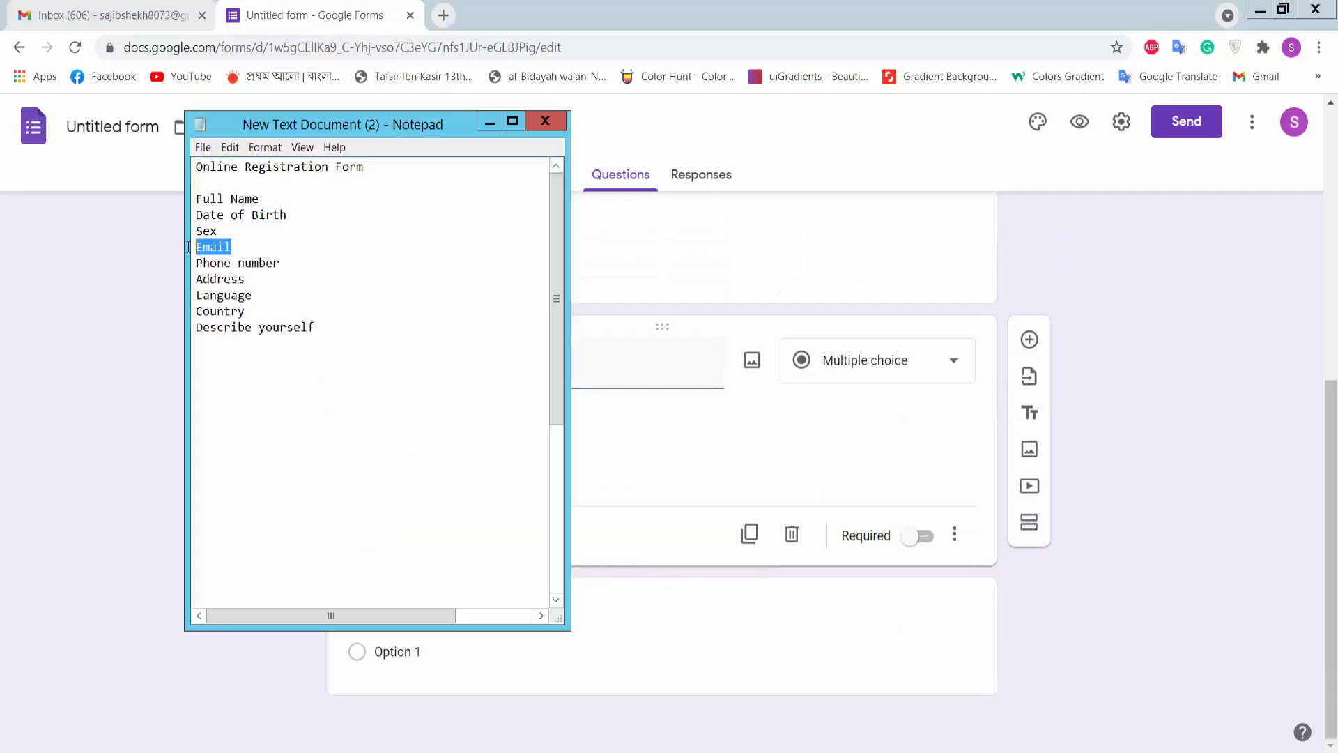
key("alt+Tab")
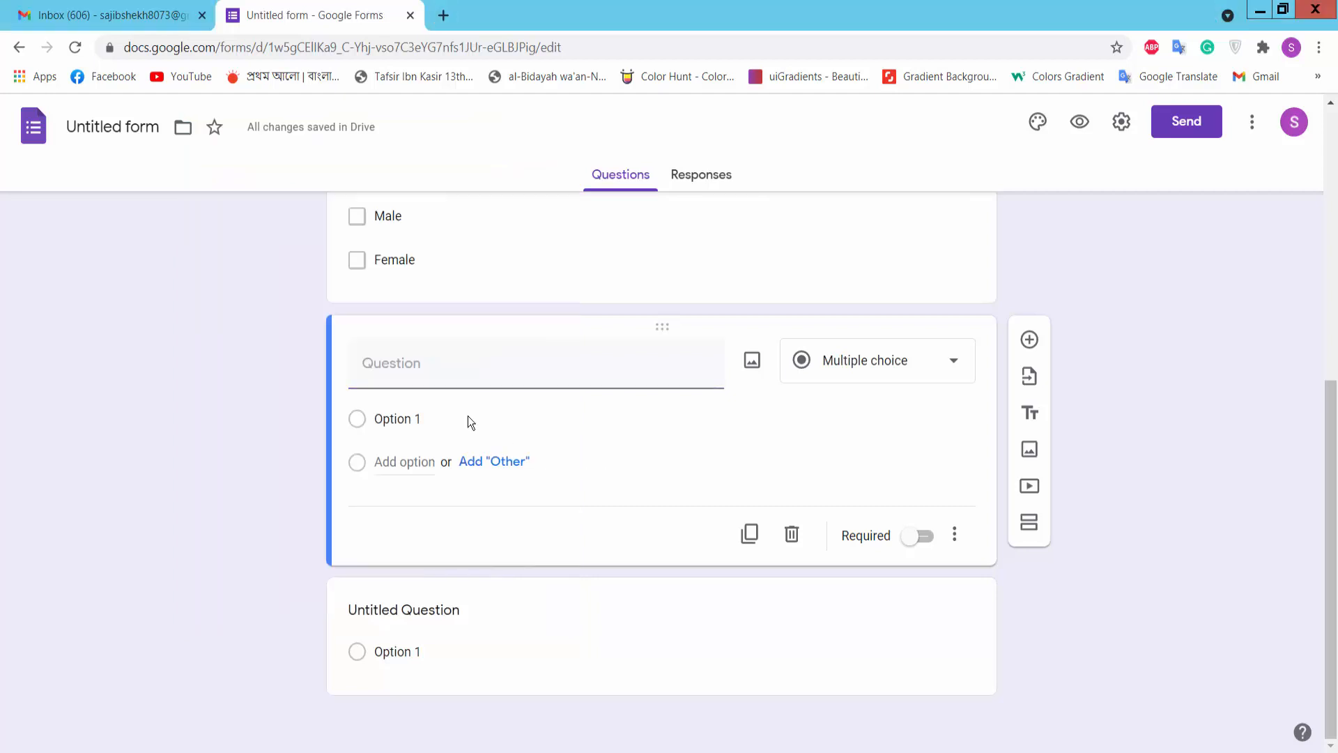
left_click(431, 369)
key("ctrl+v")
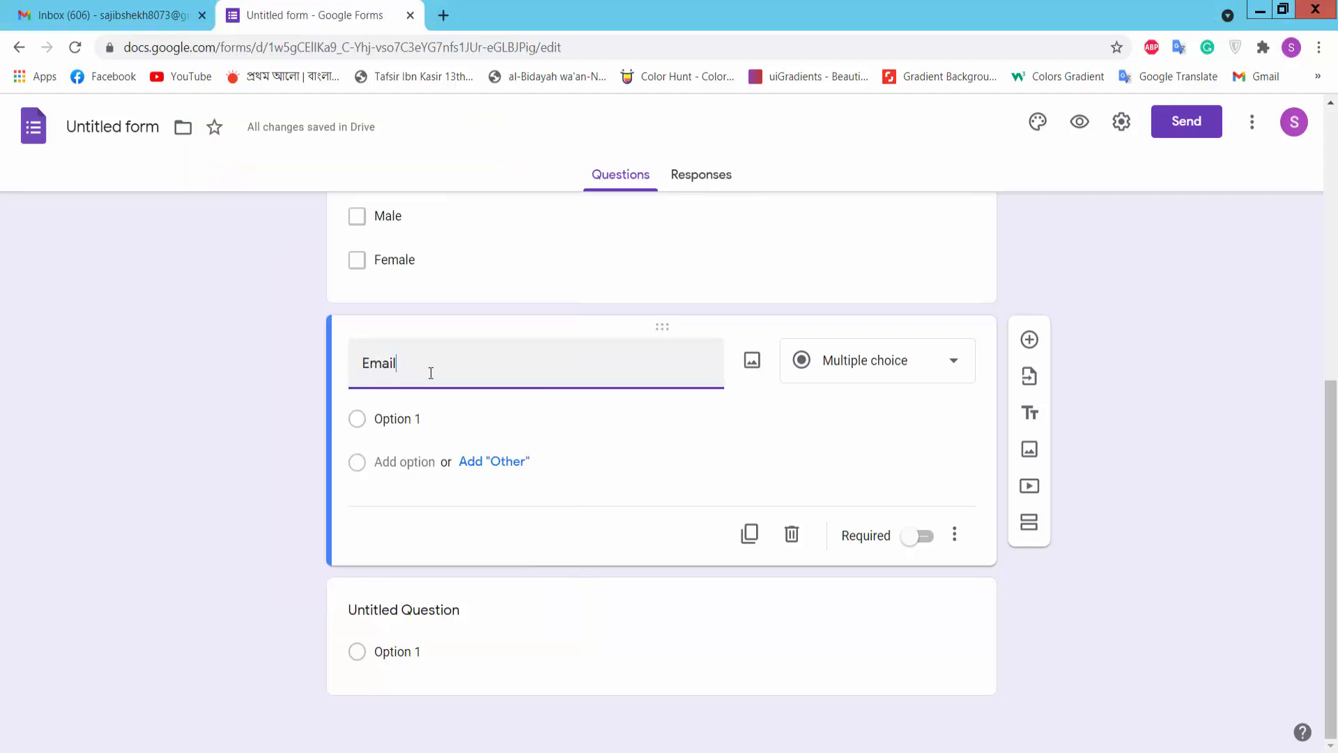
left_click(899, 397)
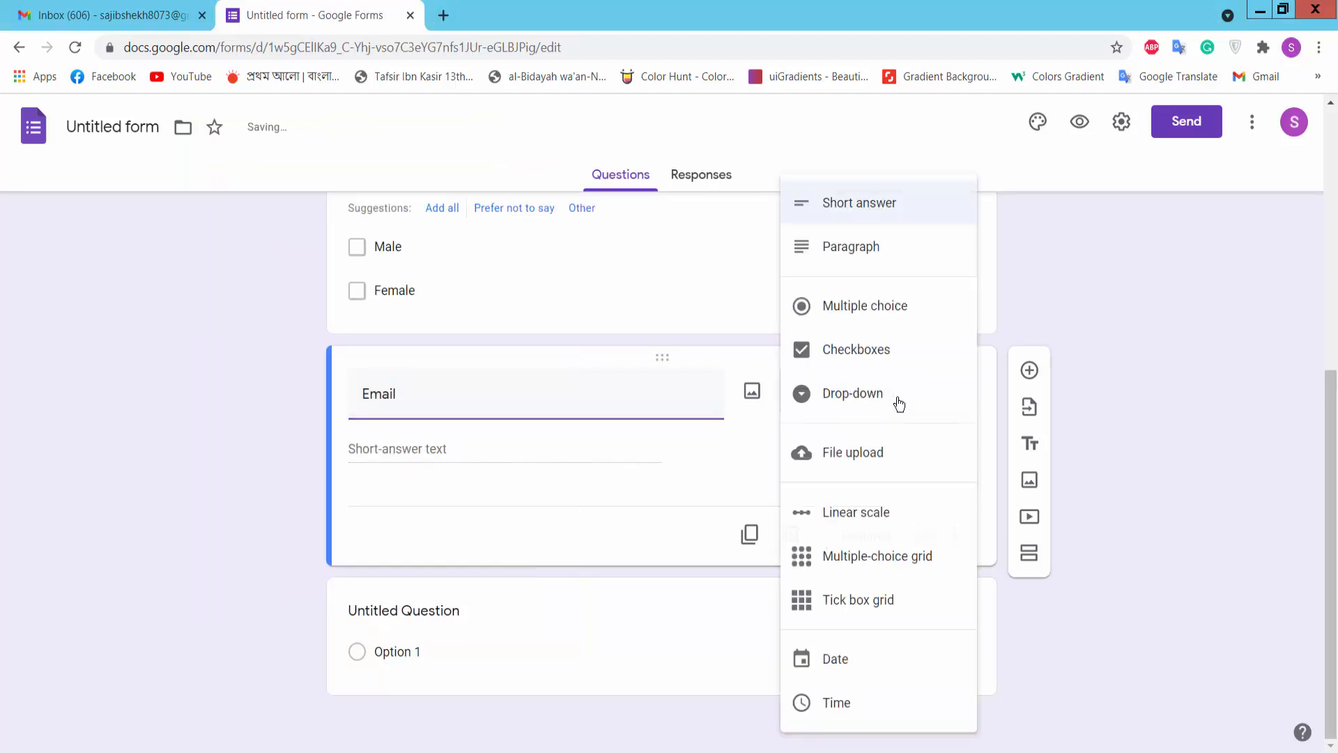
left_click(863, 210)
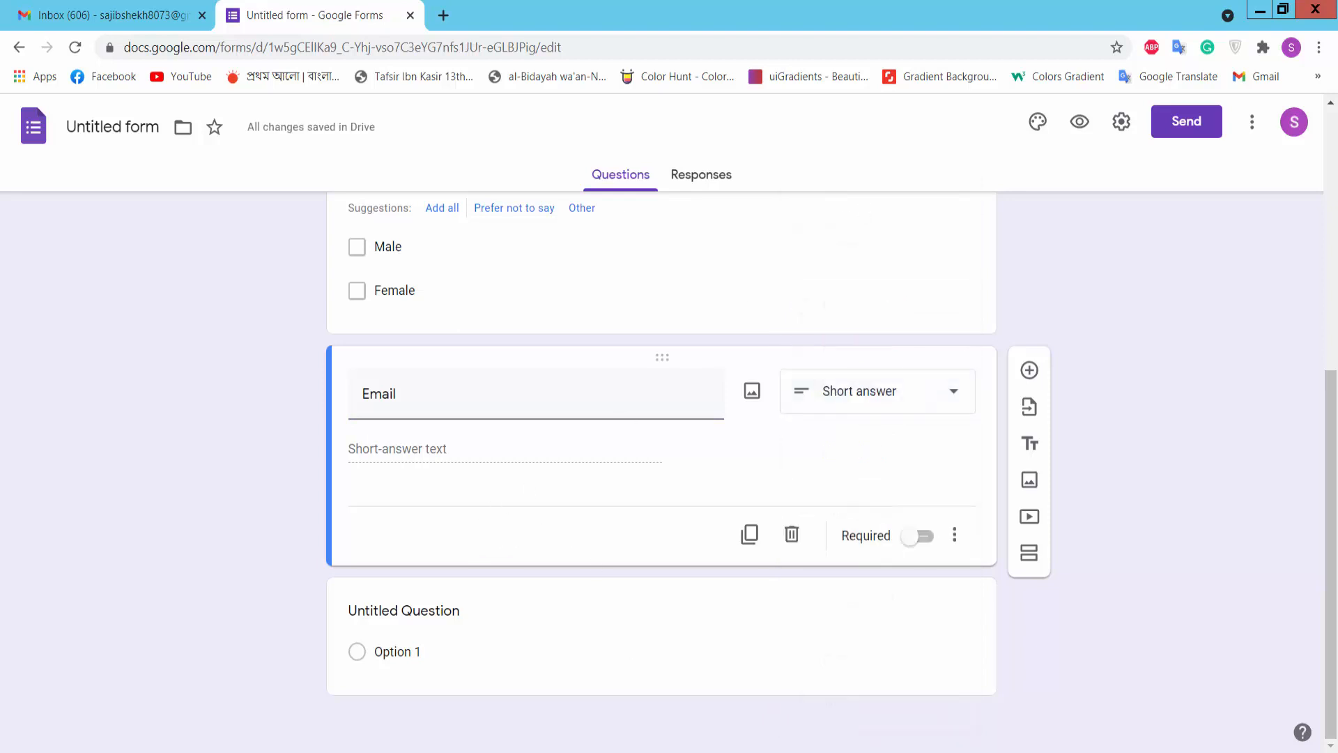
- Add a Short answer question after Email and title it "Phone number", copied from the Notepad list
key("alt+Tab")
left_click_drag(300, 264, 181, 264)
key("ctrl+c")
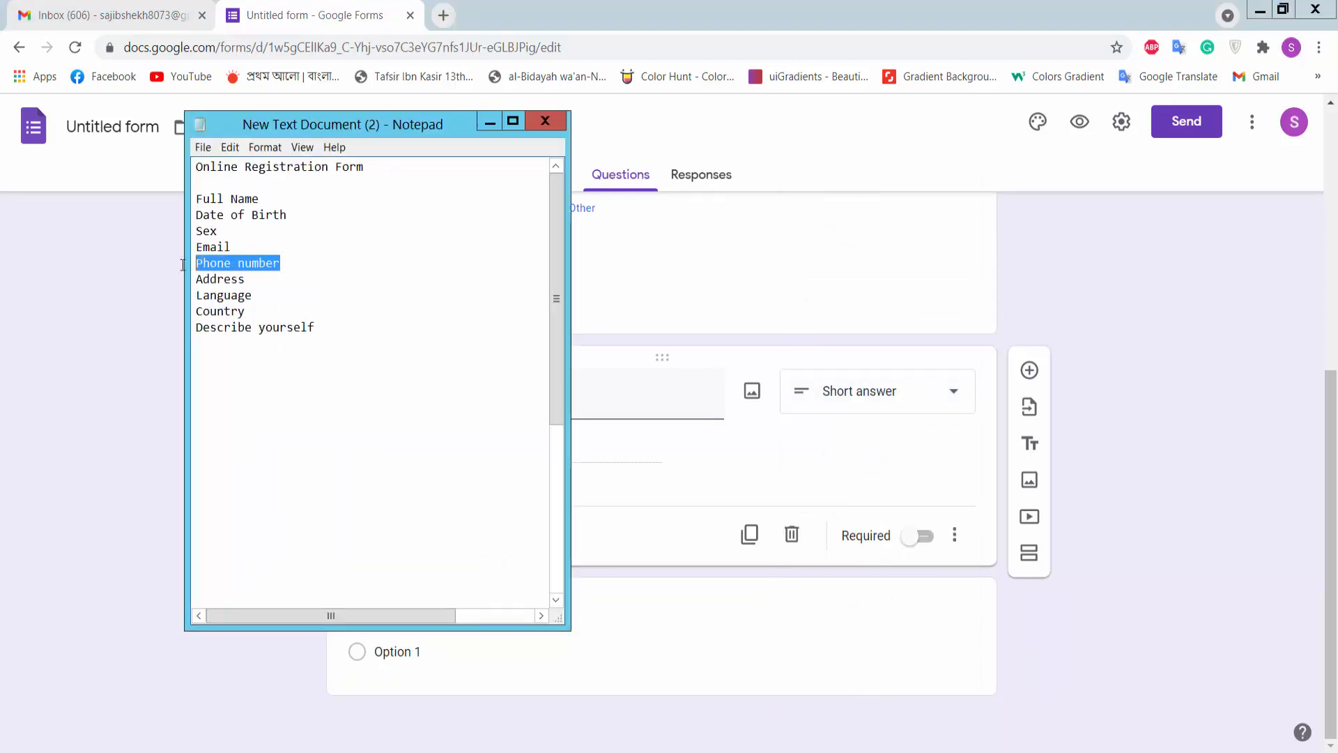
left_click_drag(237, 128, 985, 181)
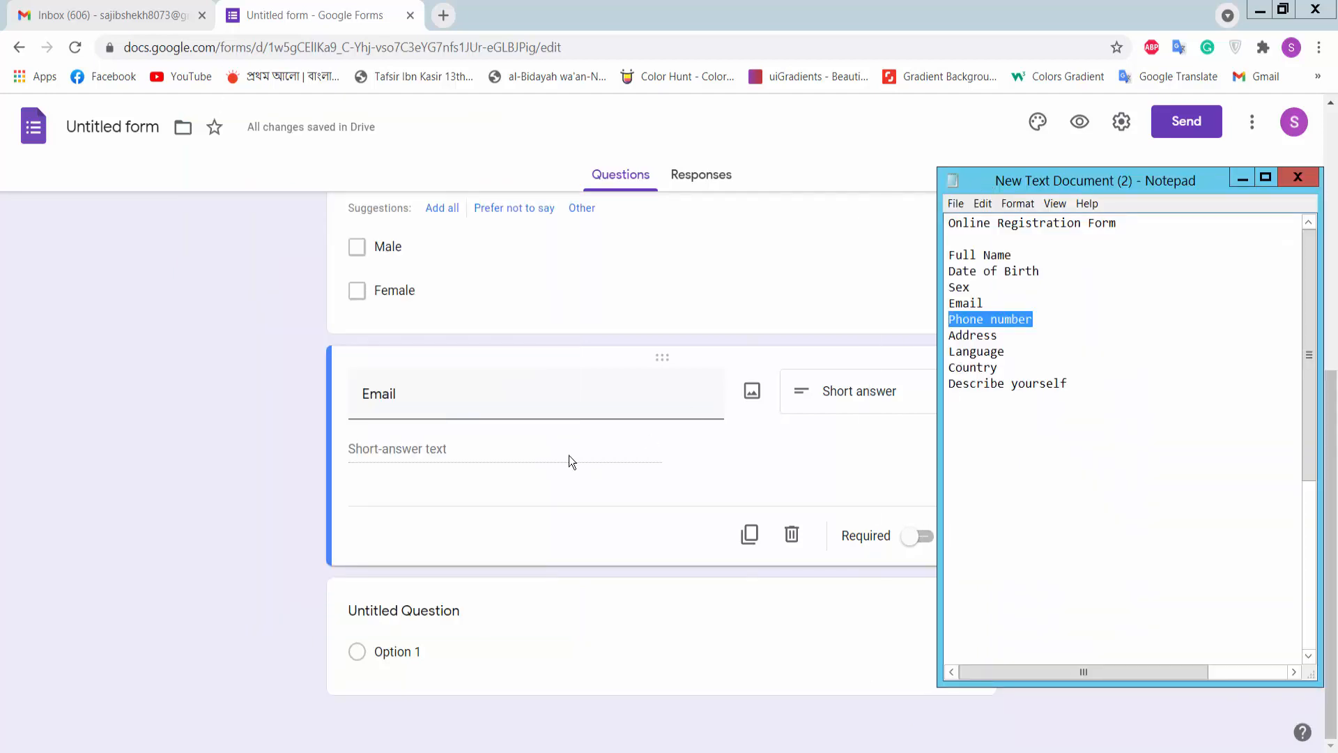
left_click(433, 520)
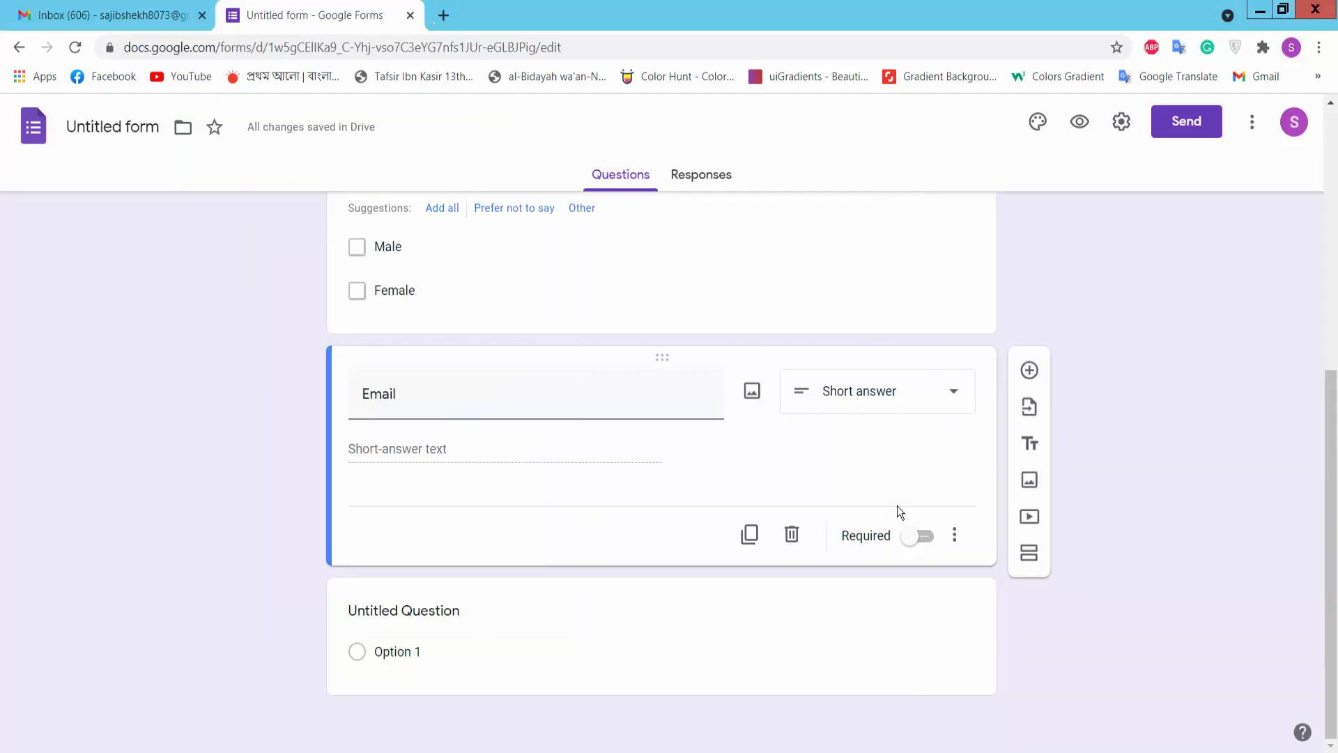
left_click(1028, 369)
key("ctrl+v")
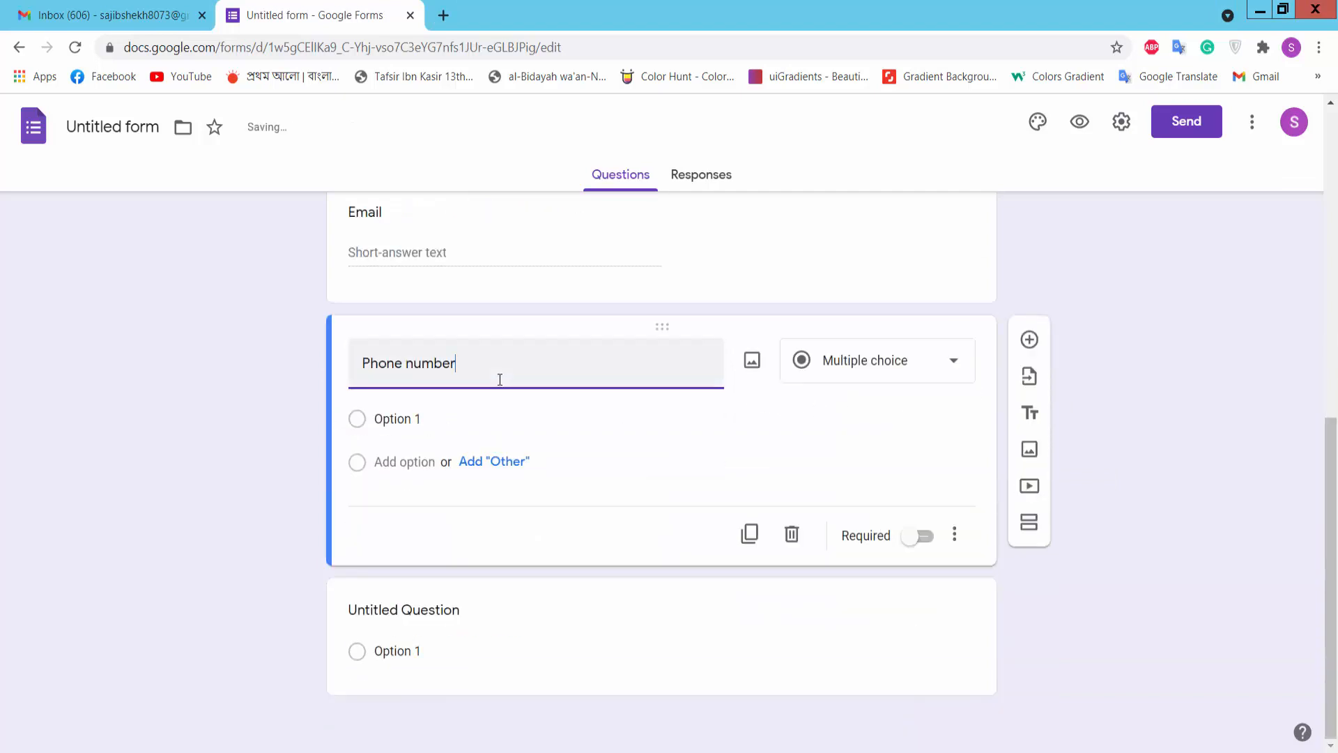
left_click(876, 391)
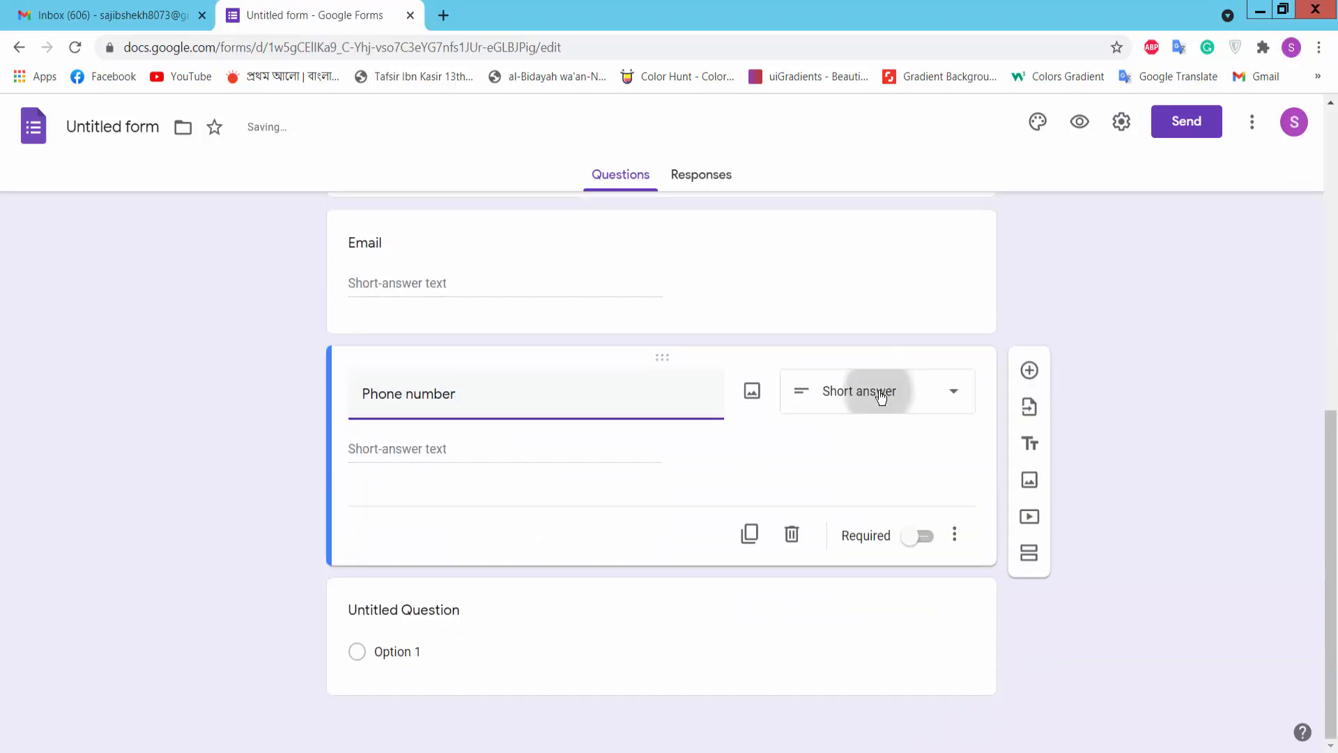
left_click(872, 213)
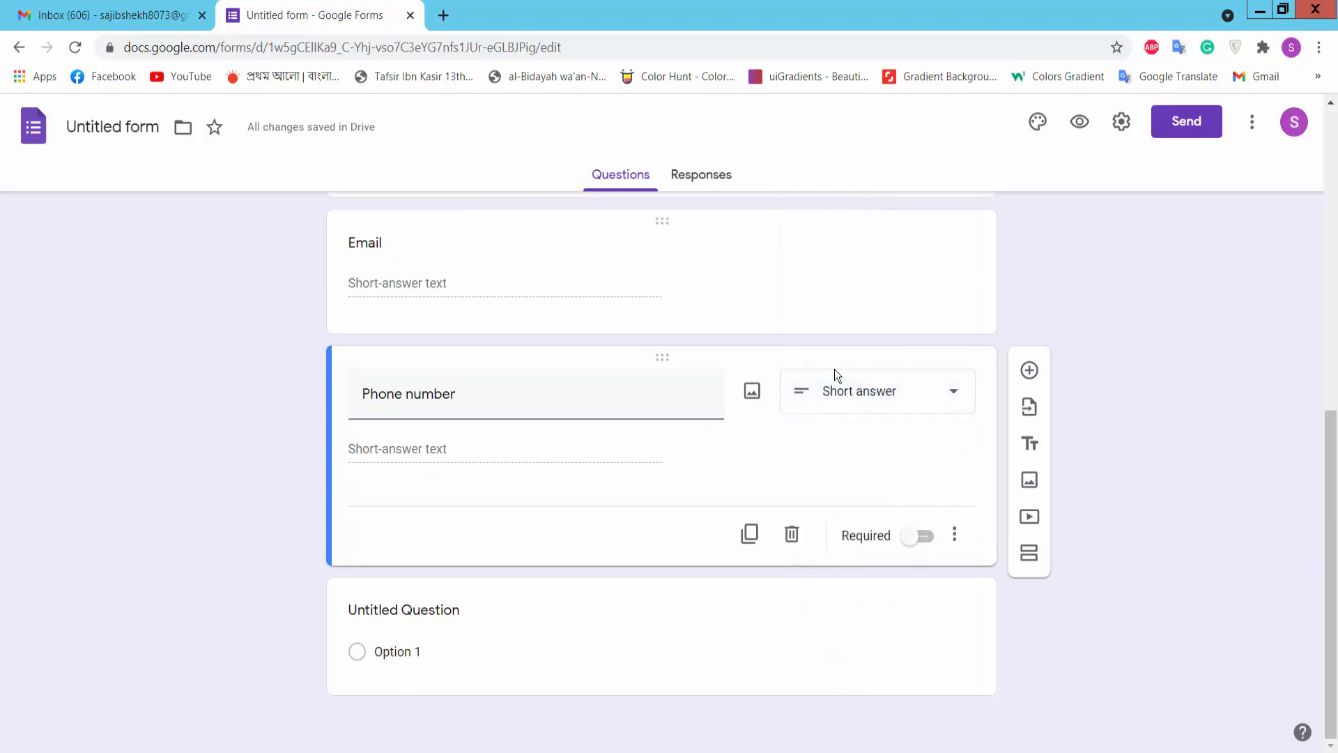
- Add a question after Phone number, title it "Address" as copied from the Notepad list, and set it to the Paragraph type
key("alt+Tab")
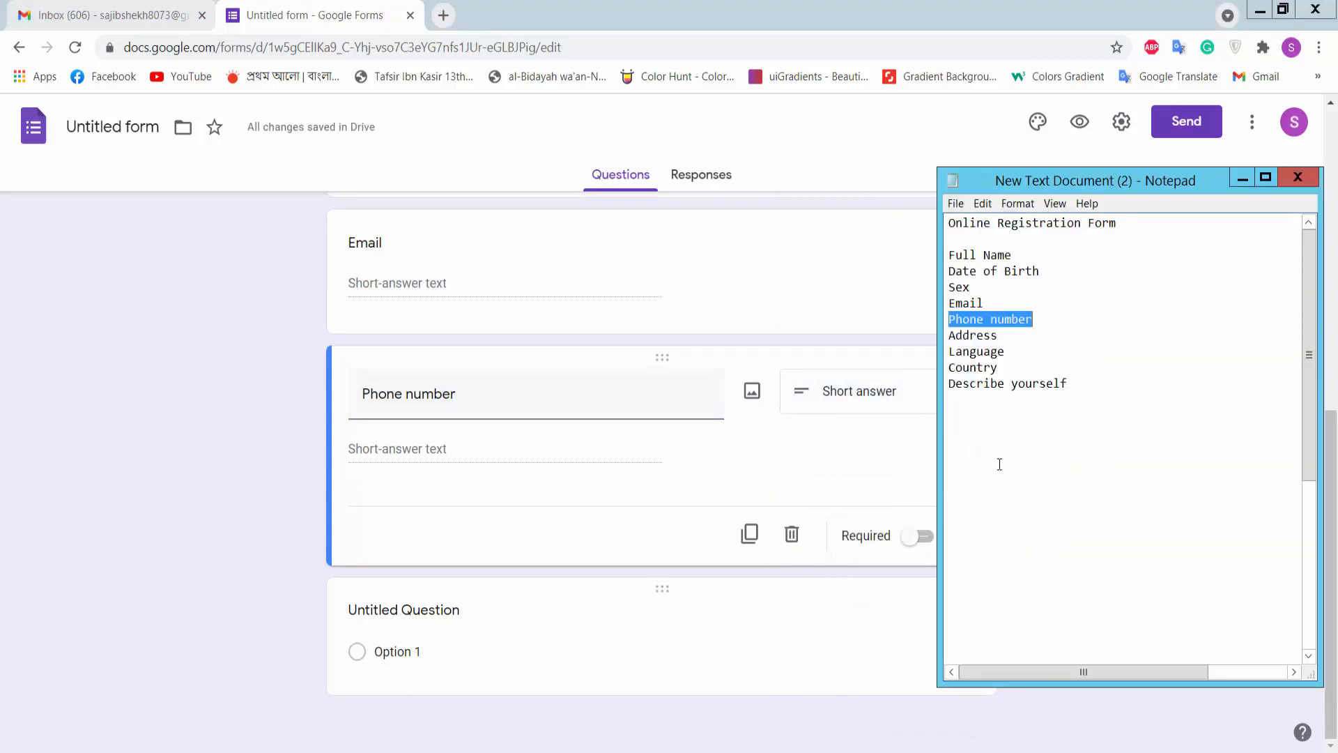
left_click_drag(1020, 339, 946, 333)
key("ctrl+c")
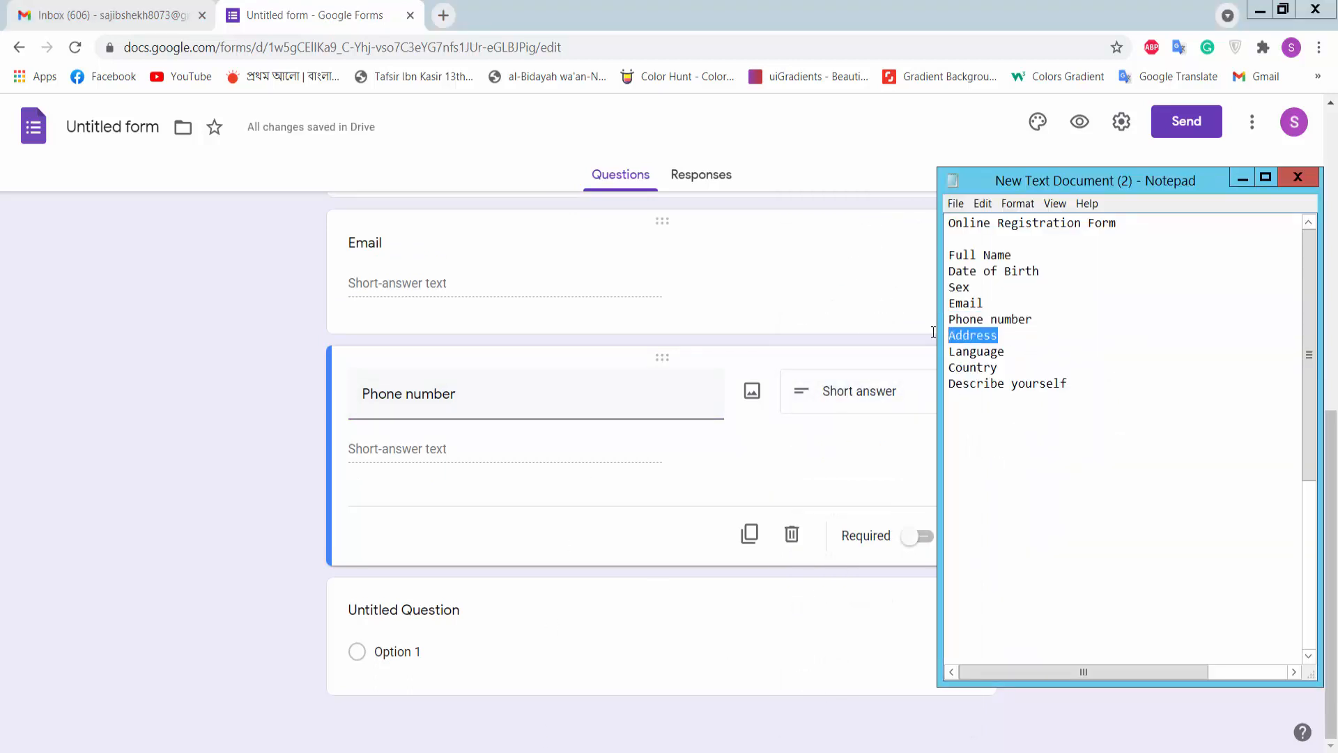
key("alt+Tab")
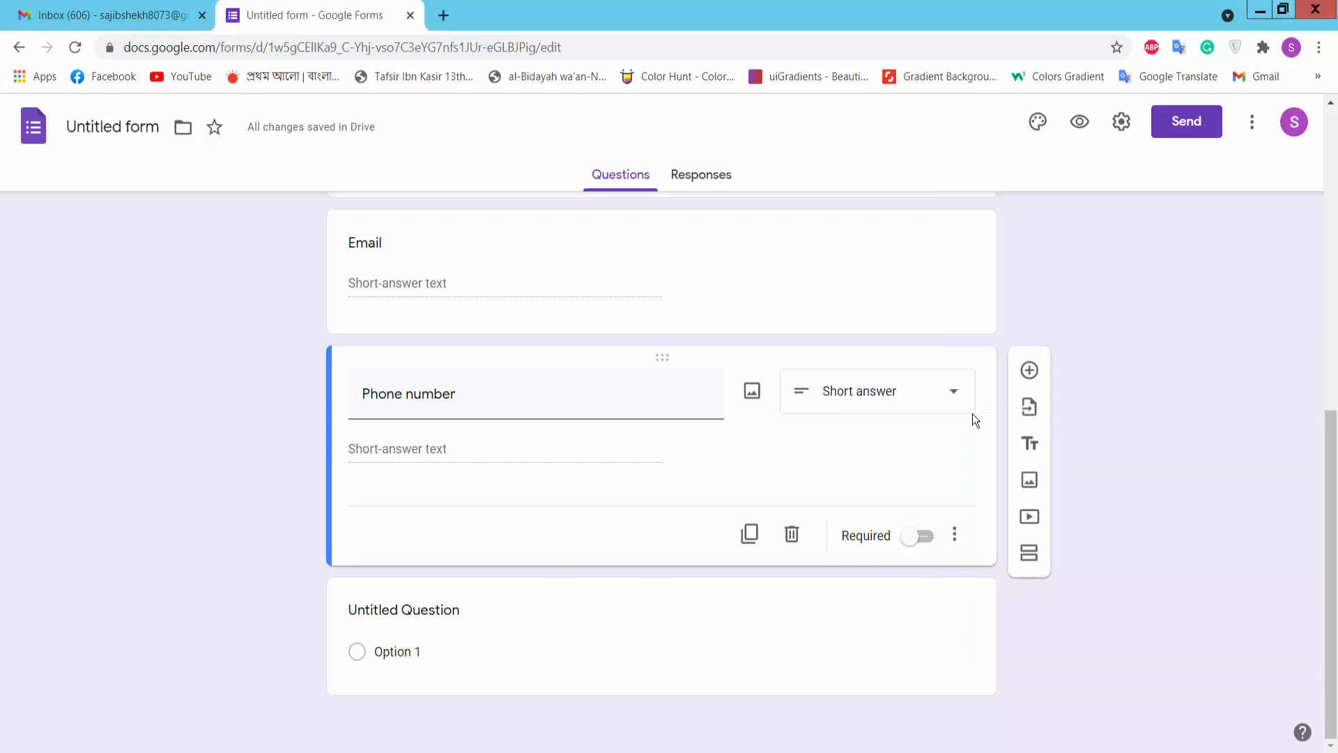
left_click(1030, 370)
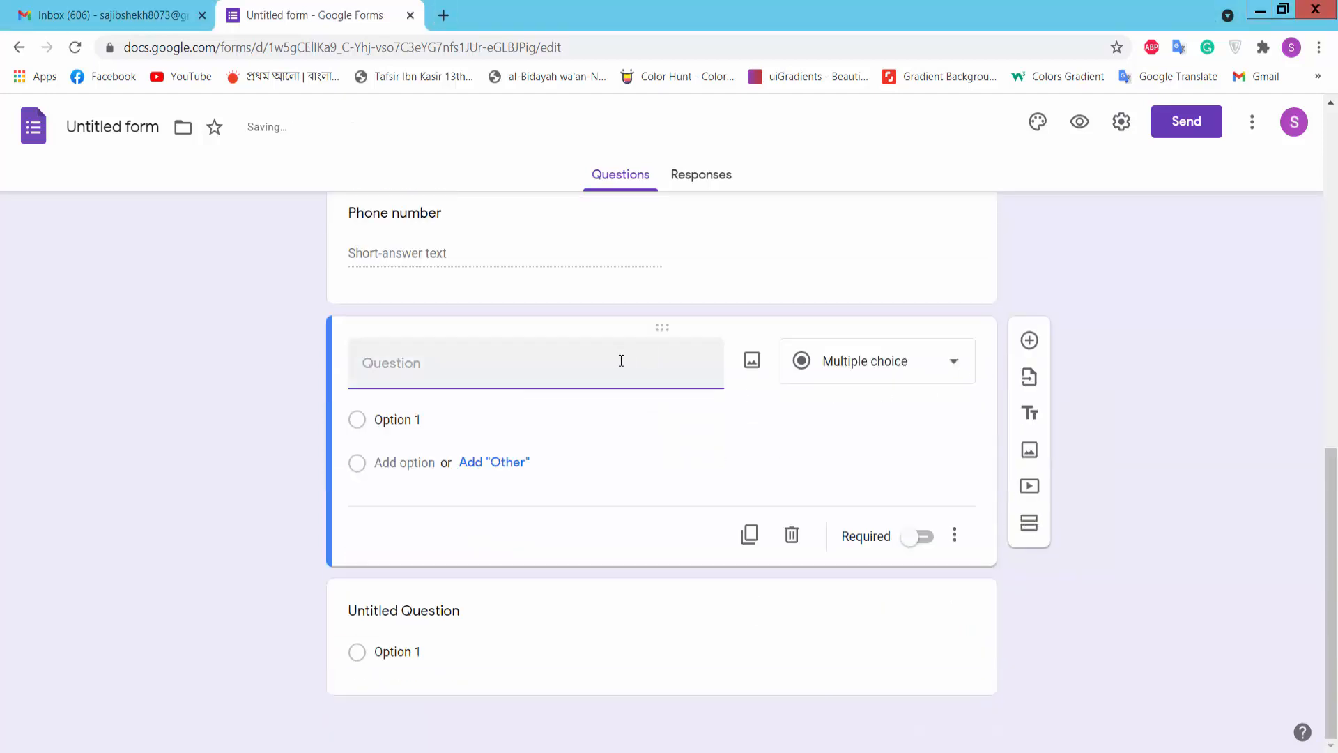
key("ctrl+v")
left_click(946, 399)
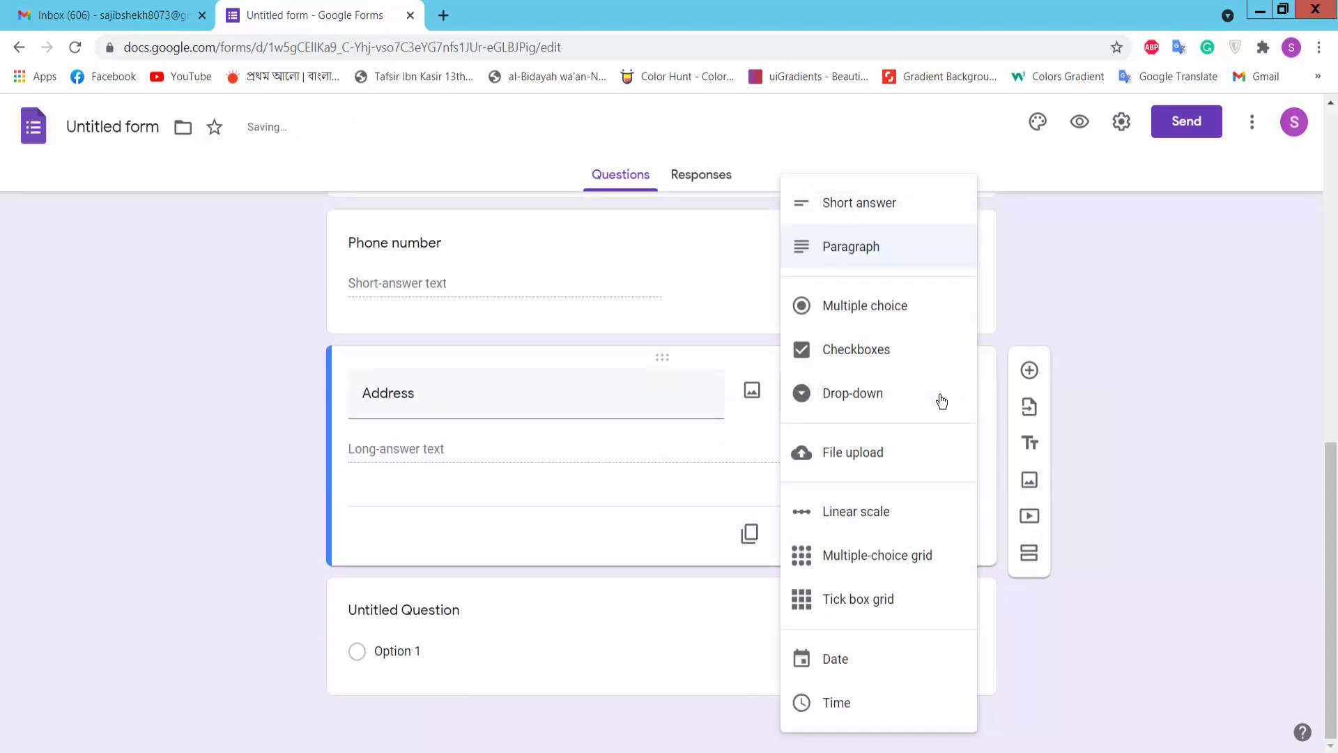
left_click(863, 256)
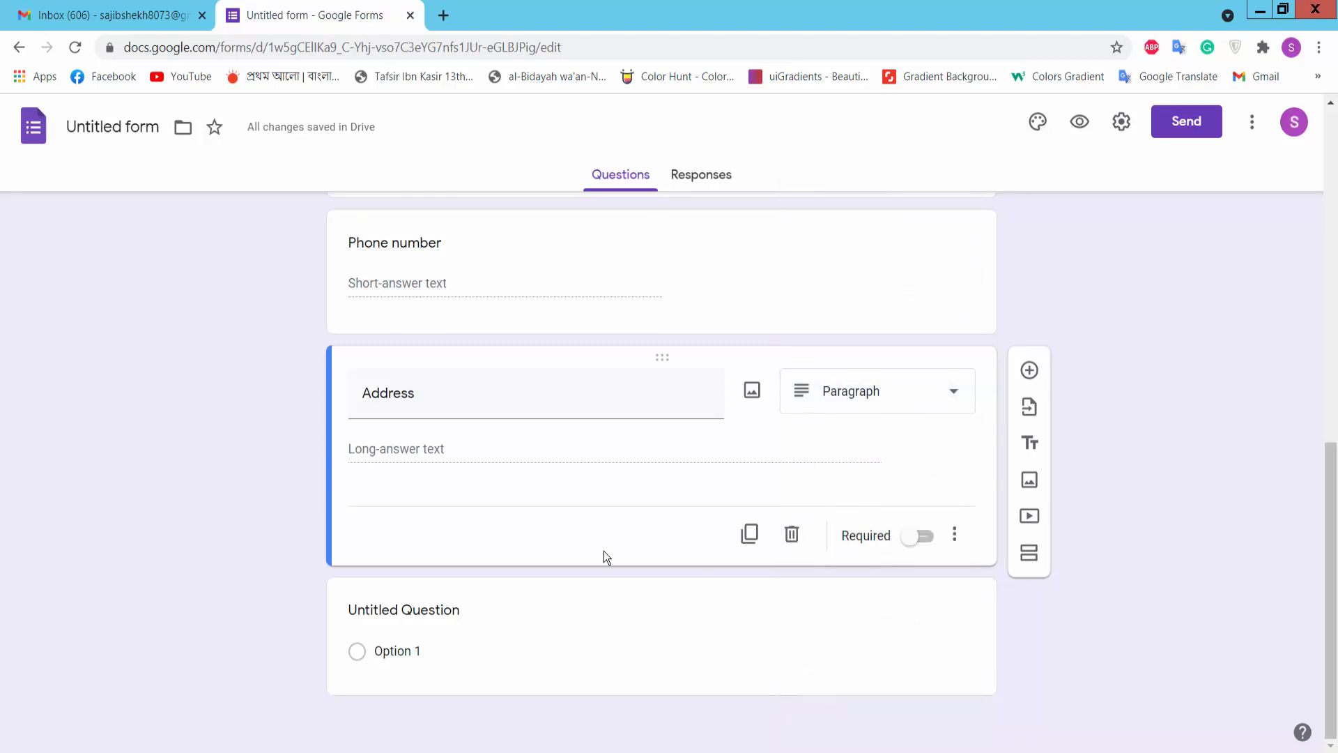
- Copy "Language" from the Notepad list and make the Address question required in the form
key("alt+Tab")
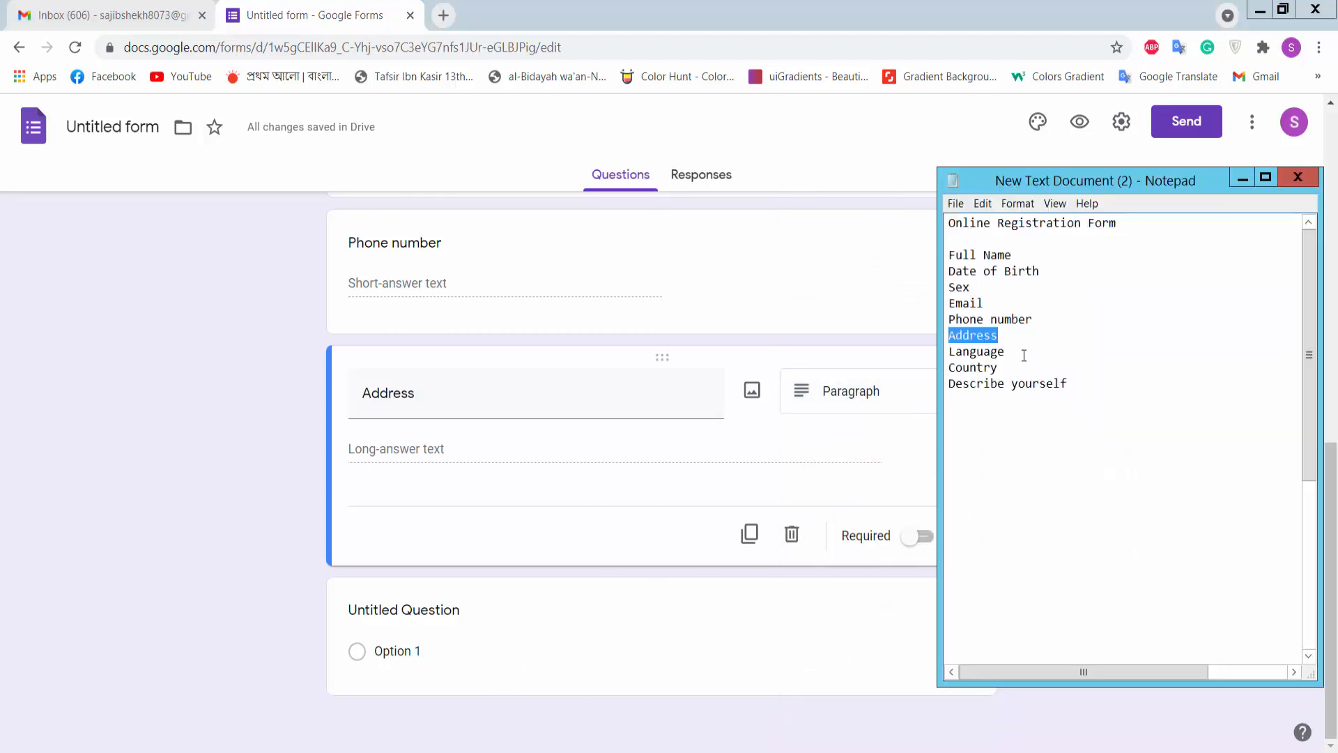
left_click_drag(1024, 356, 927, 351)
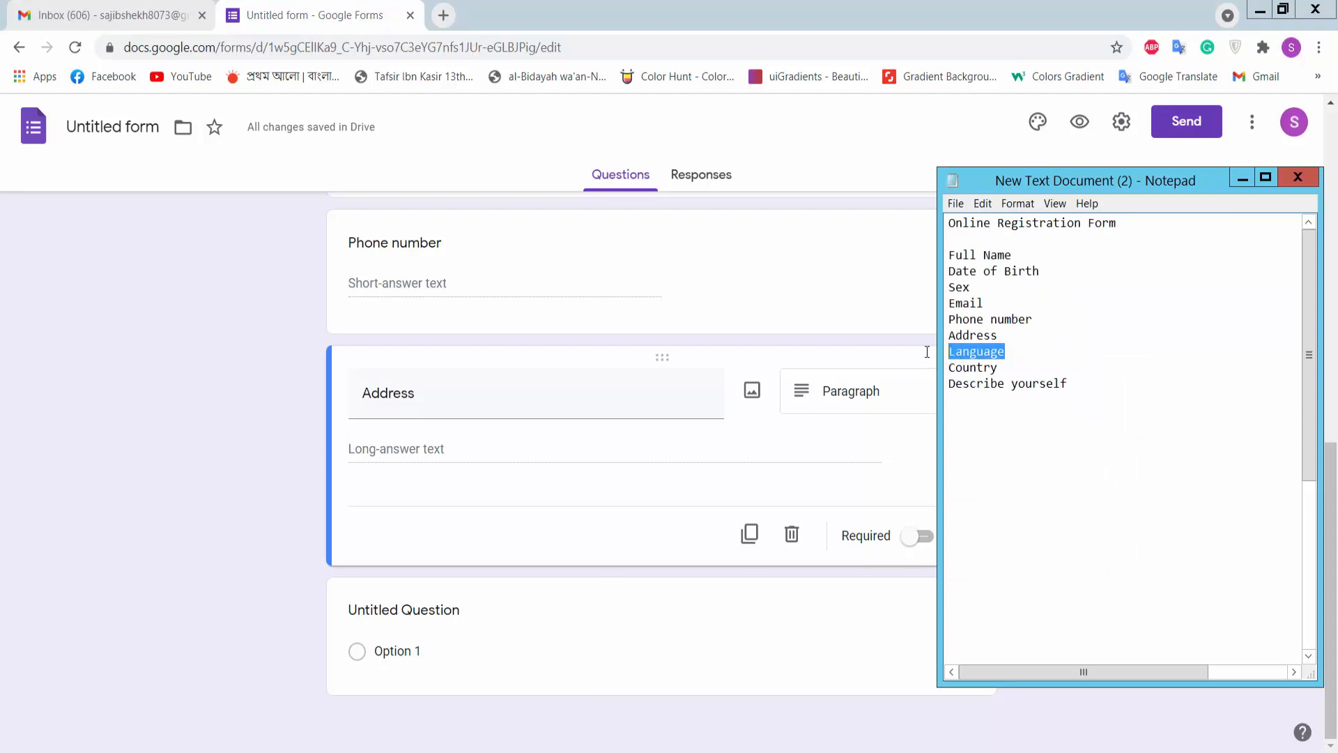
left_click(616, 542)
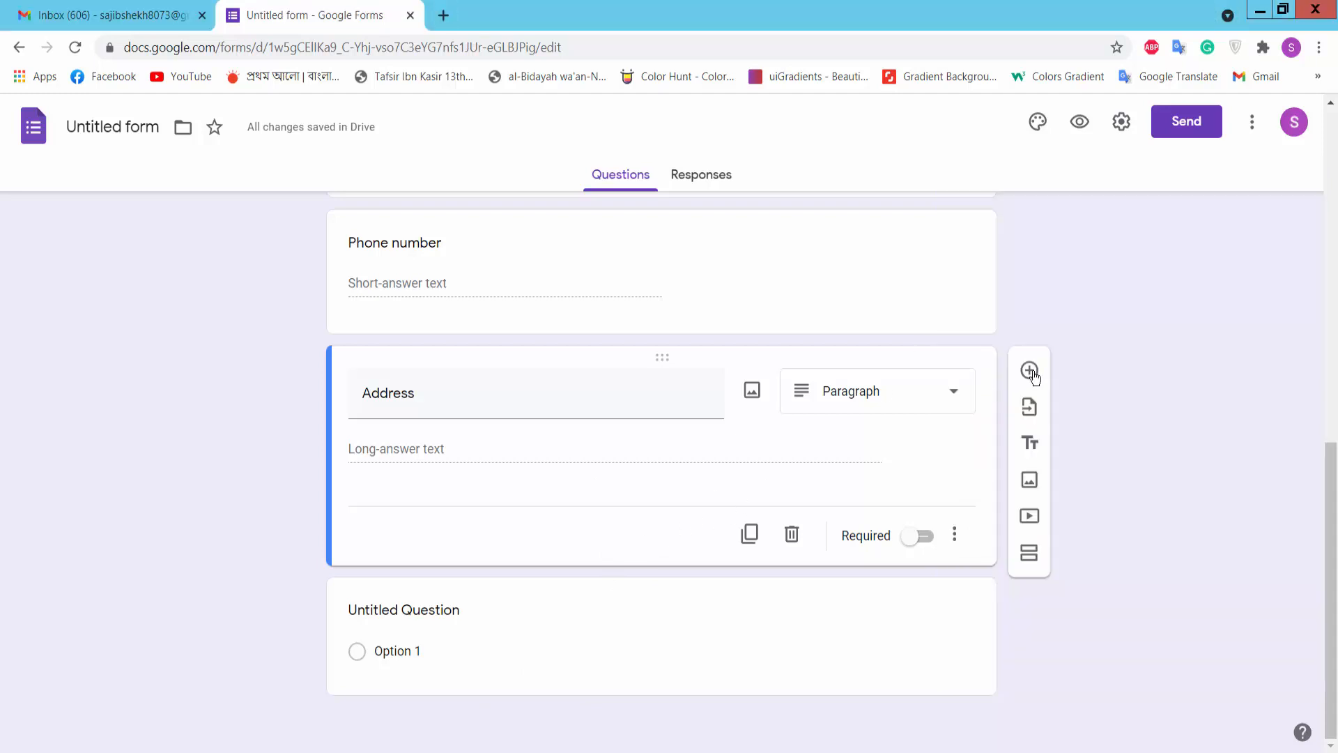
left_click(921, 535)
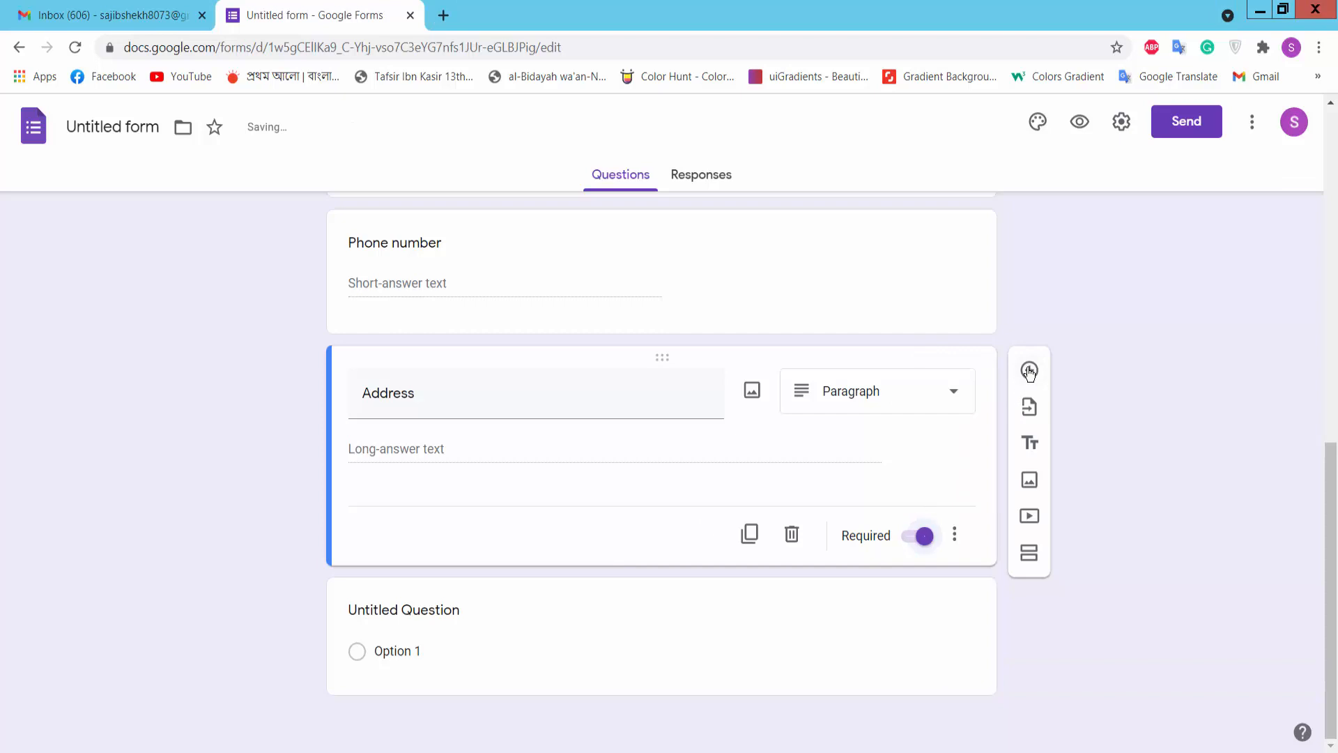
- Add a question after Address, title it "Language" and use the Multiple choice type
left_click(1030, 372)
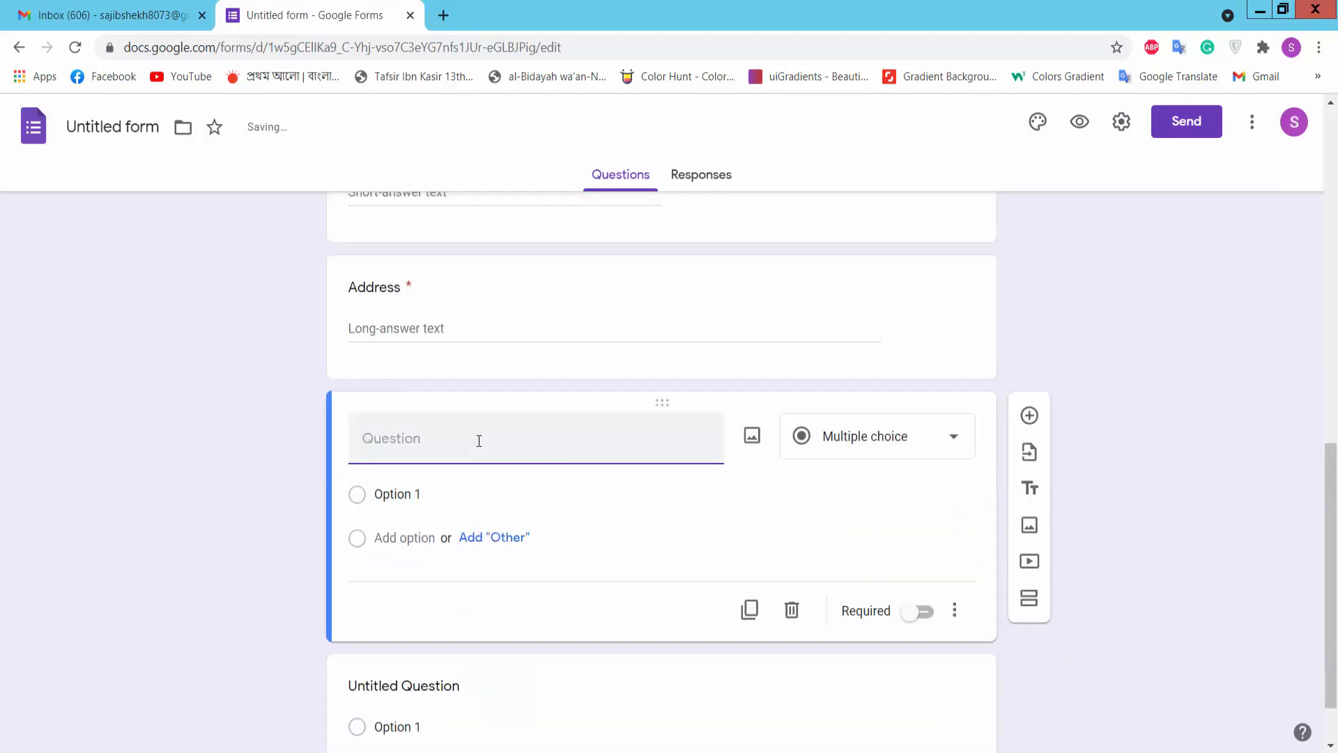
type("Language")
left_click(913, 441)
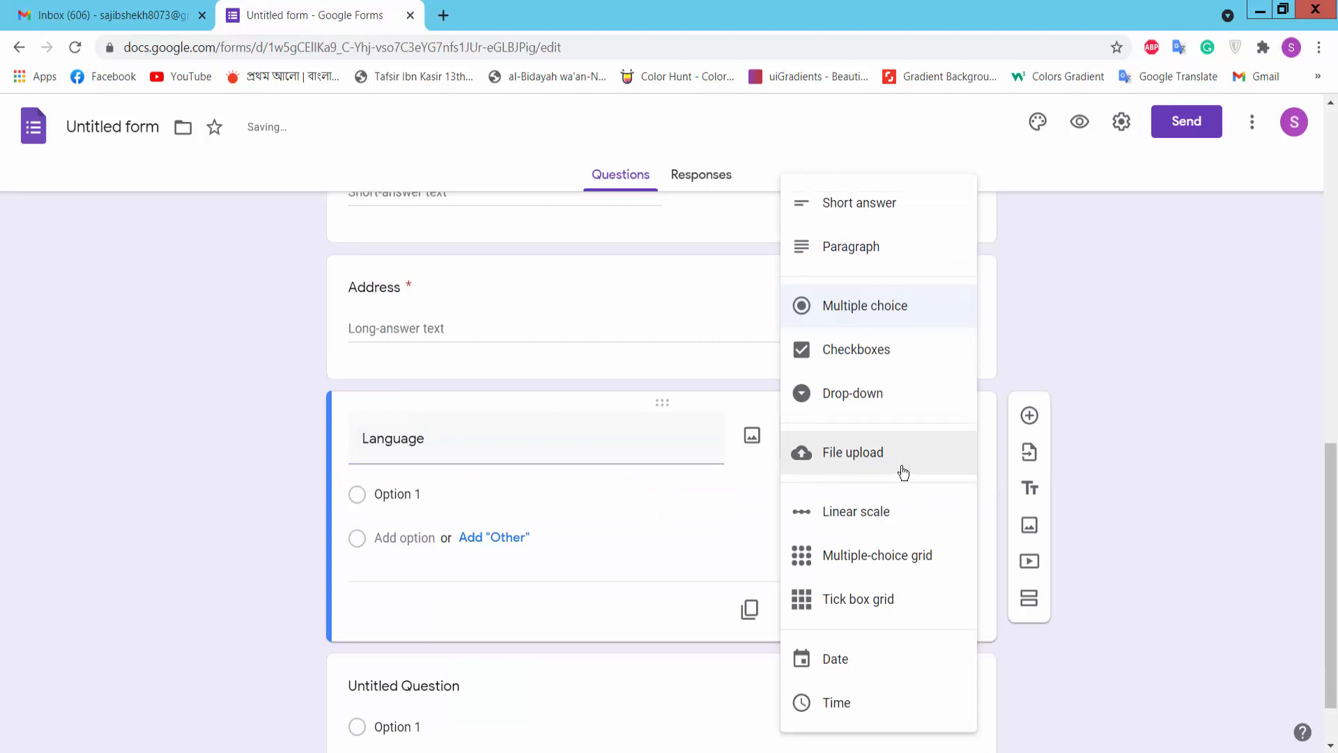
left_click(889, 312)
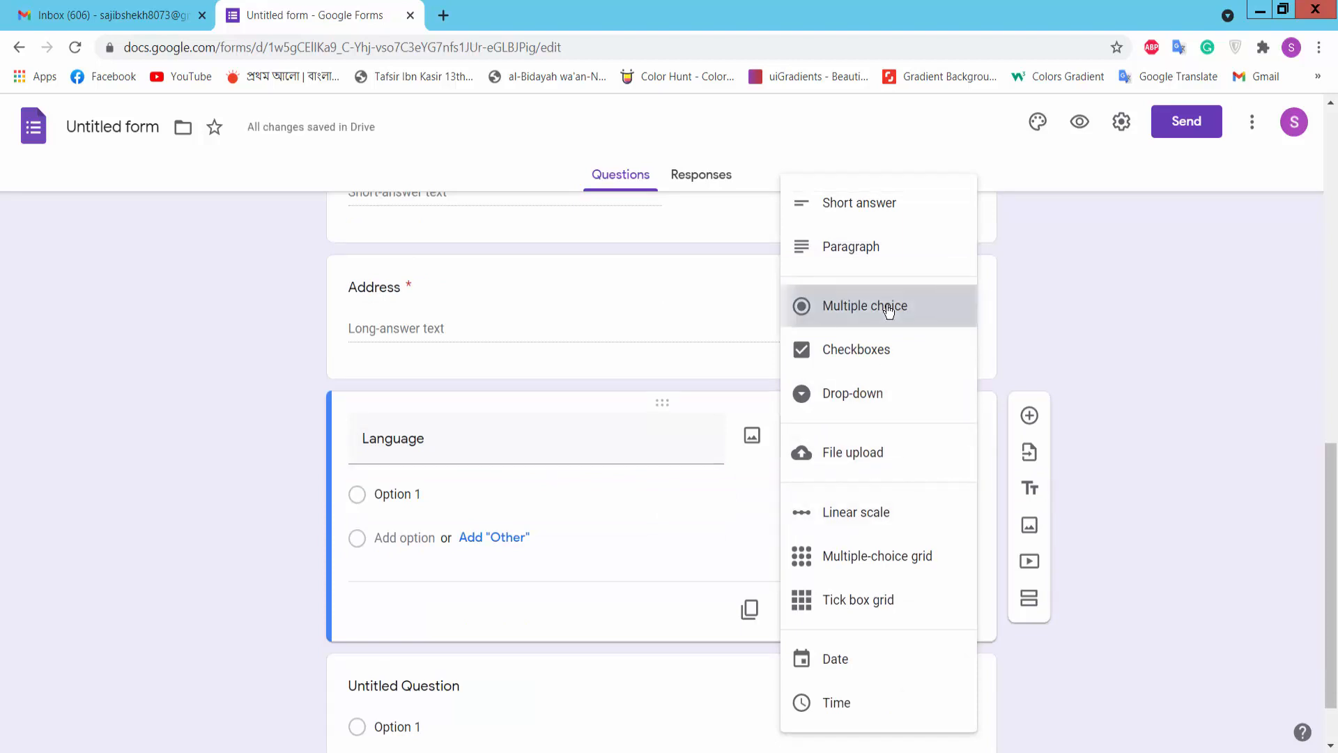
- Give the Language question the options "English", "French" and "Hindi" and make it required
left_click(401, 494)
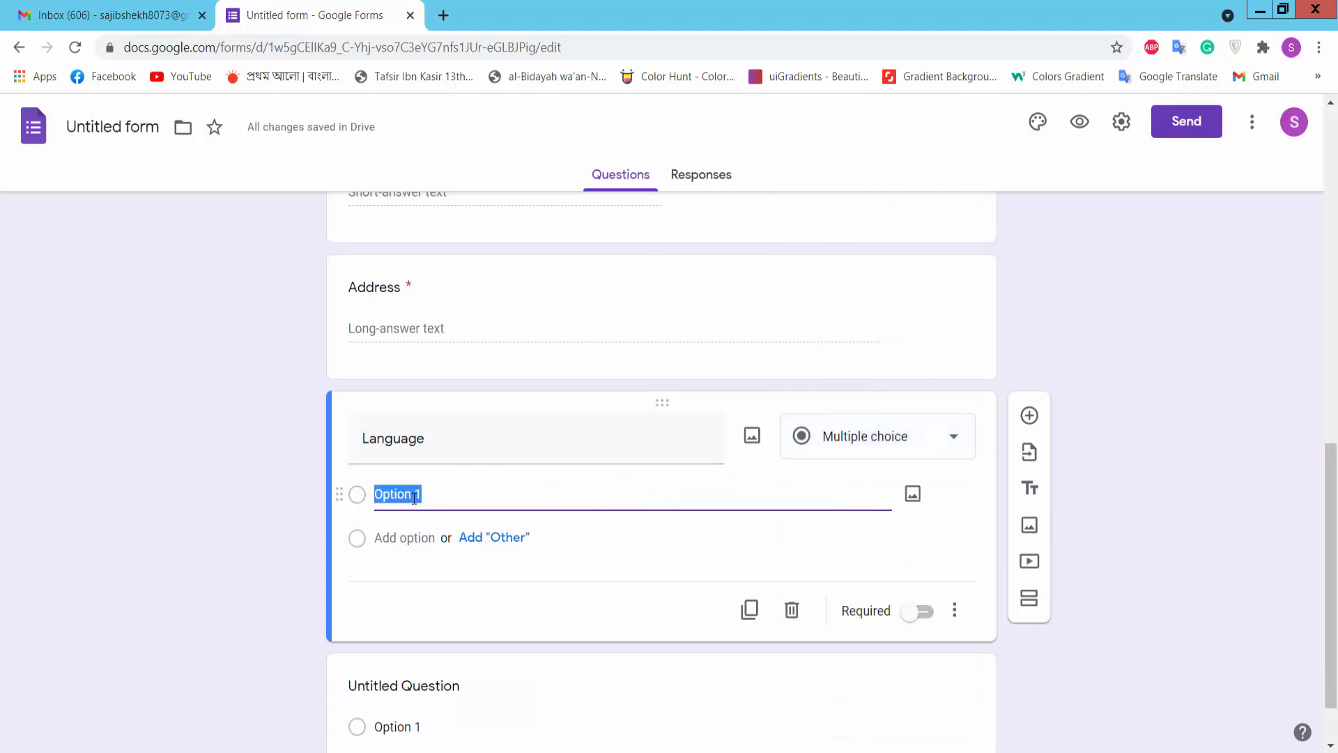
type("En")
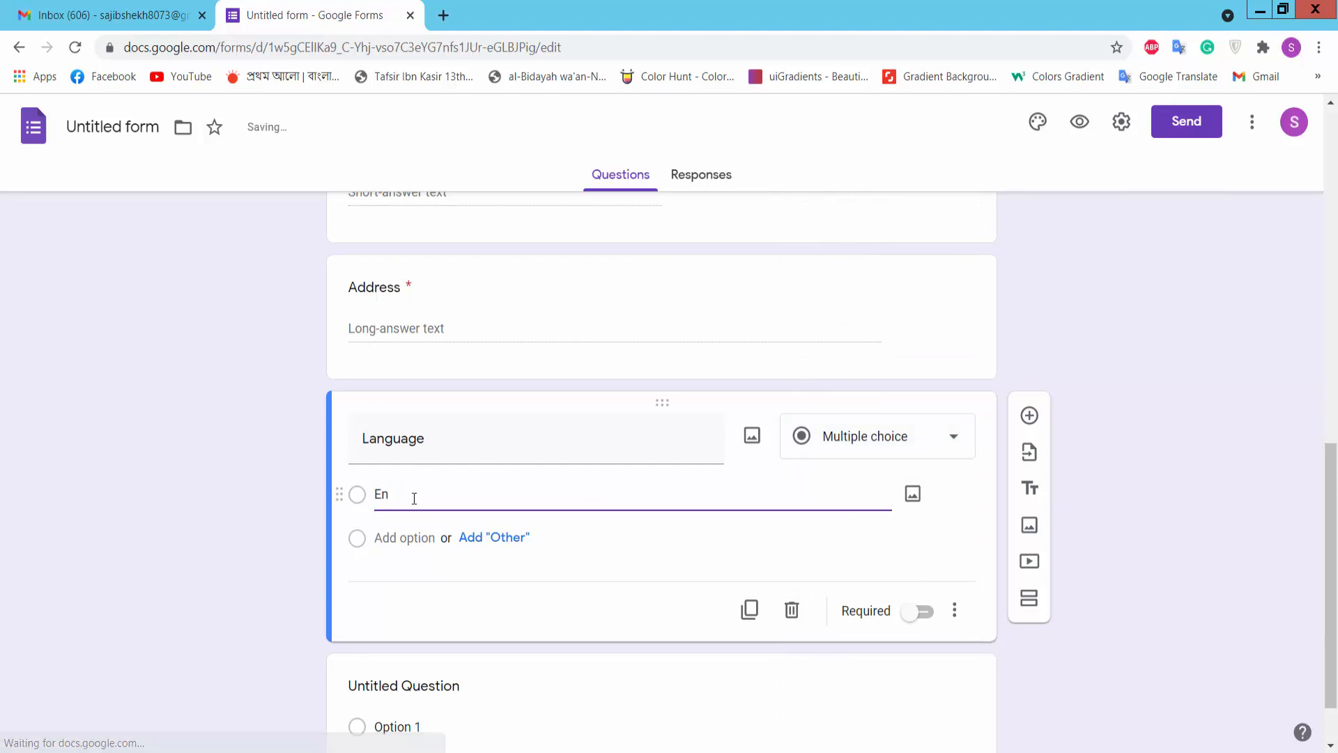
type("glis")
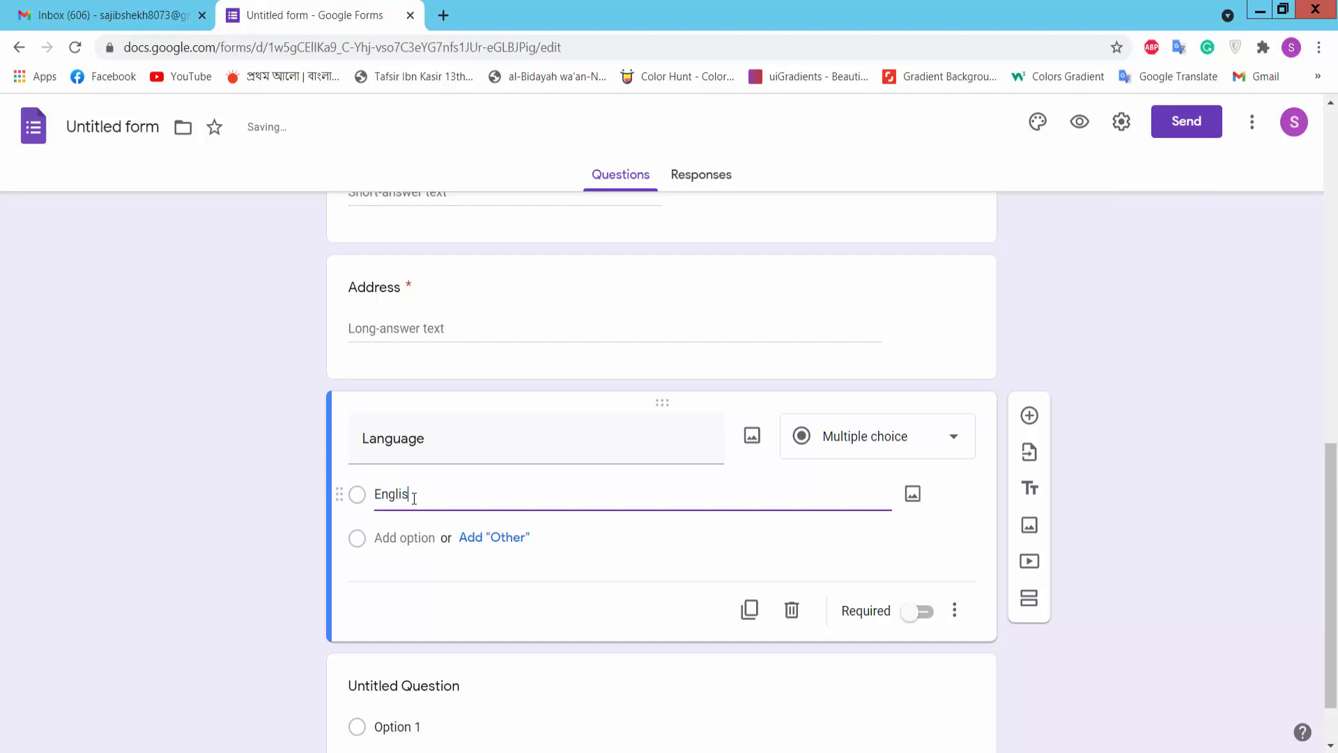
type("h")
left_click(391, 542)
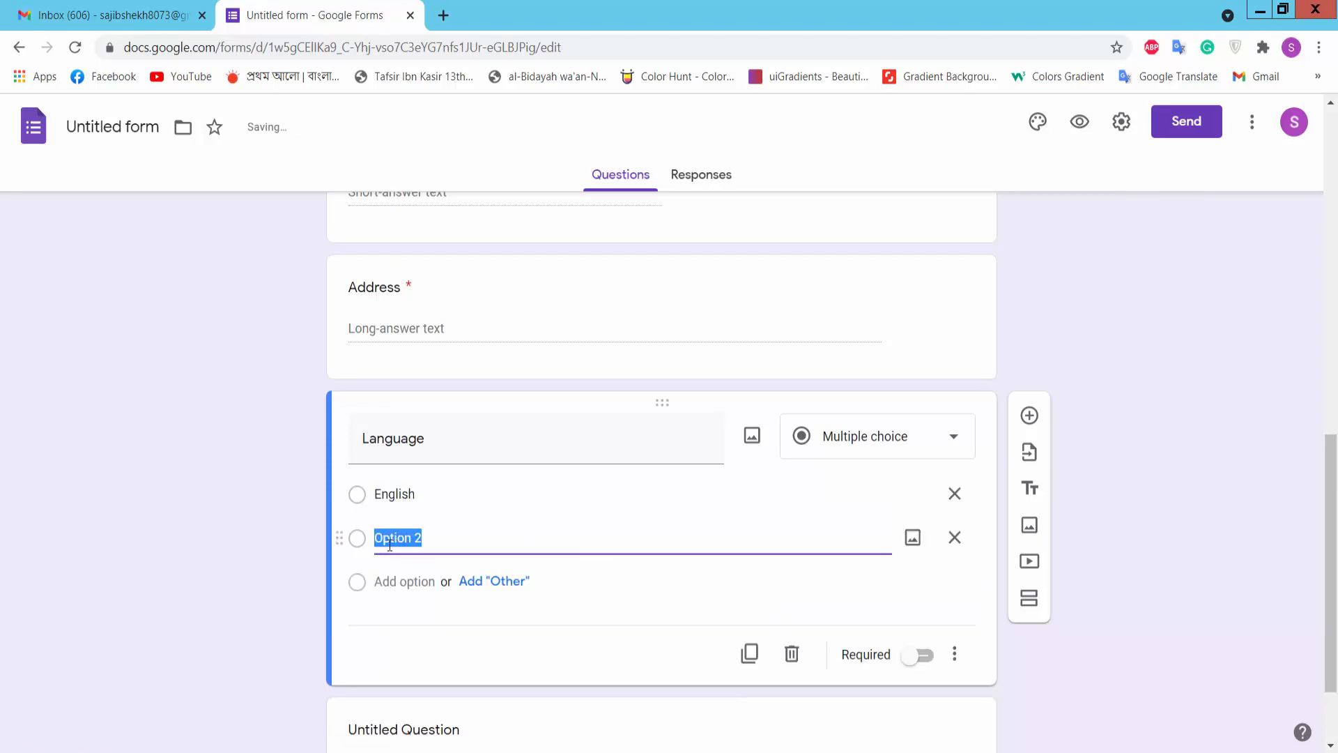
type("French")
left_click(388, 583)
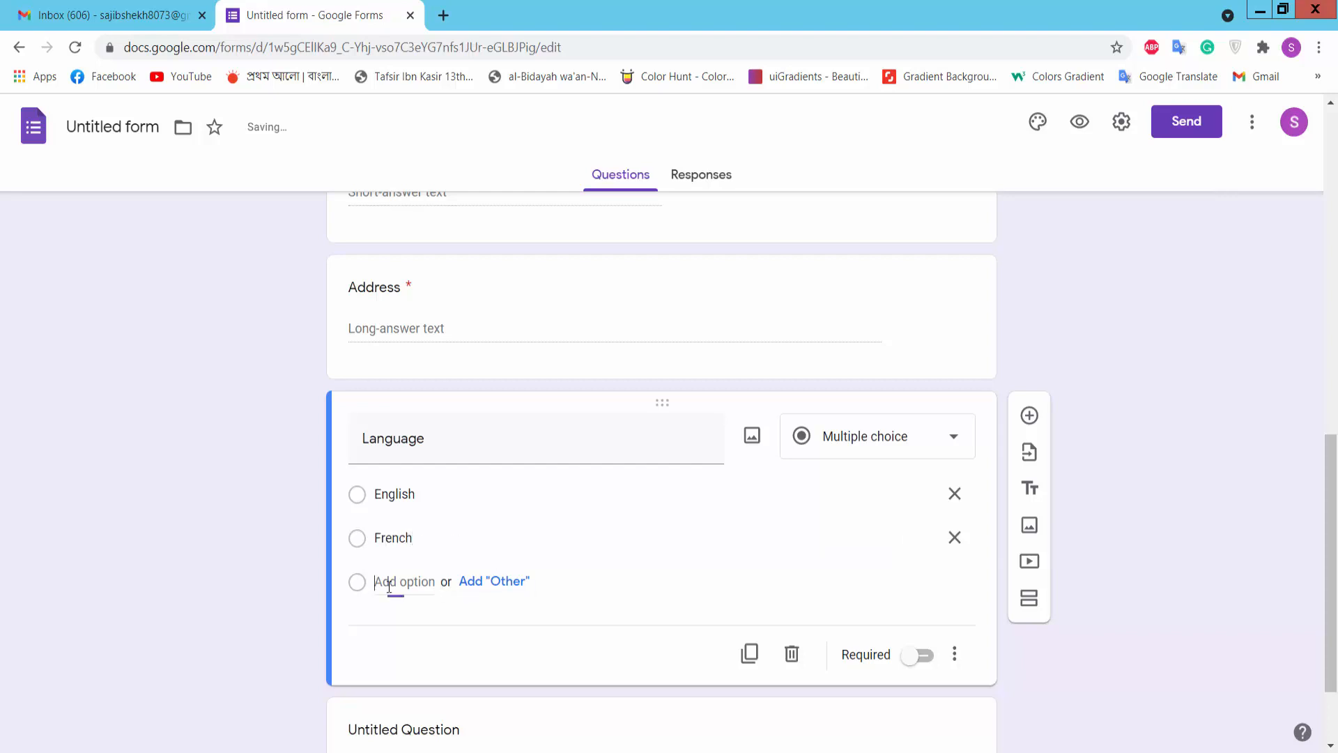
type("H")
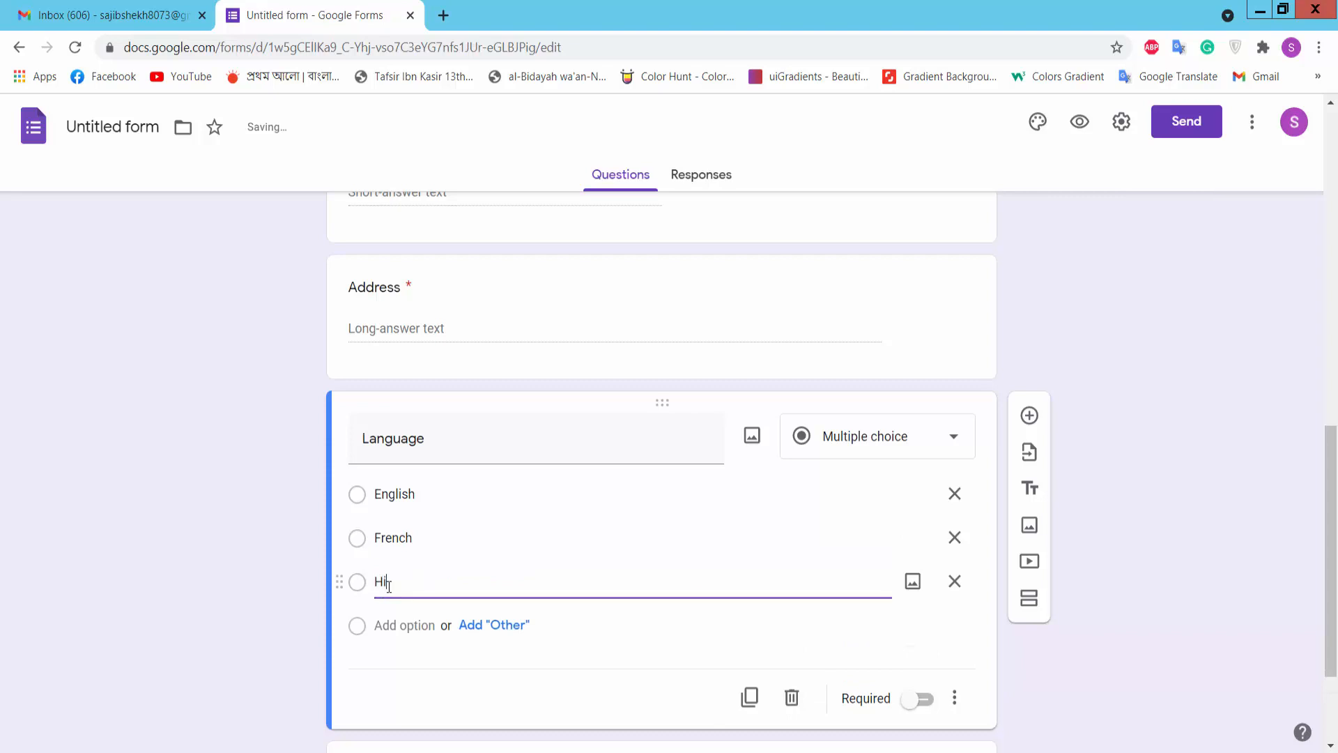
type("indi")
left_click(920, 699)
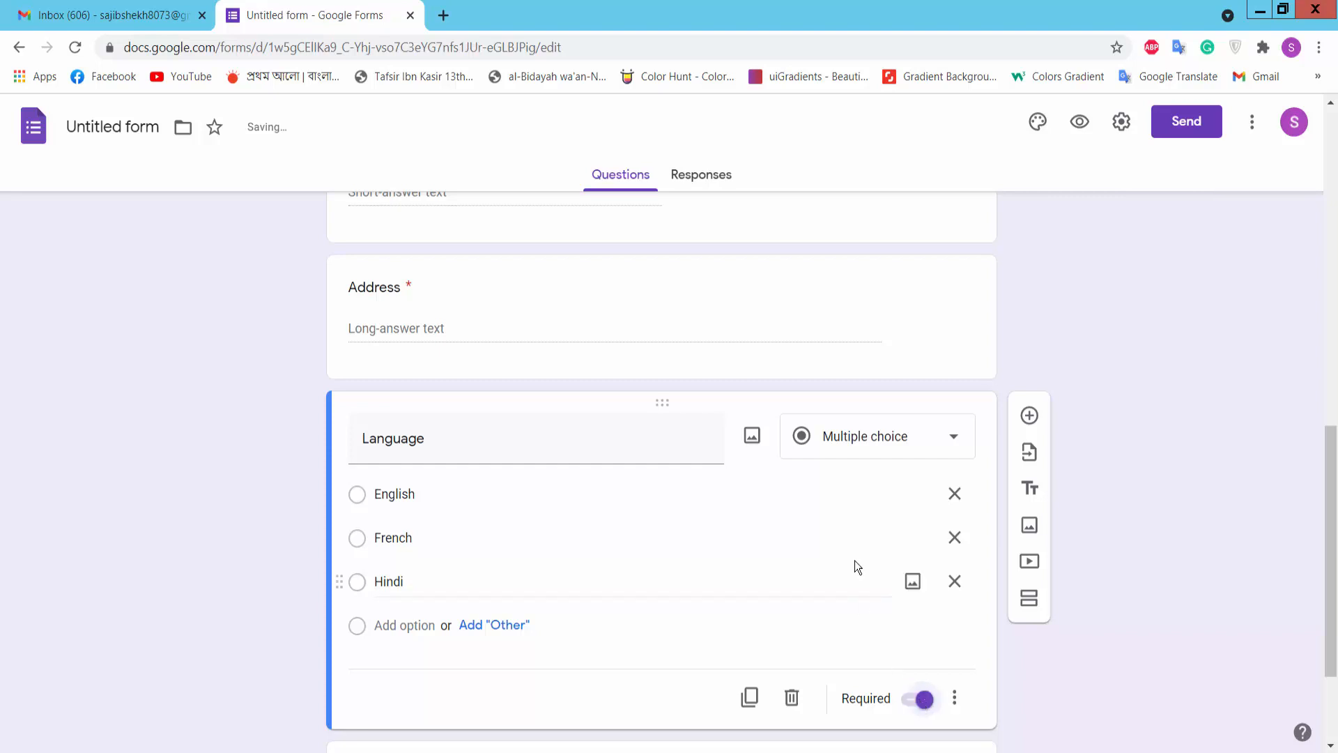
scroll(858, 566, "down", 2)
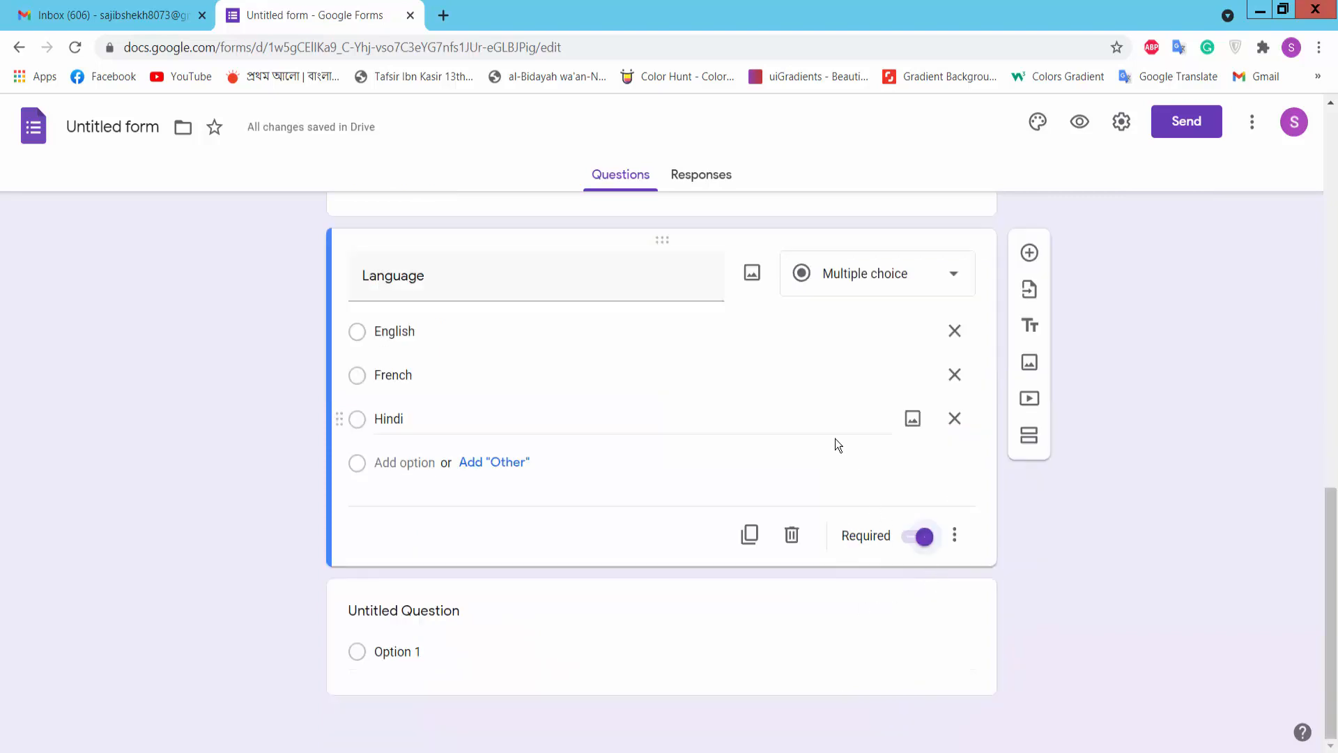
- Add a question after Language, title it "Country" as copied from the Notepad list, and set it to the Drop-down type
left_click(1029, 252)
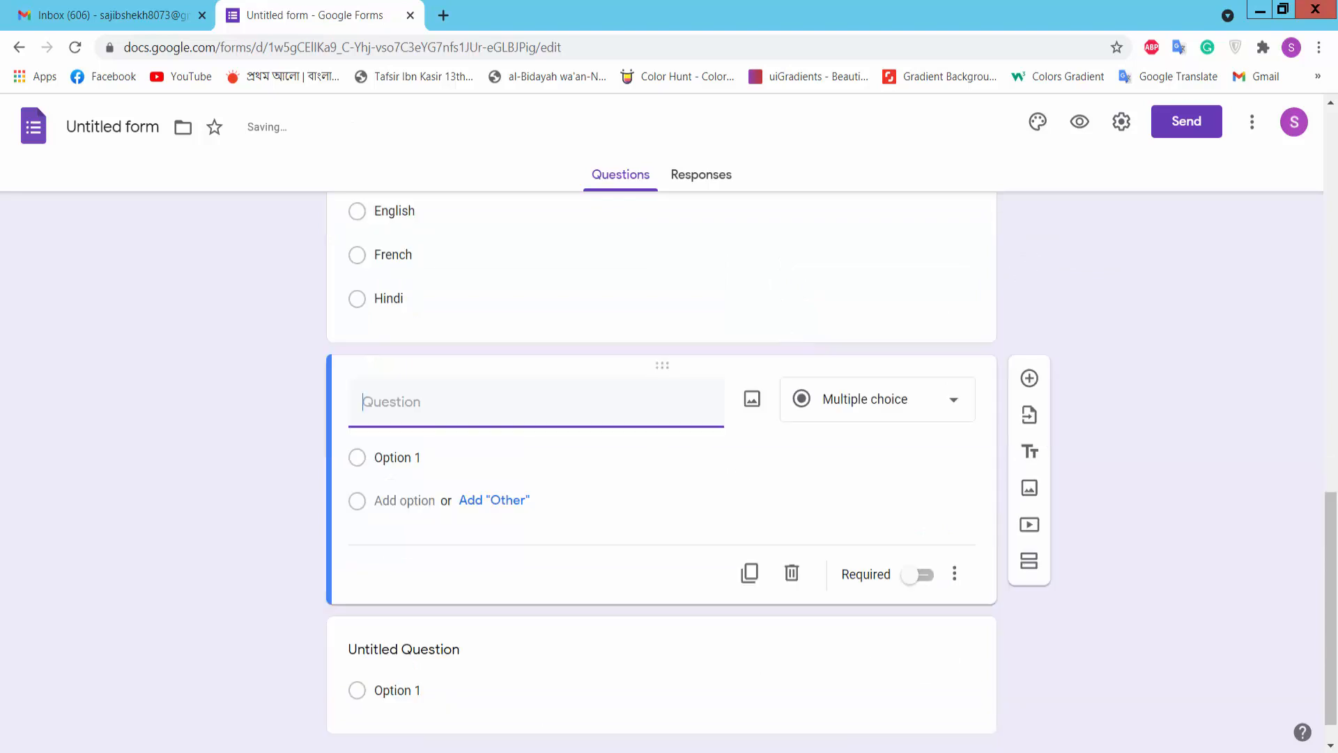
key("alt+Tab")
left_click_drag(1009, 370, 945, 371)
key("ctrl+c")
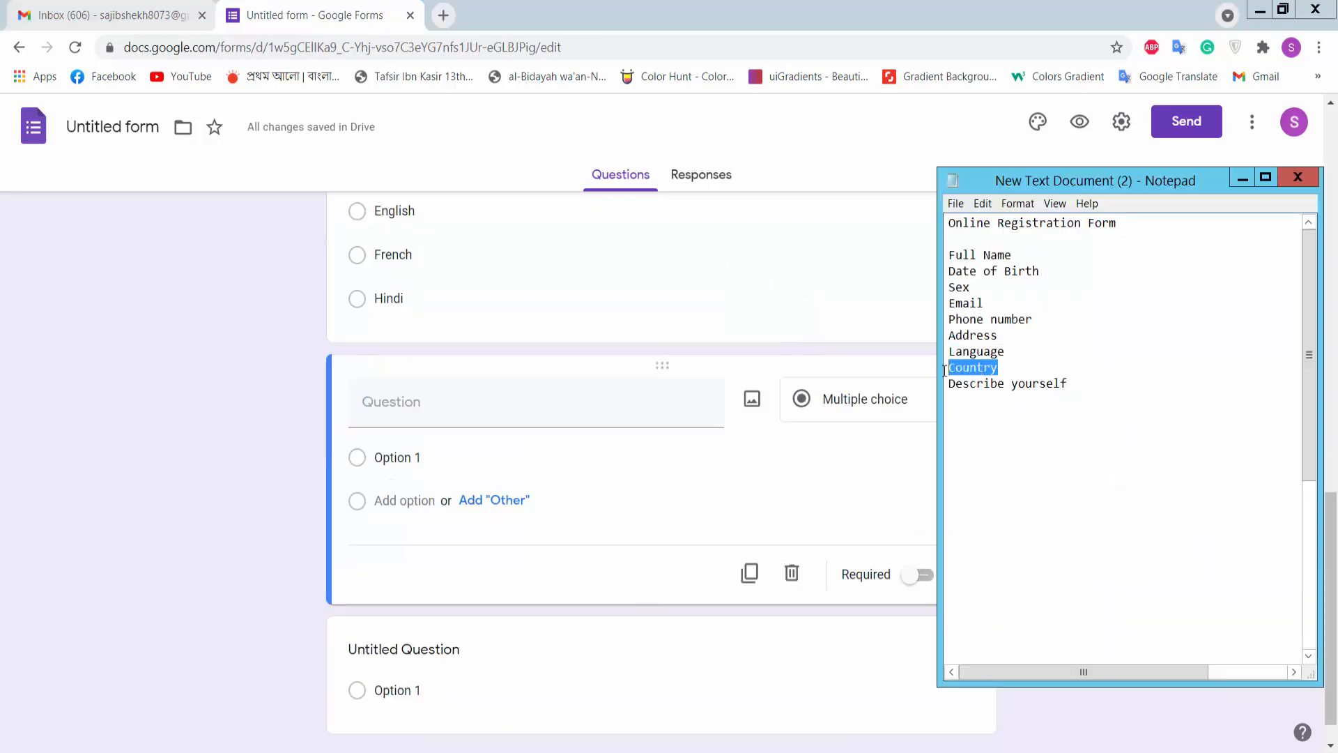
left_click(429, 410)
key("ctrl+v")
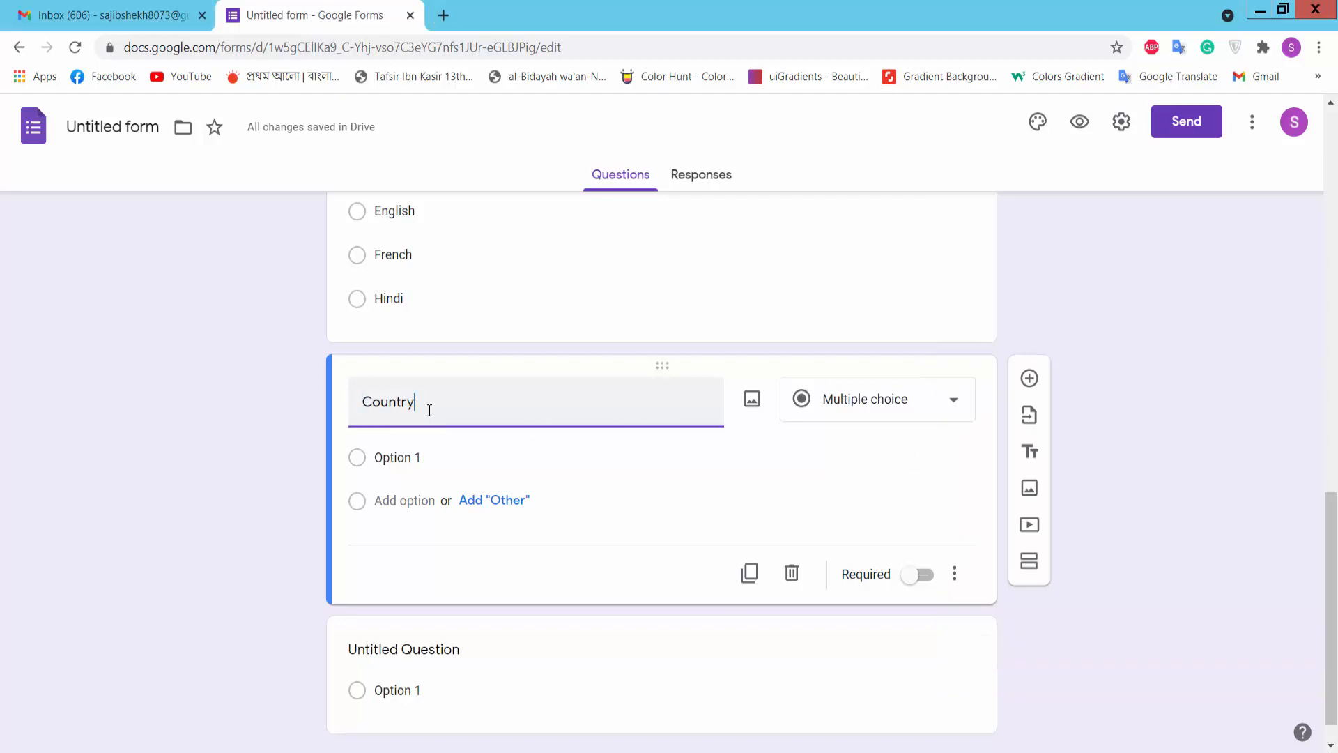
left_click(914, 408)
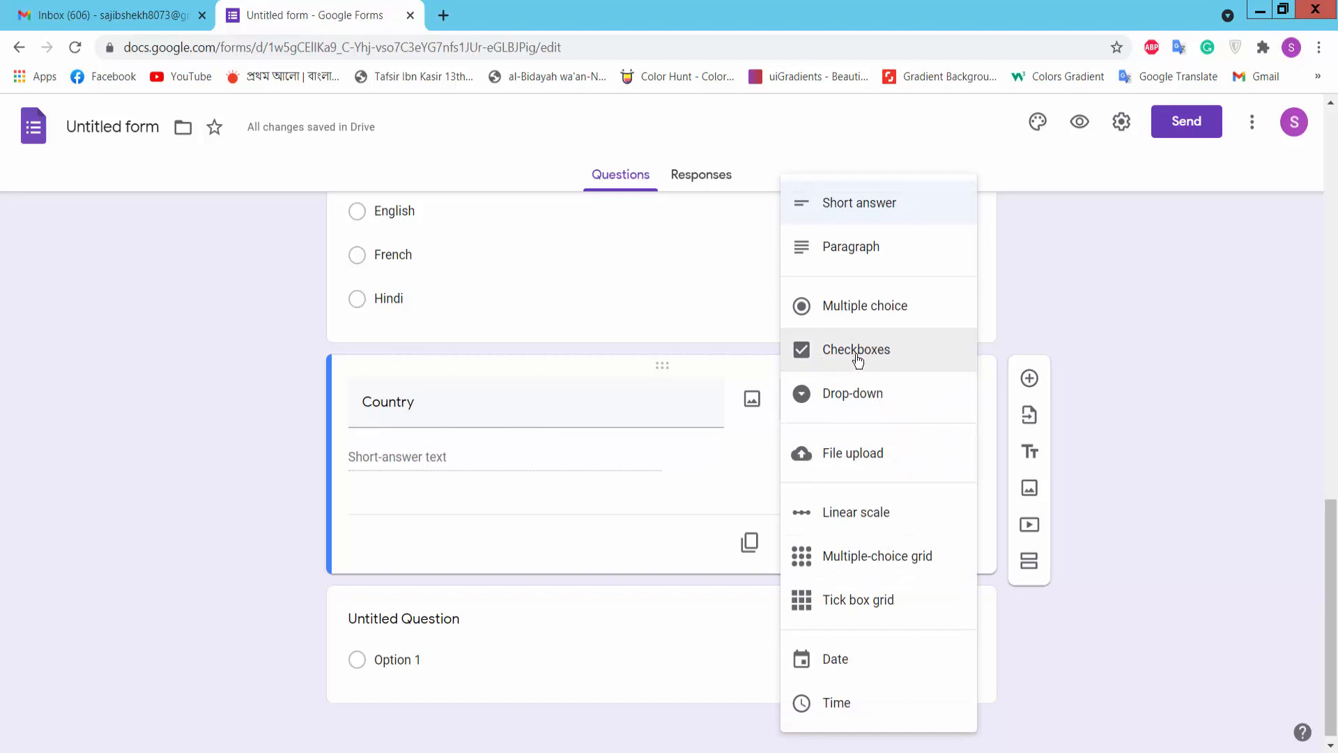
left_click(860, 395)
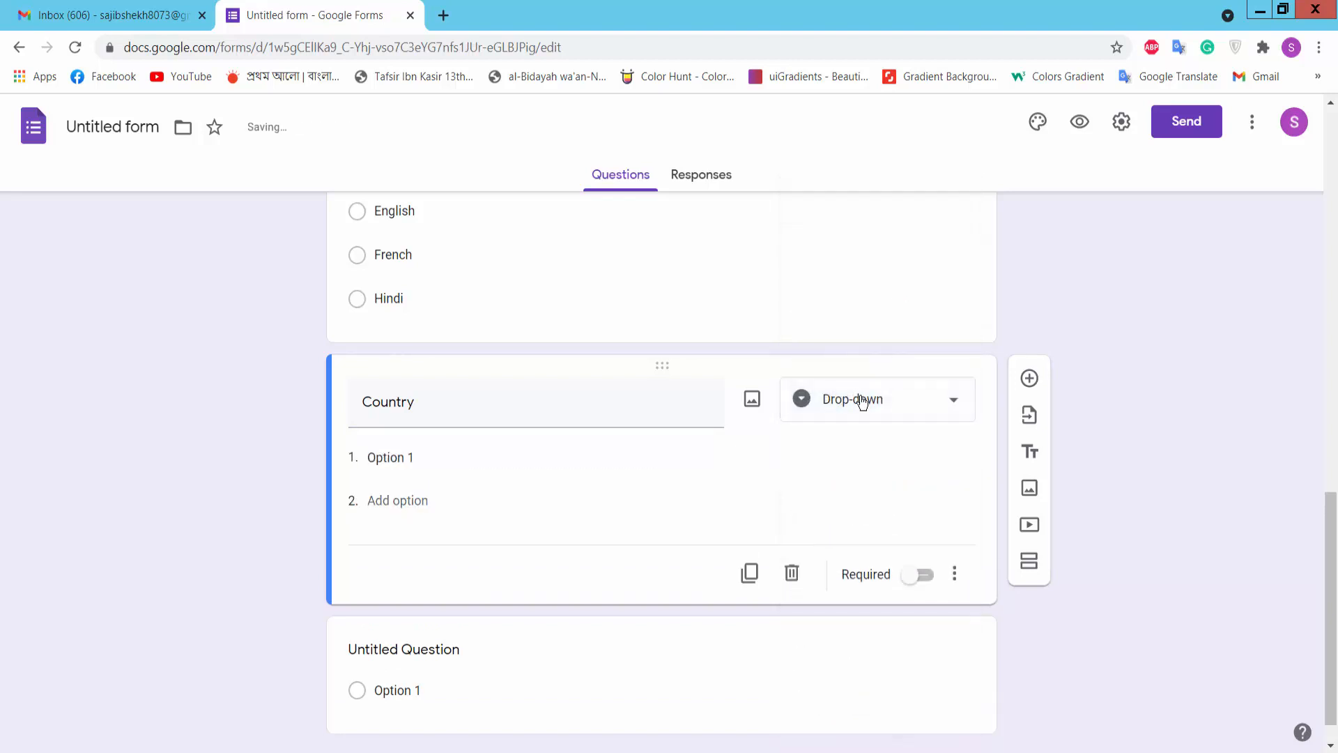
- Give the Country question the options "Canada", "India" and "Others" and make it required
left_click(385, 457)
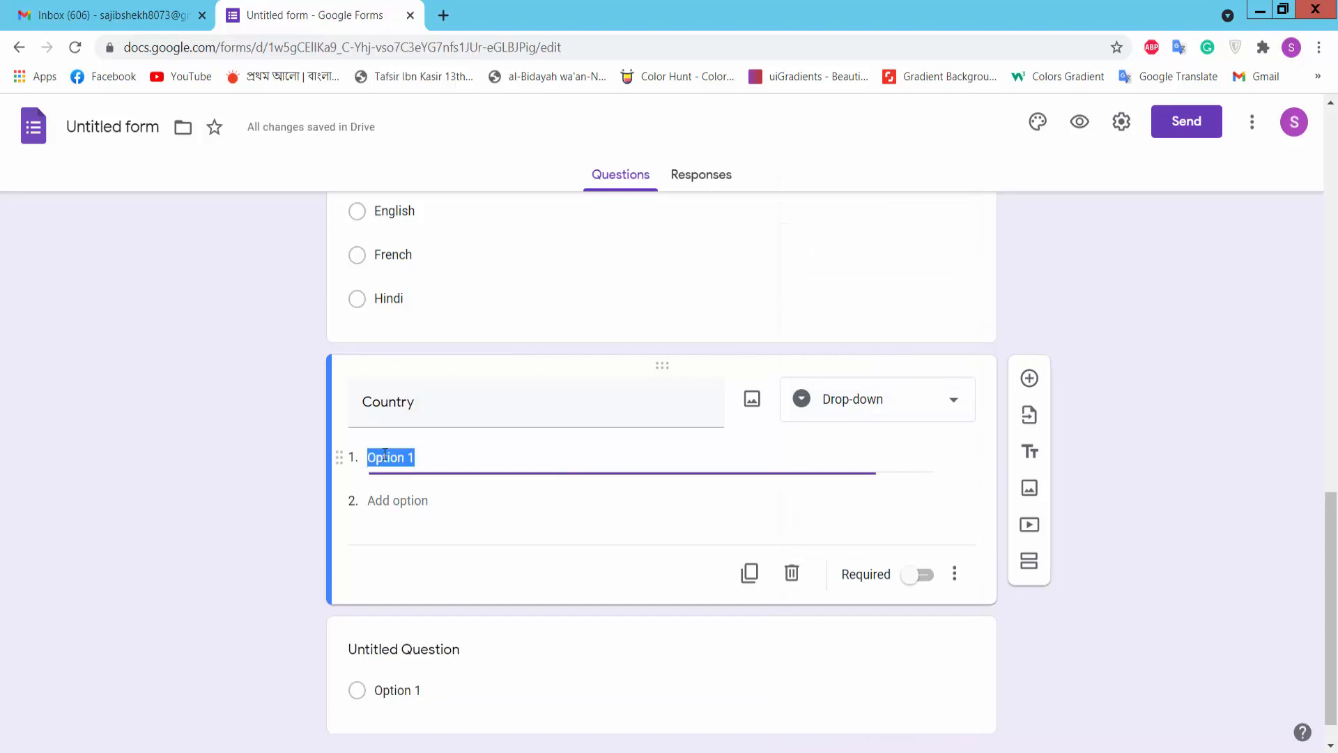
type("C")
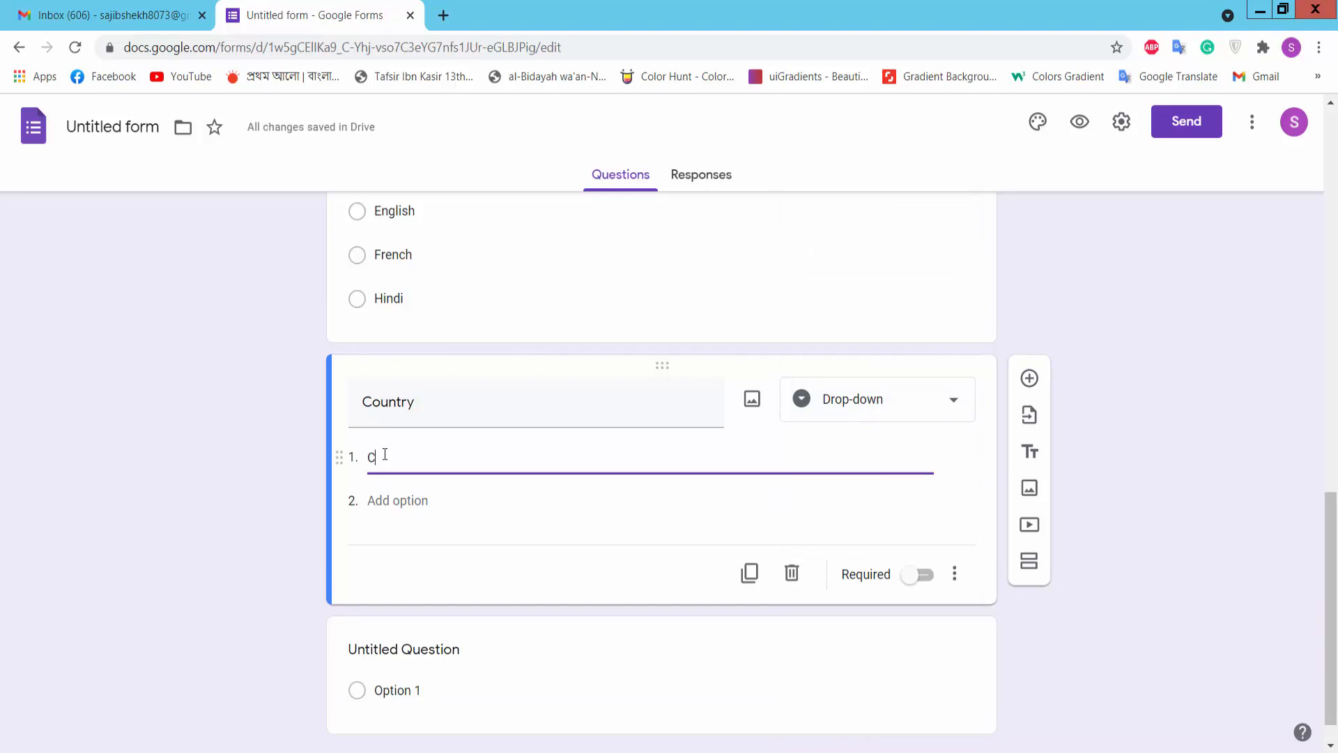
type("anada")
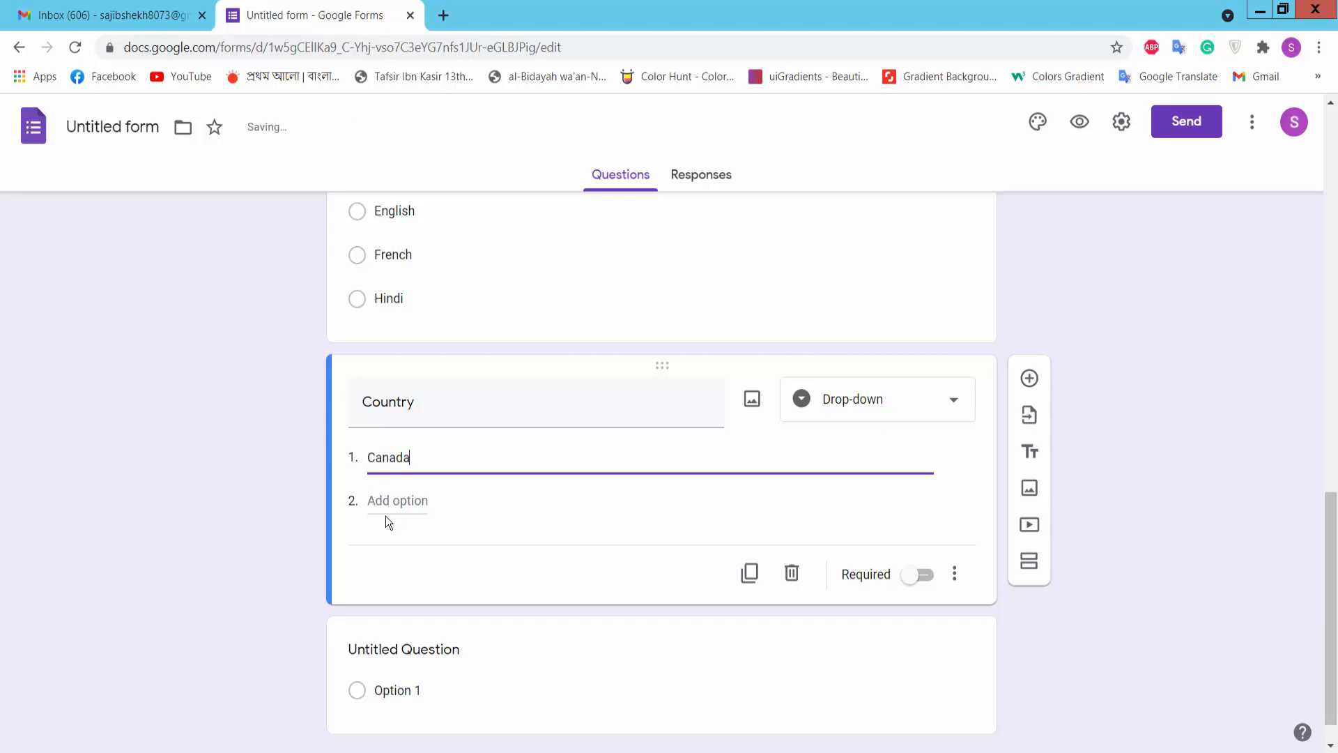
left_click(397, 508)
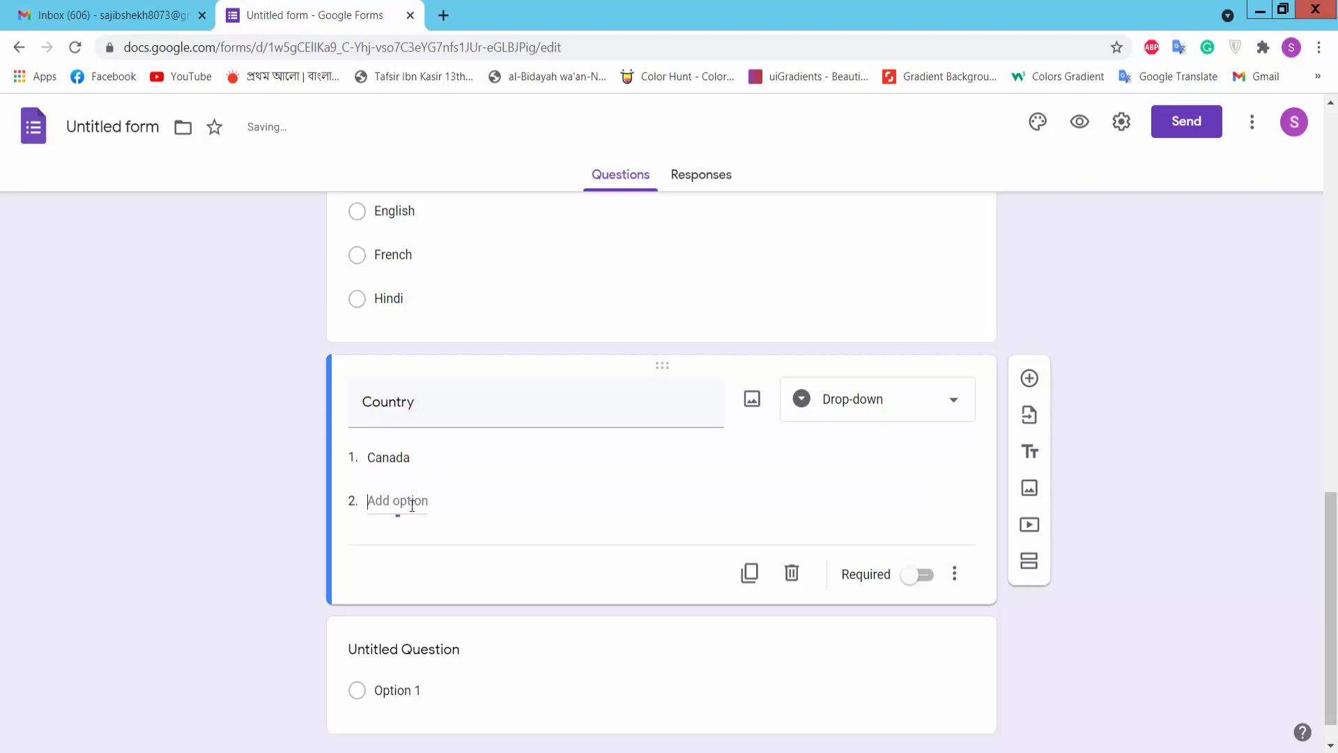
key("BackSpace")
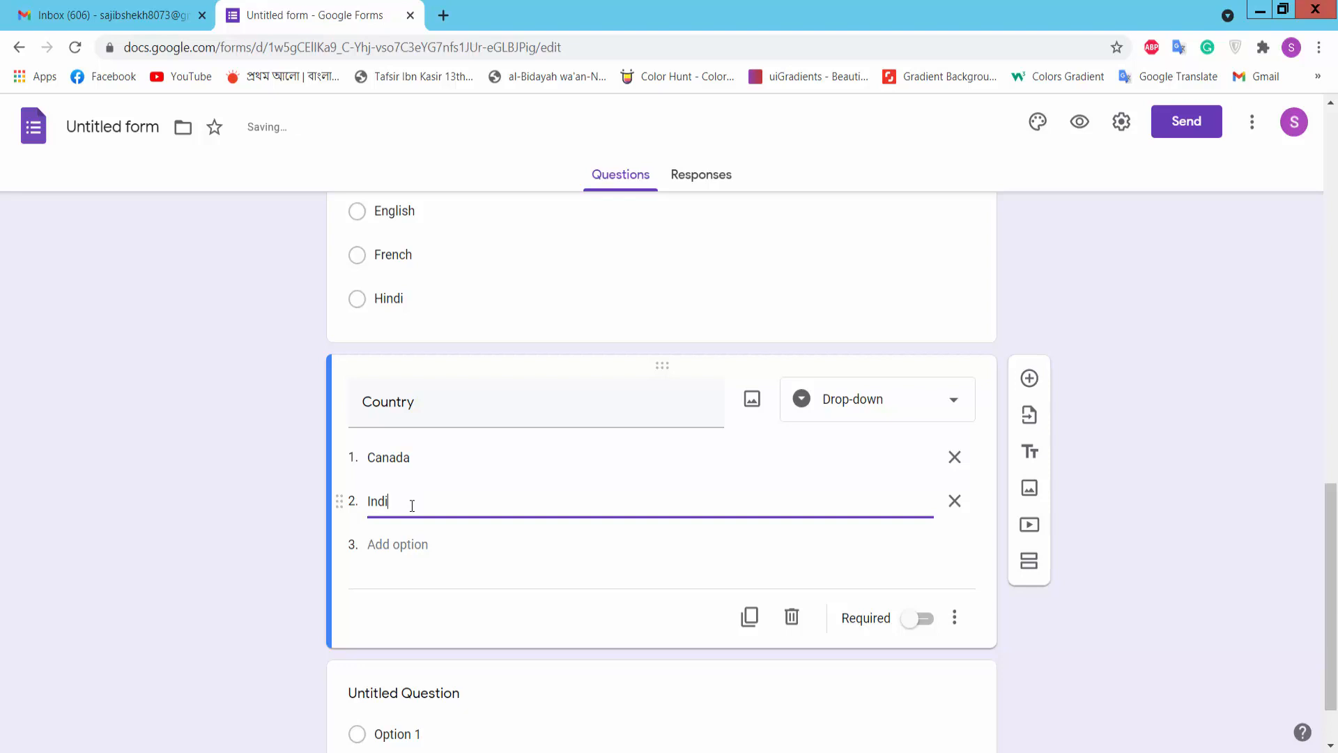
left_click(393, 545)
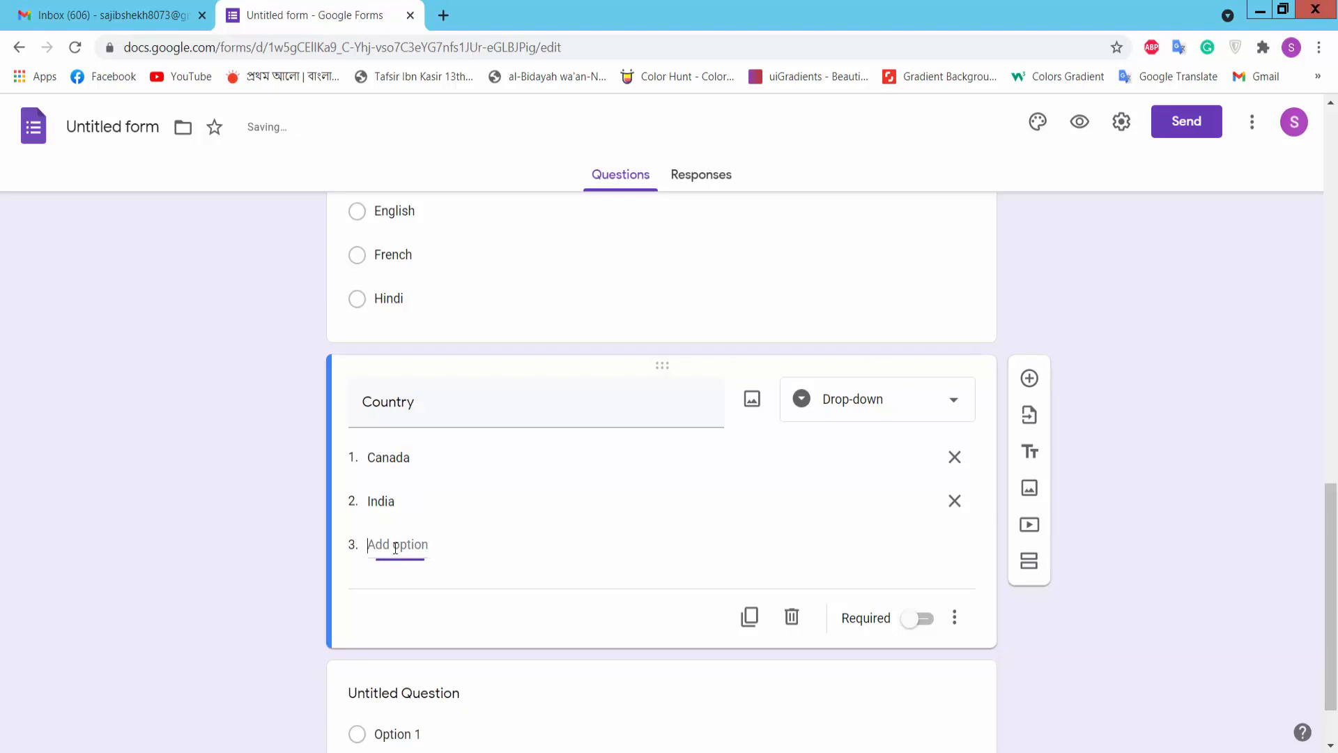
type("O")
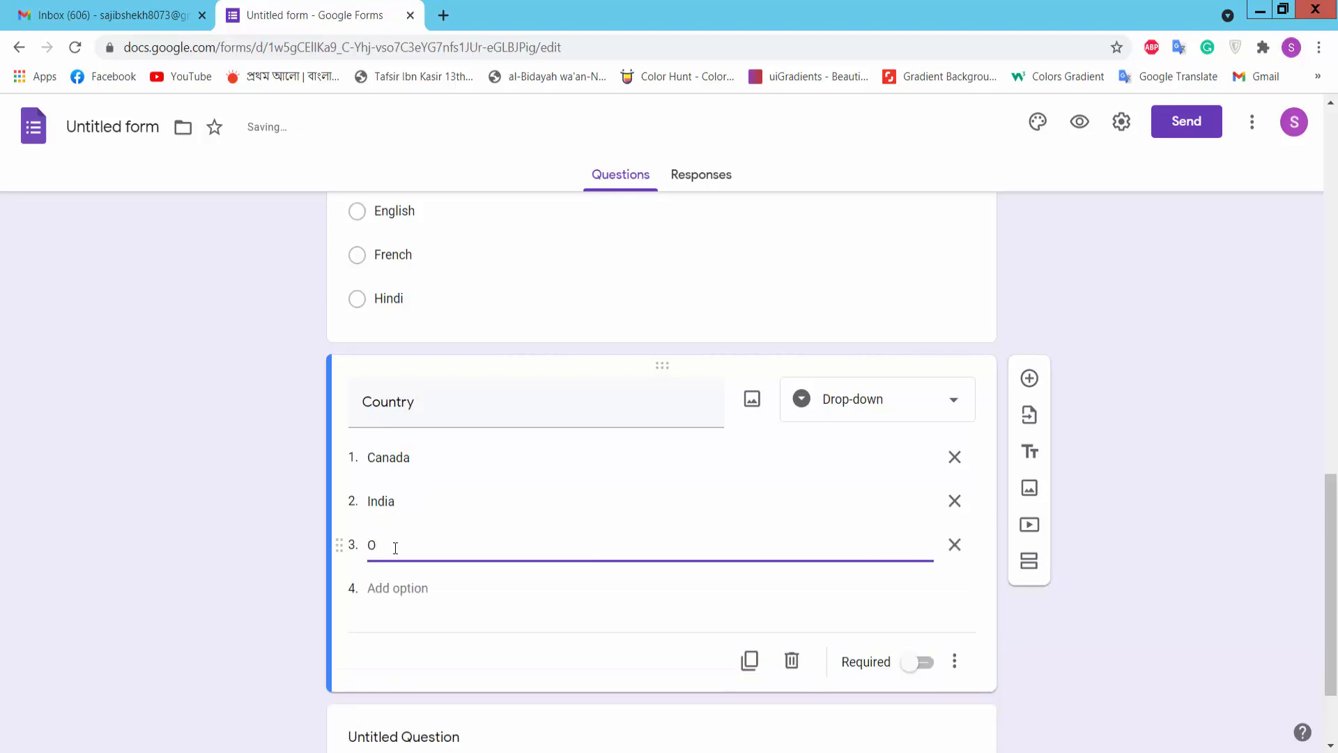
type("thers")
left_click(918, 662)
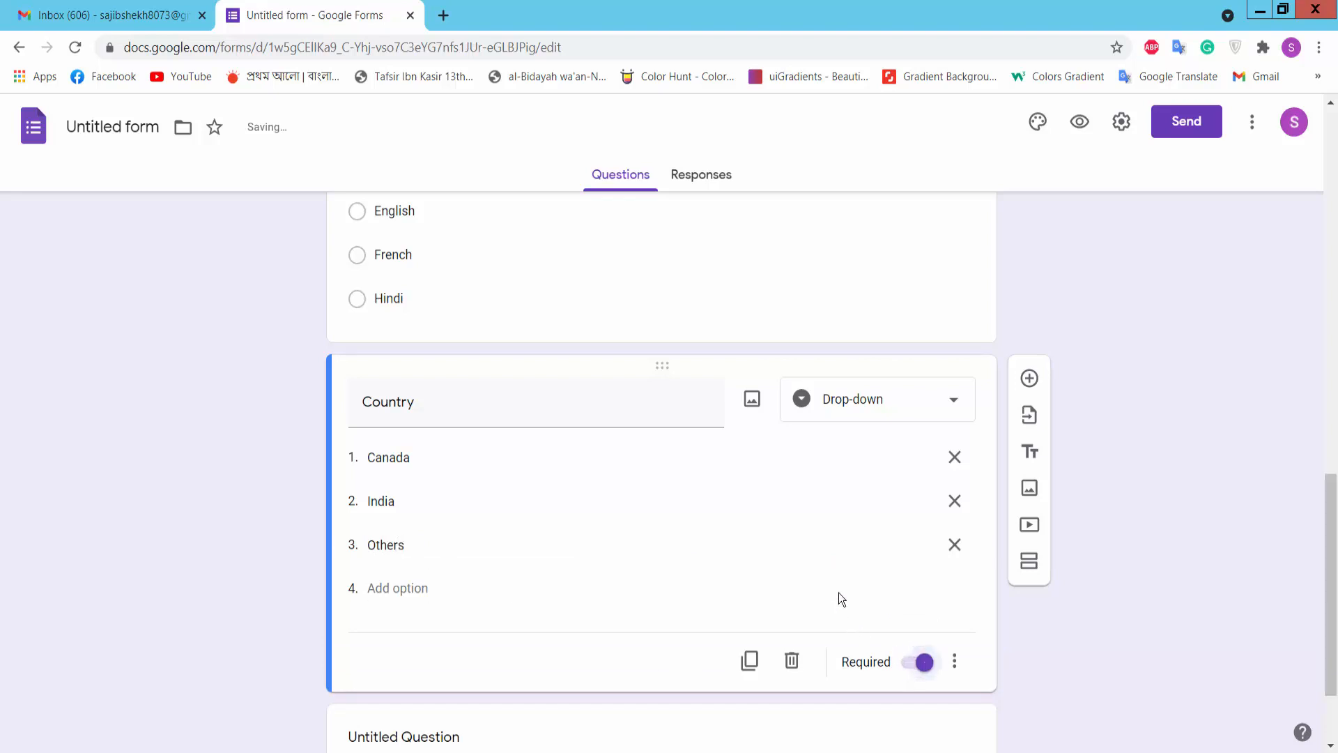
- Copy "Describe yourself" from the Notepad list and use it as the title of the untitled last question in the form
scroll(815, 543, "down", 2)
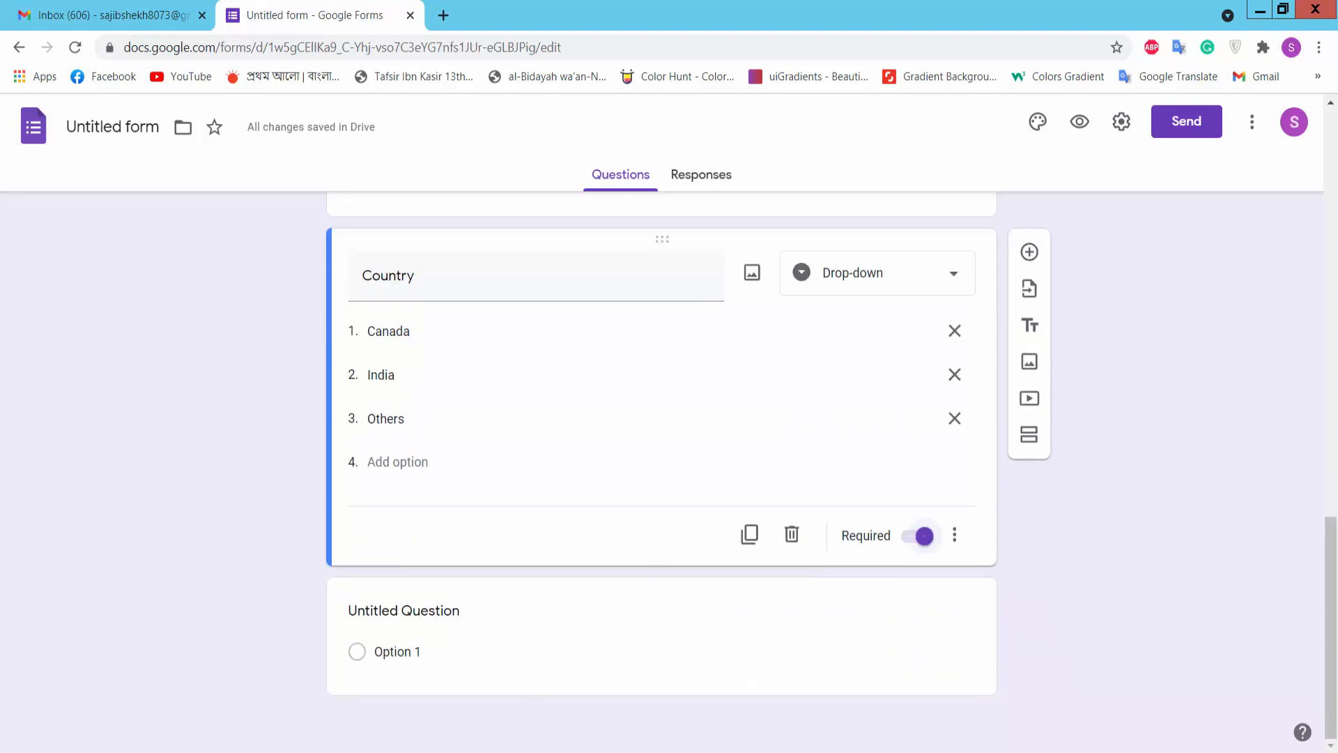
key("alt+Tab")
left_click_drag(1082, 384, 942, 385)
key("ctrl+c")
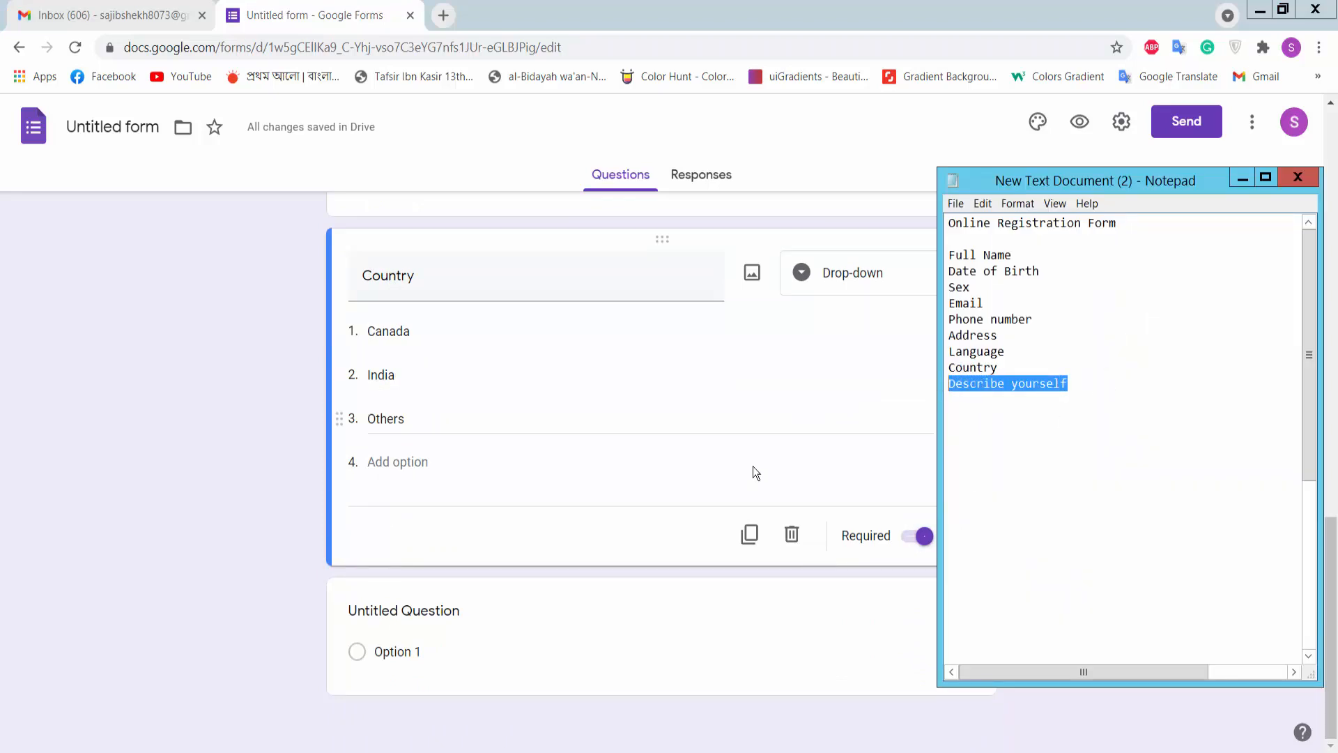
left_click(614, 622)
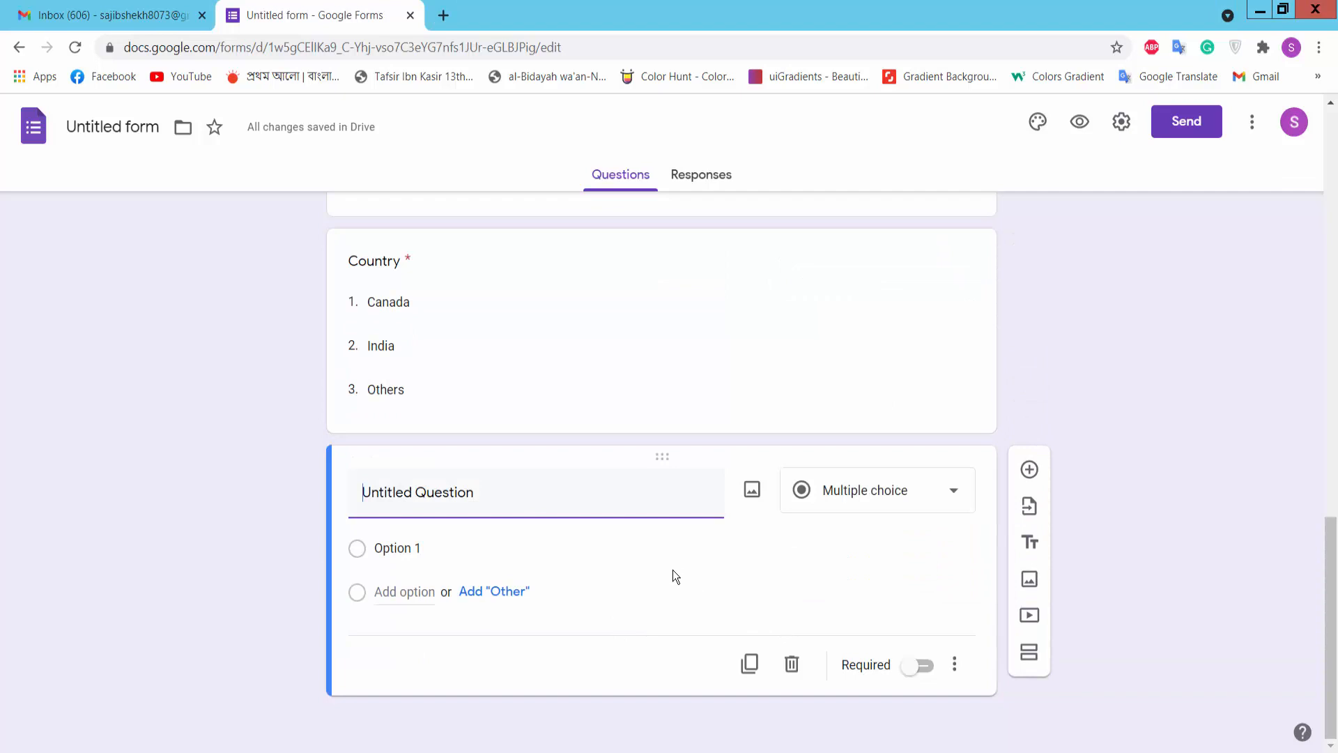
left_click(557, 500)
left_click_drag(530, 497, 365, 483)
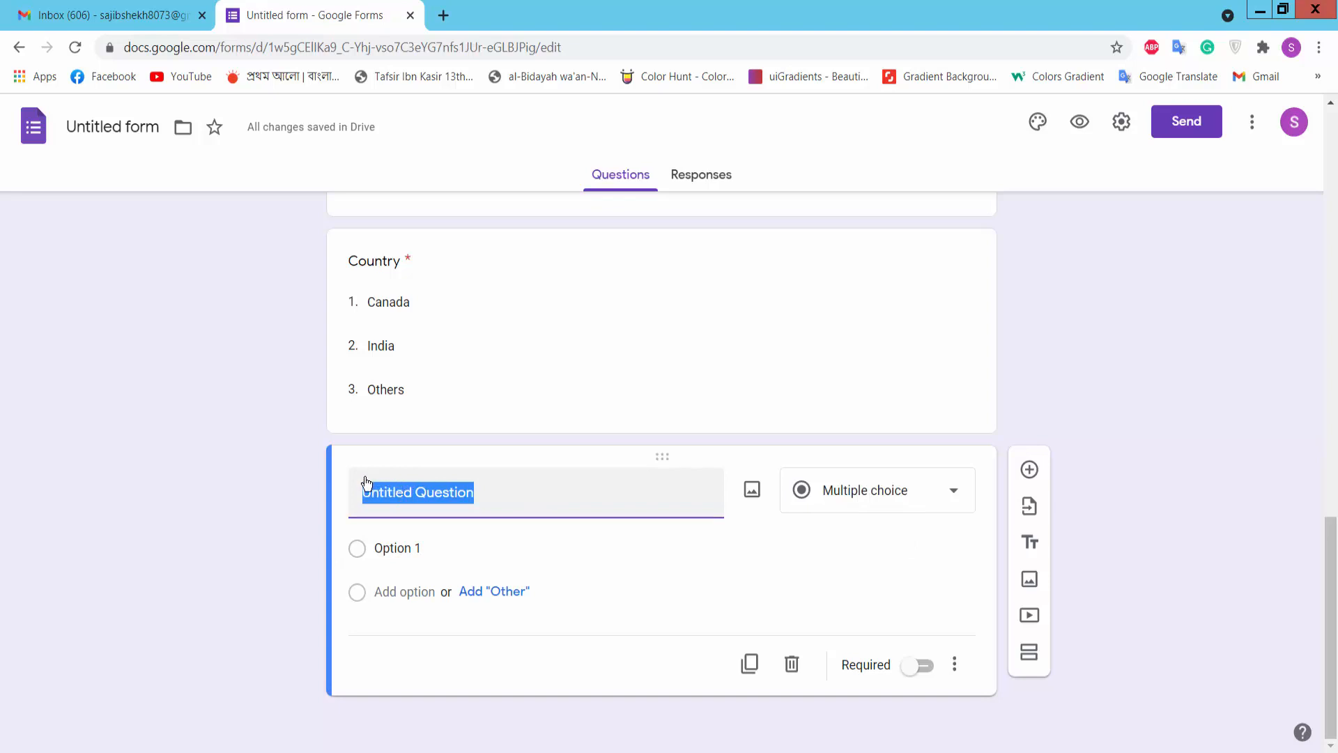
key("ctrl+v")
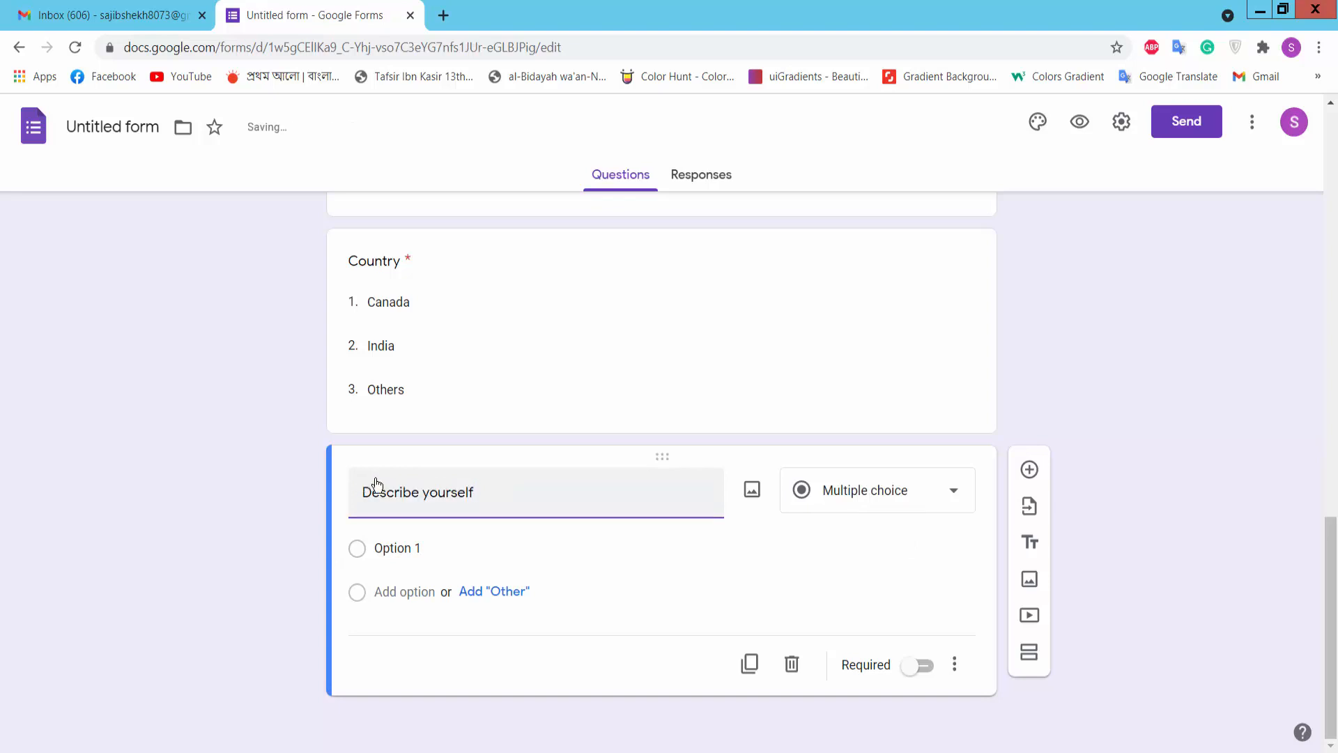
- Set the Describe yourself question to the Paragraph type and make it required
left_click(943, 498)
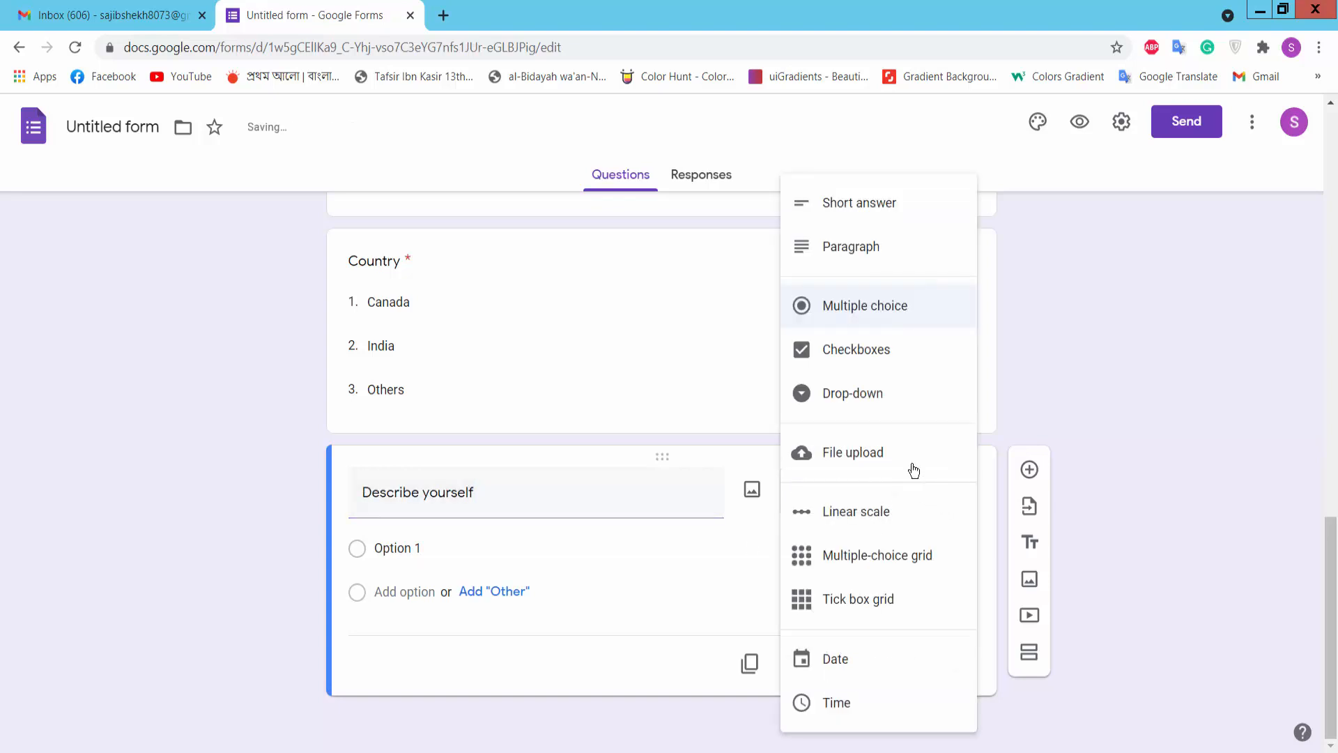
left_click(860, 248)
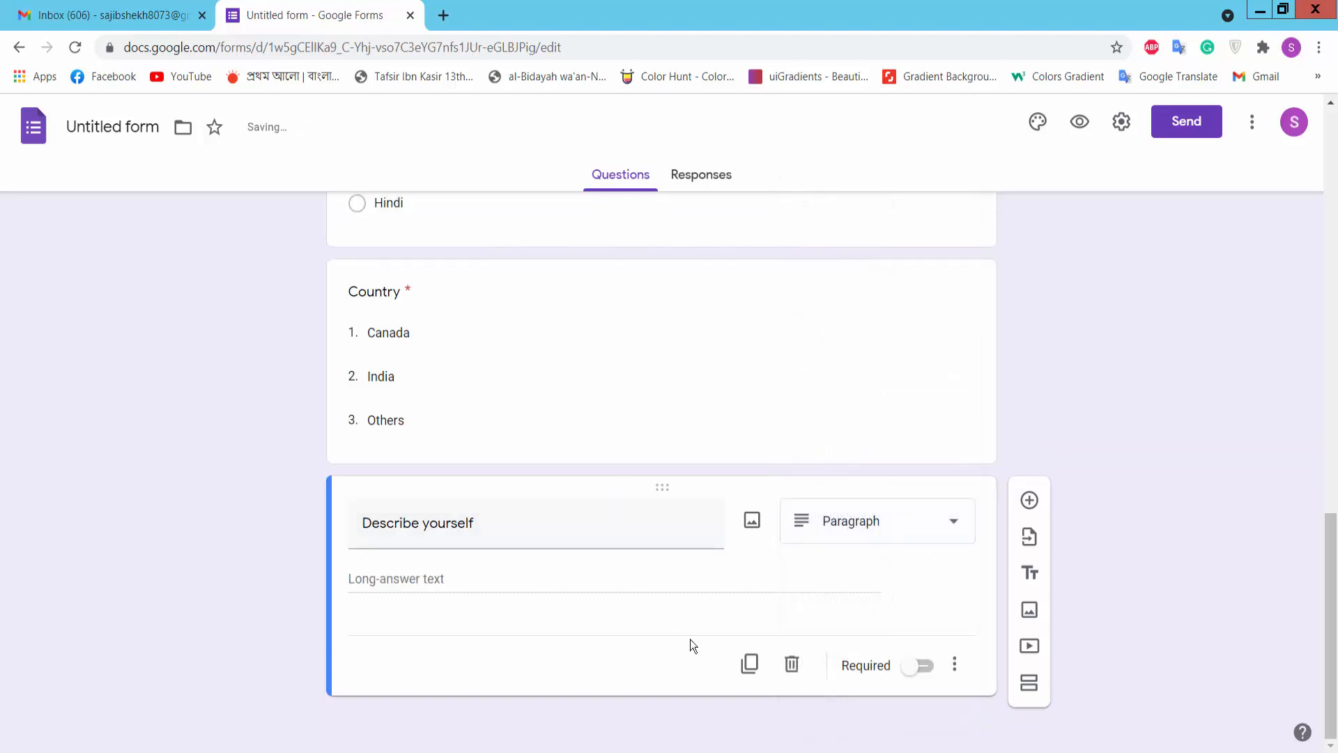
left_click(922, 667)
- Review the Full Name, Date of Birth and Sex questions and examine the handles for reordering questions and options
scroll(559, 404, "up", 15)
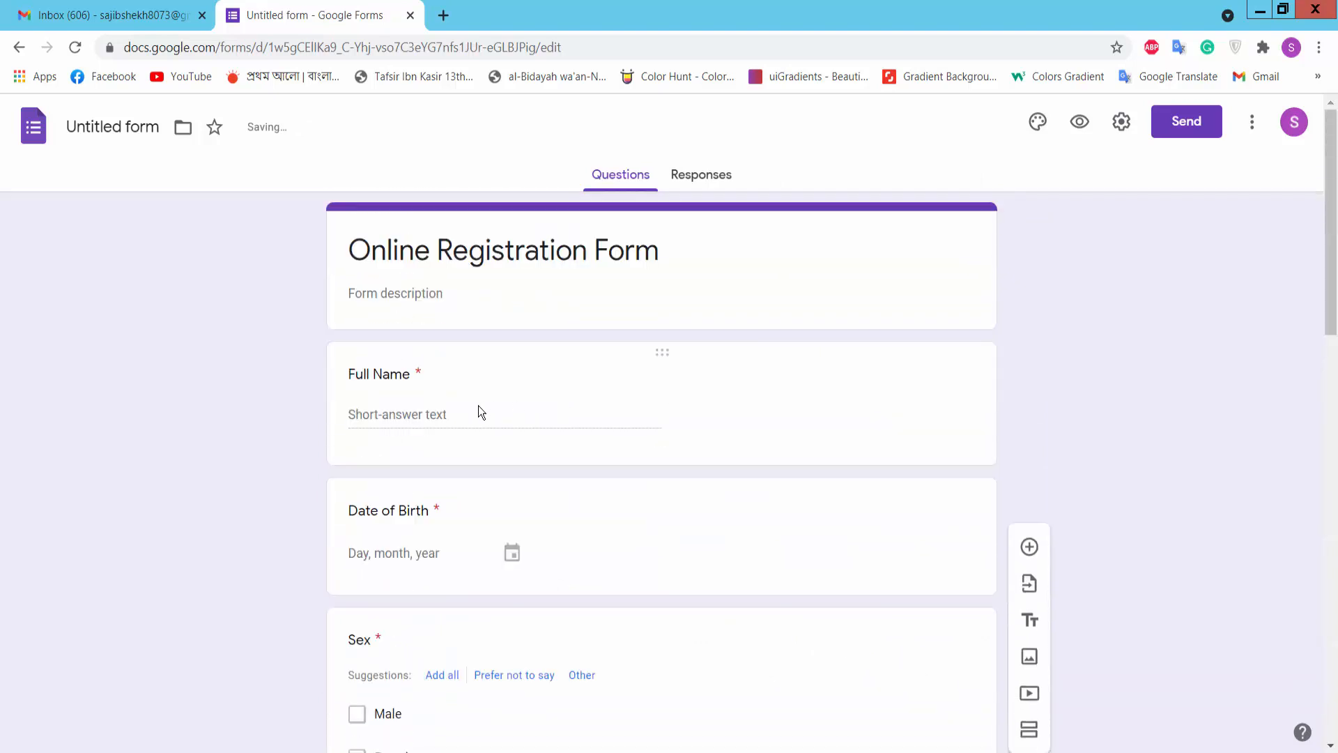
left_click(665, 354)
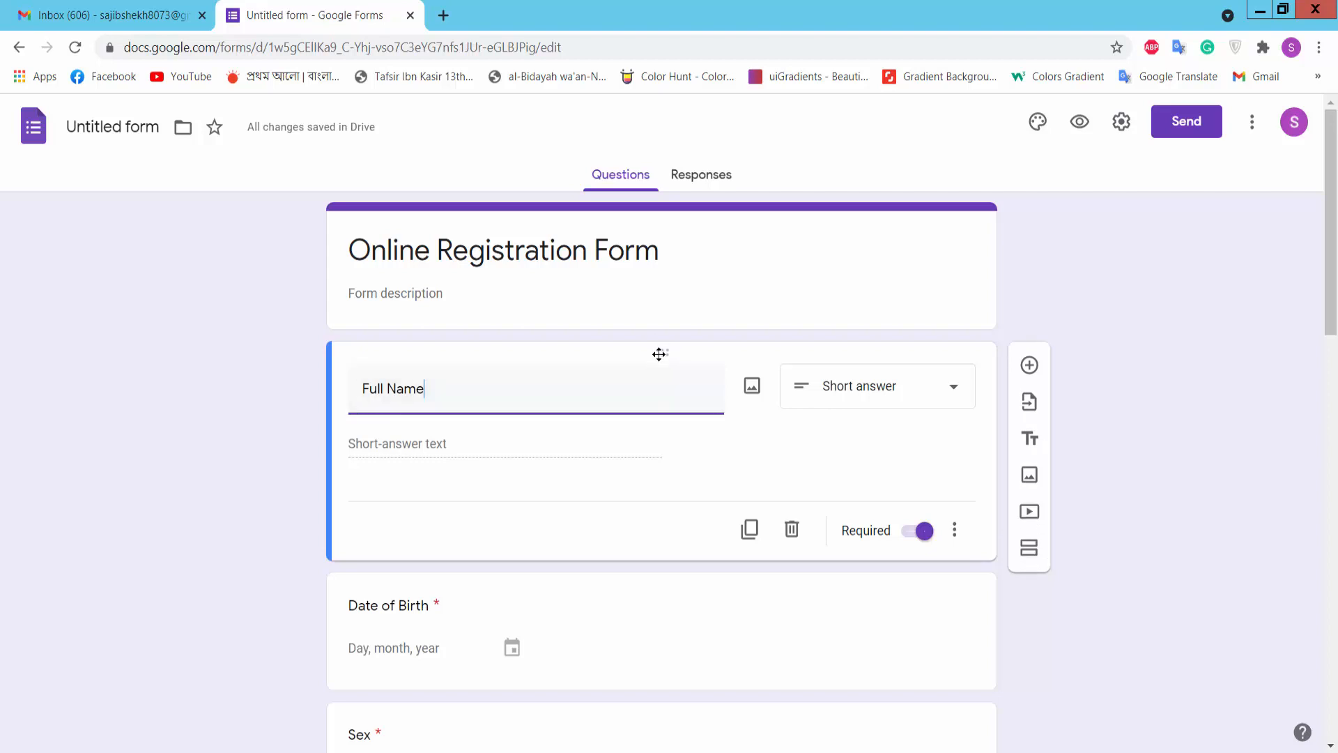
scroll(665, 357, "down", 1)
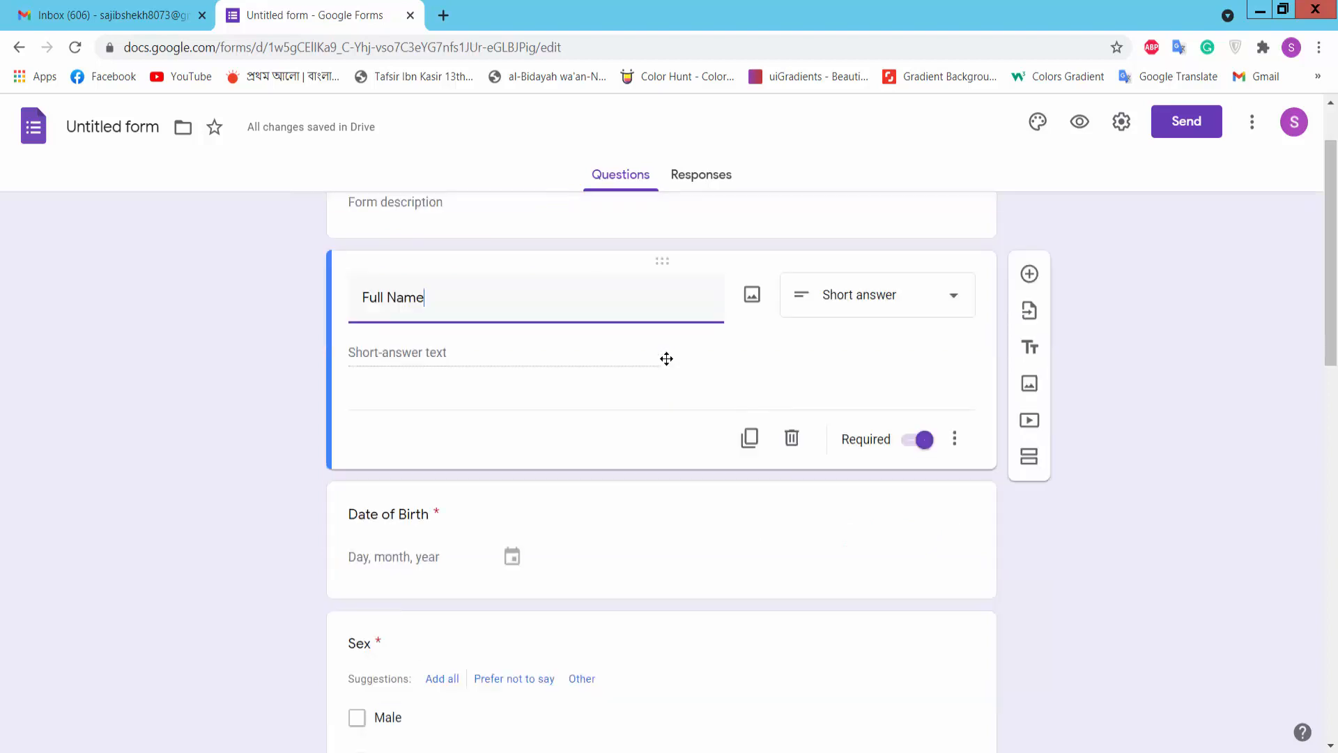
left_click(663, 494)
scroll(662, 495, "down", 5)
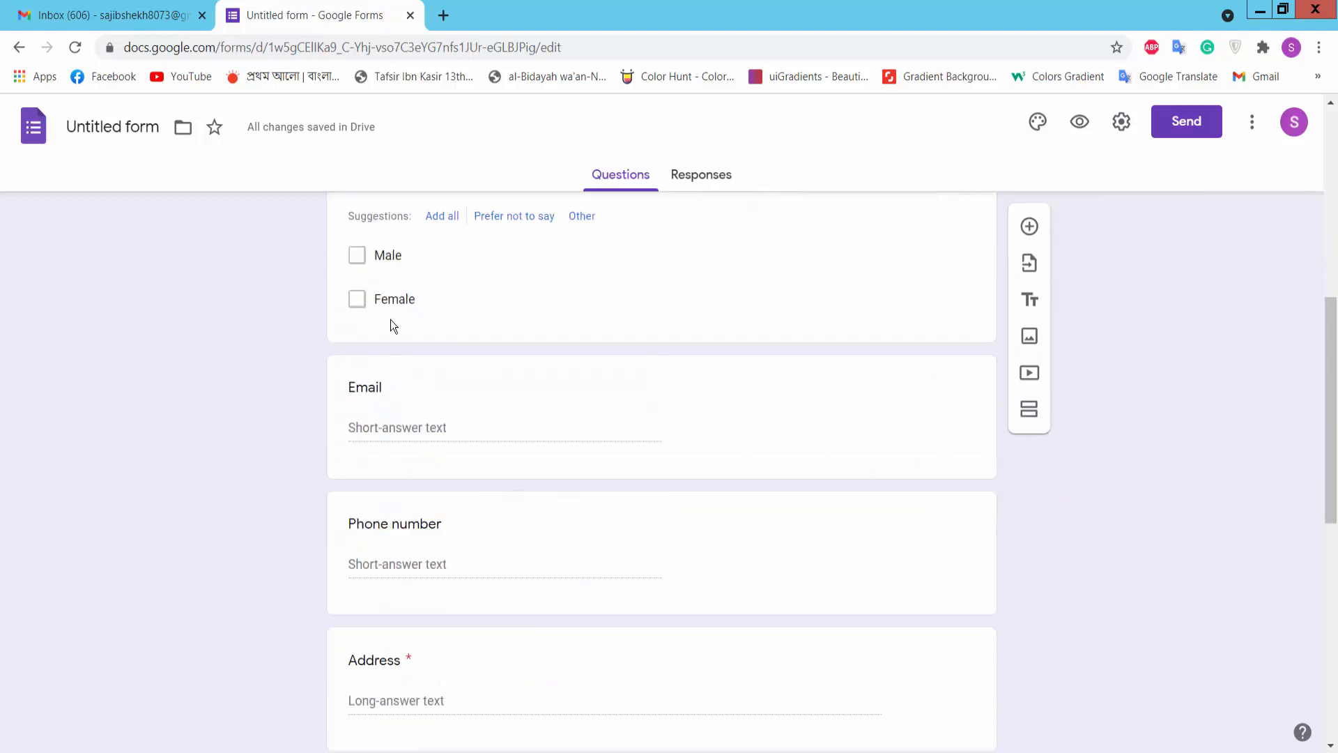
scroll(720, 431, "up", 2)
left_click(668, 351)
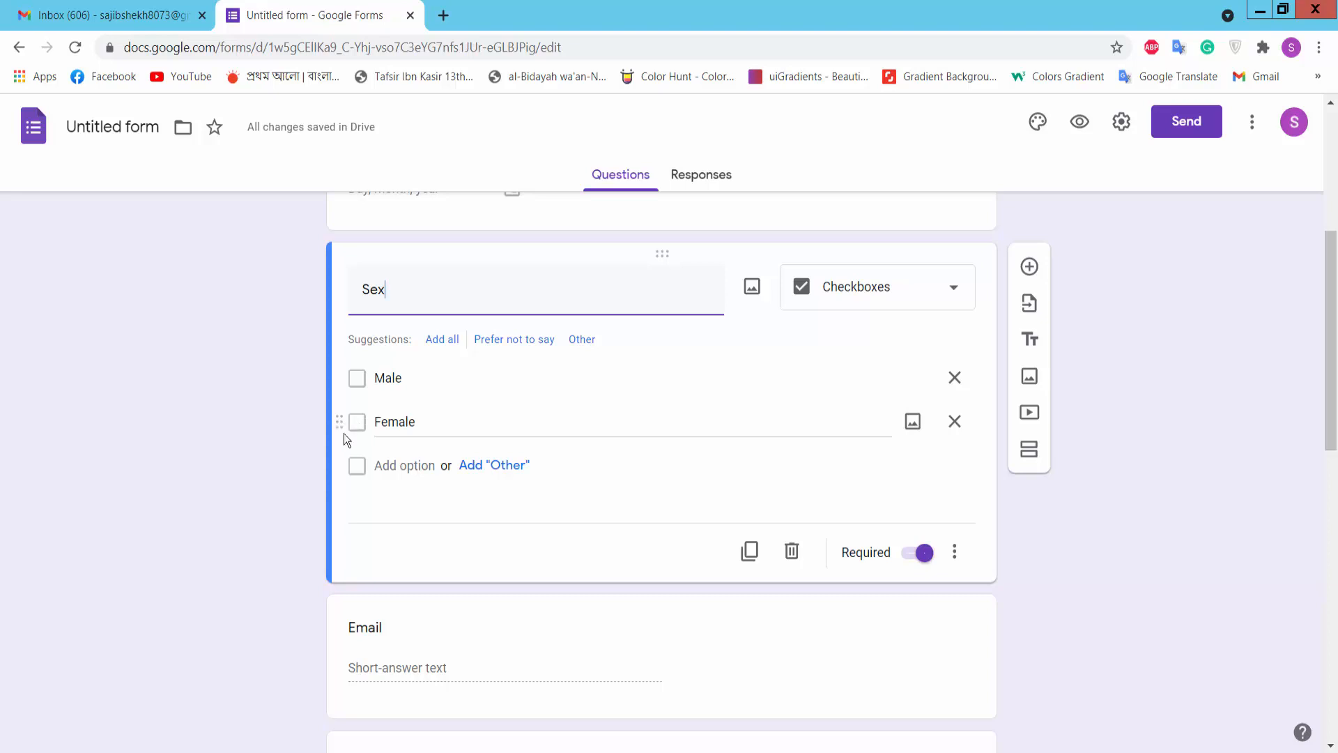
mouse_move(345, 432)
left_mouse_down()
mouse_move(344, 376)
mouse_move(353, 433)
left_mouse_up()
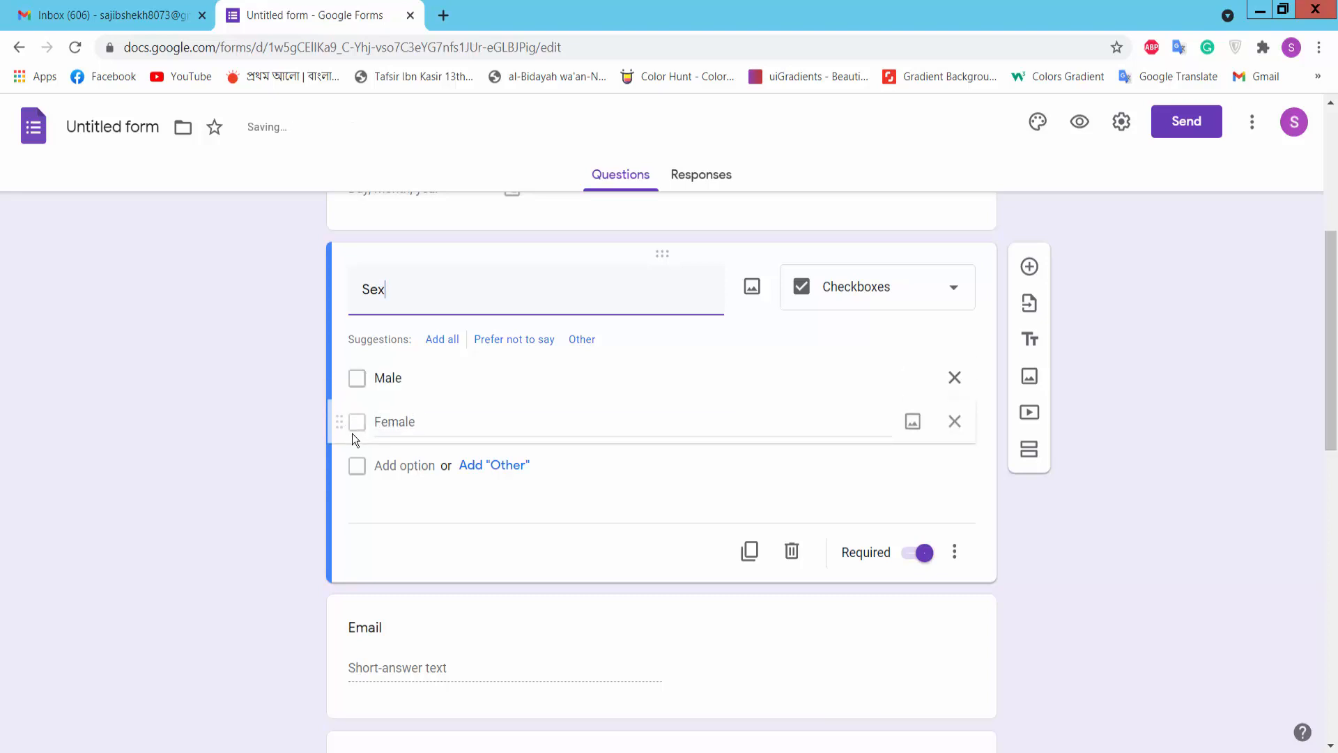
scroll(642, 500, "up", 3)
scroll(641, 499, "up", 3)
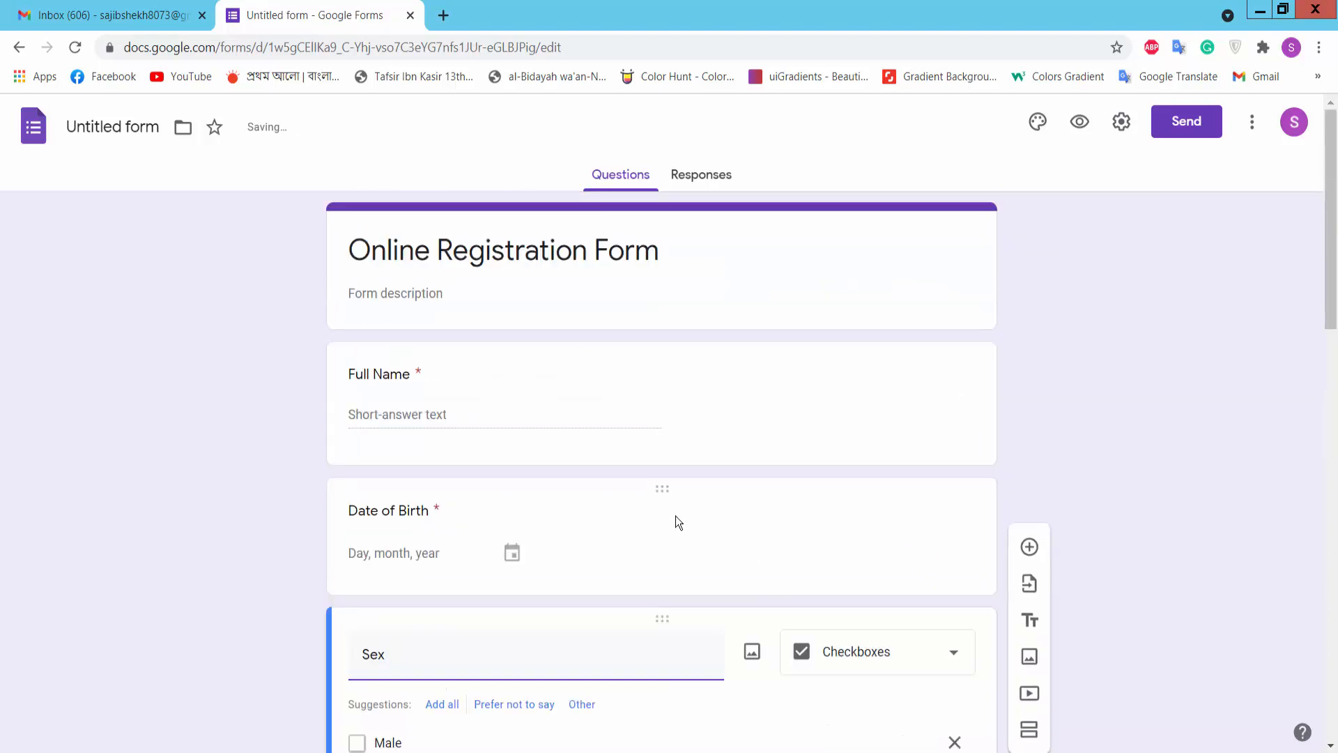
- Set the form's header image to the Work and School theme picture of a runner's legs in tall grass
left_click(1038, 124)
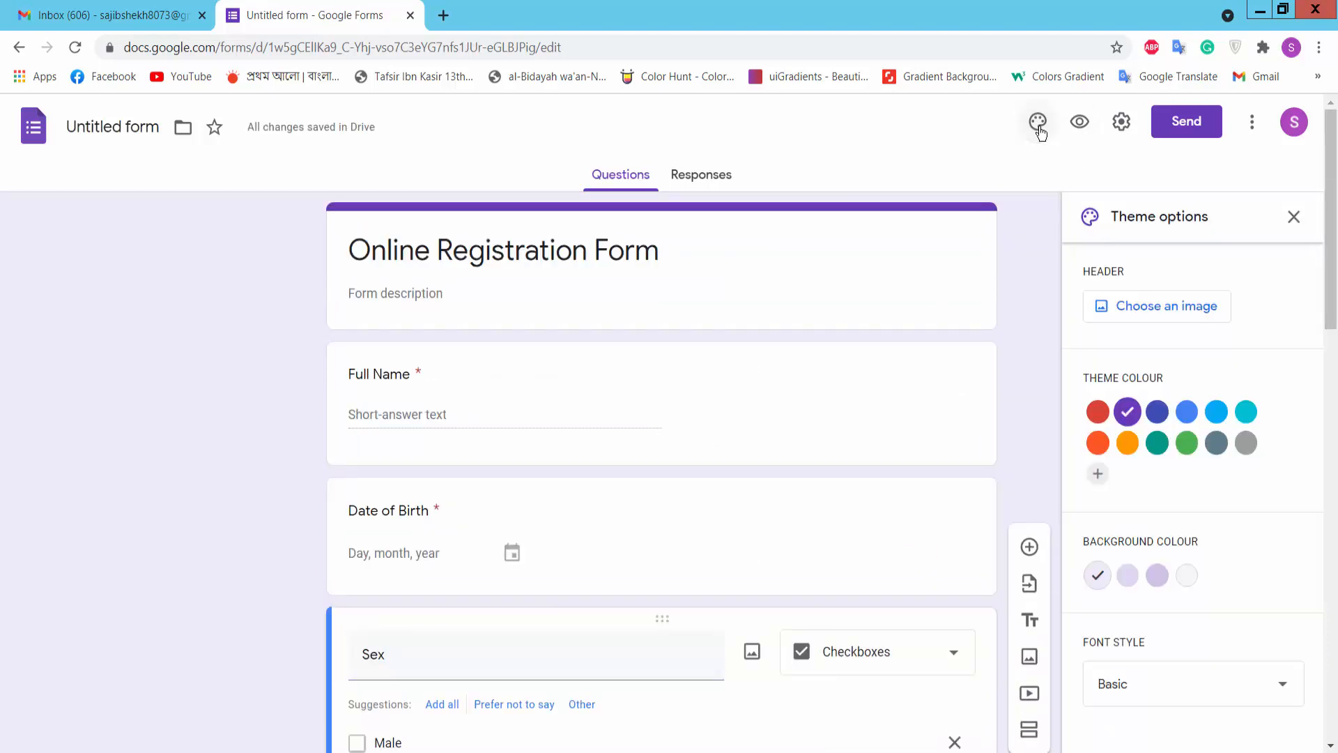
left_click(1174, 313)
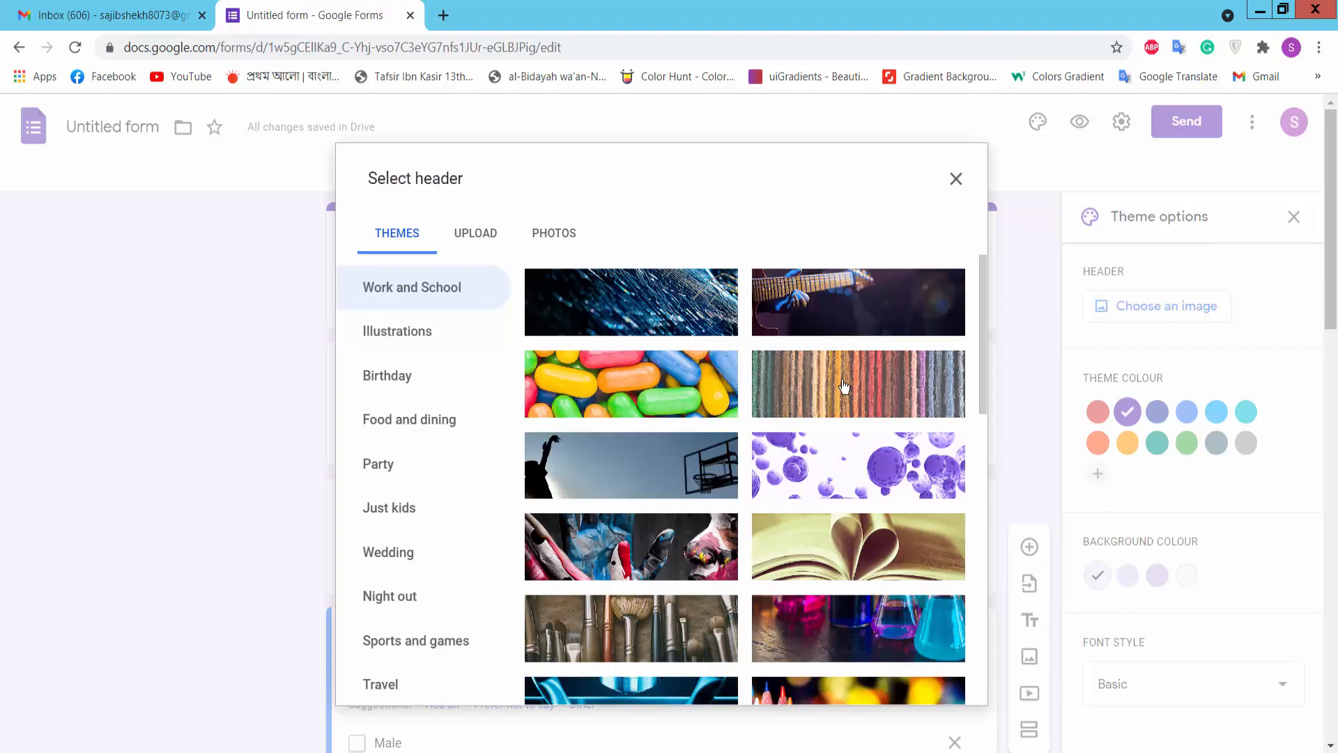
scroll(836, 385, "down", 8)
scroll(830, 392, "down", 4)
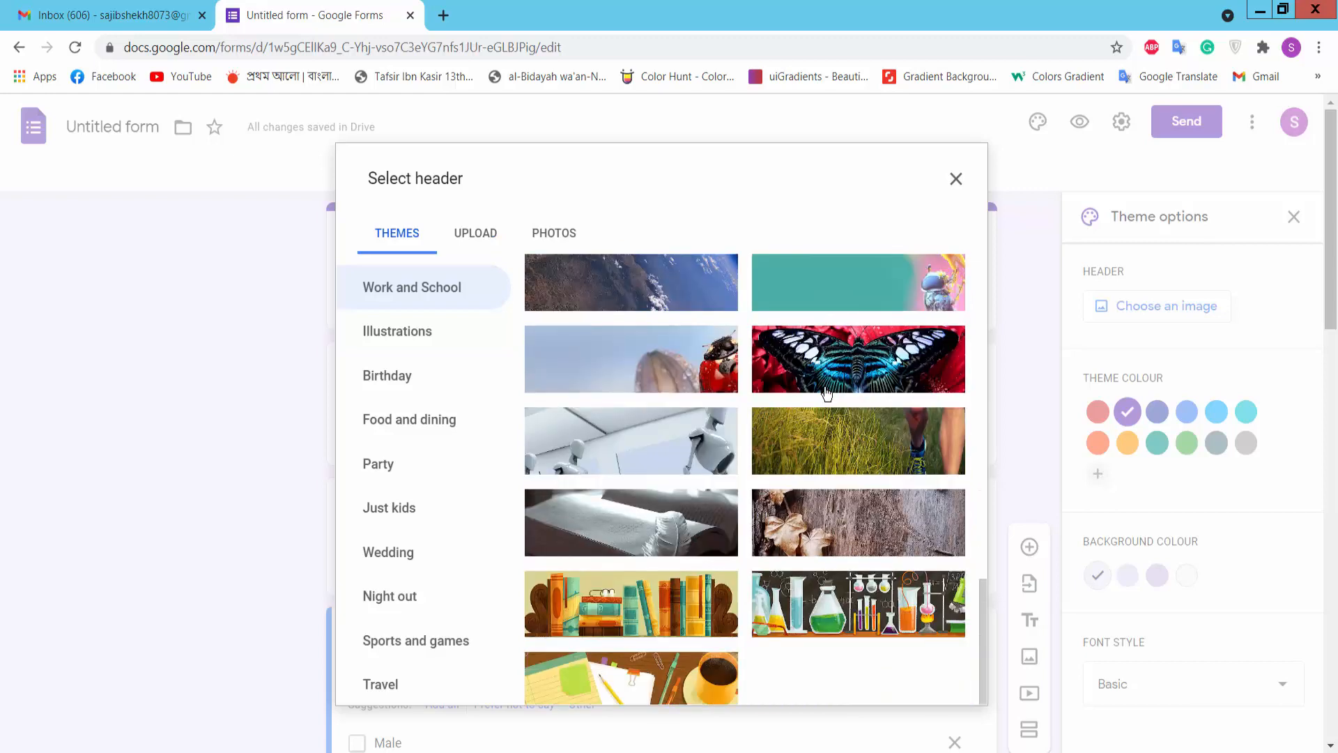
left_click(854, 447)
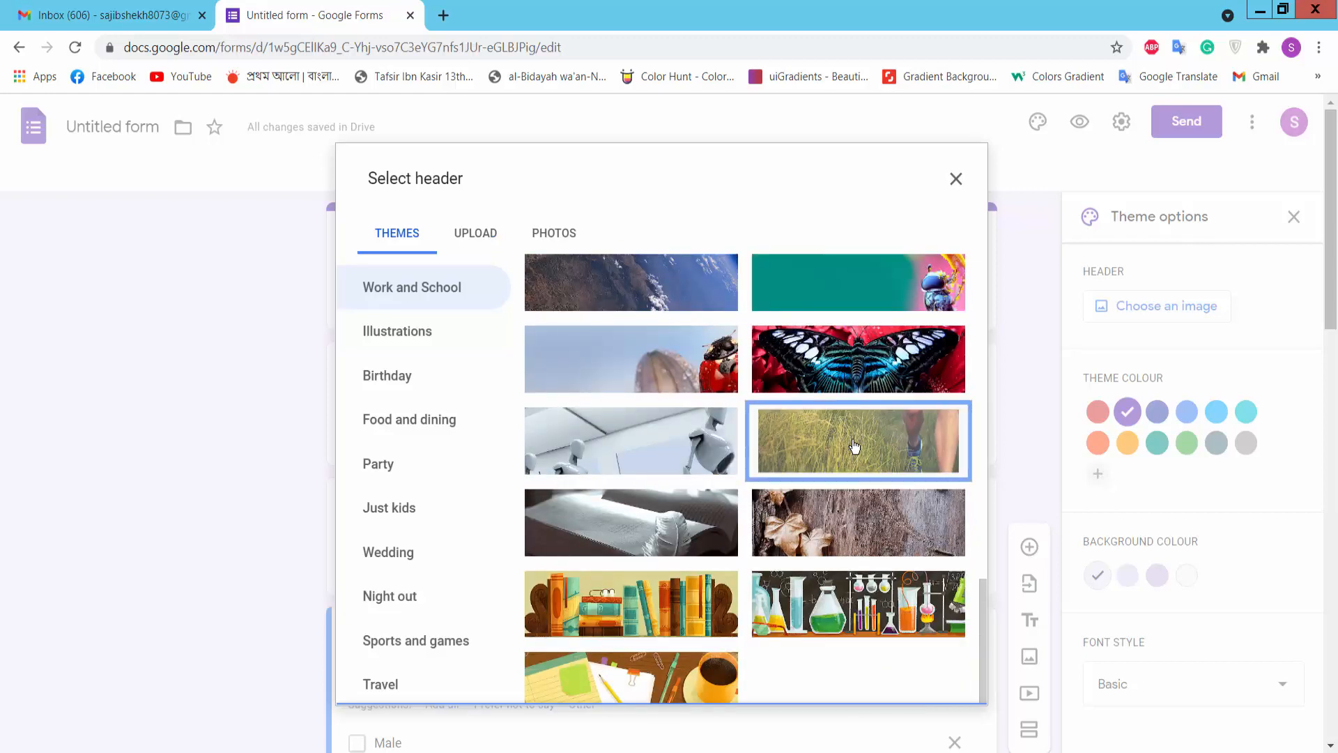
left_click(952, 685)
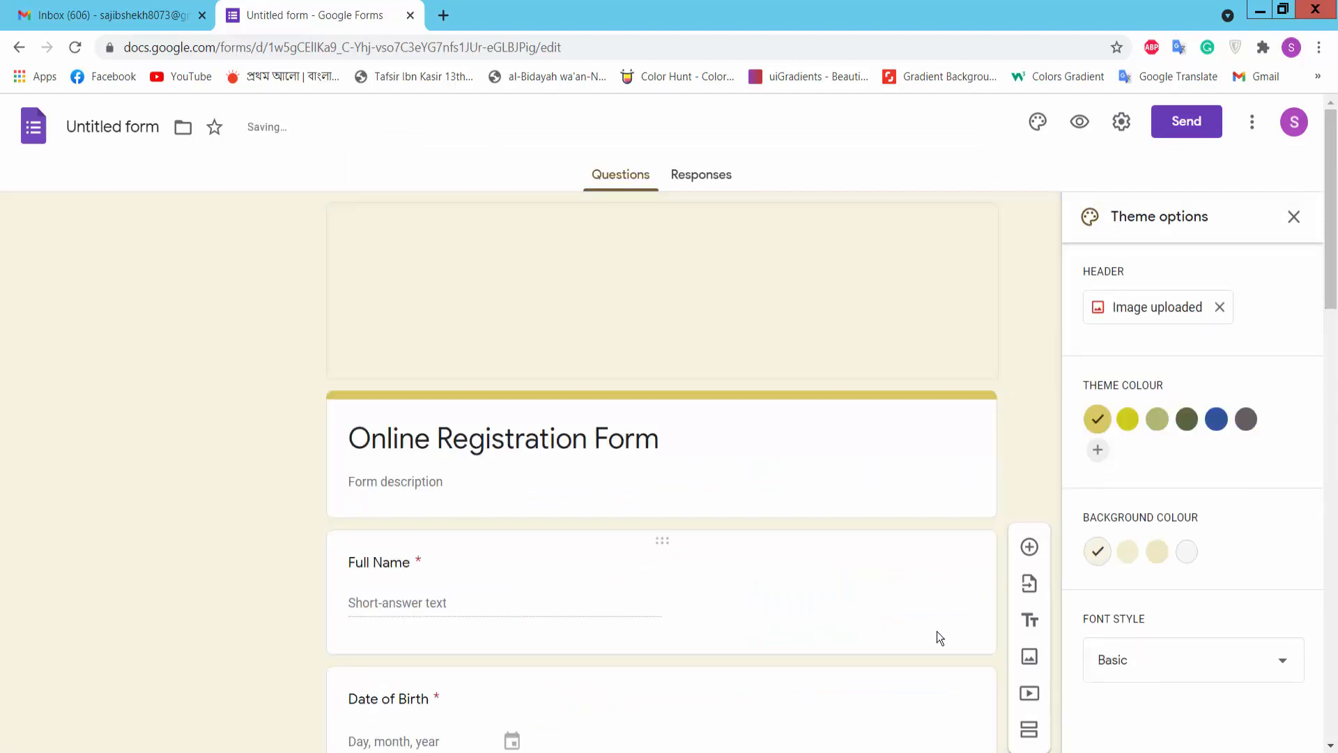
- Look over the restyled questions in the editor and open a preview of the form
scroll(783, 300, "down", 15)
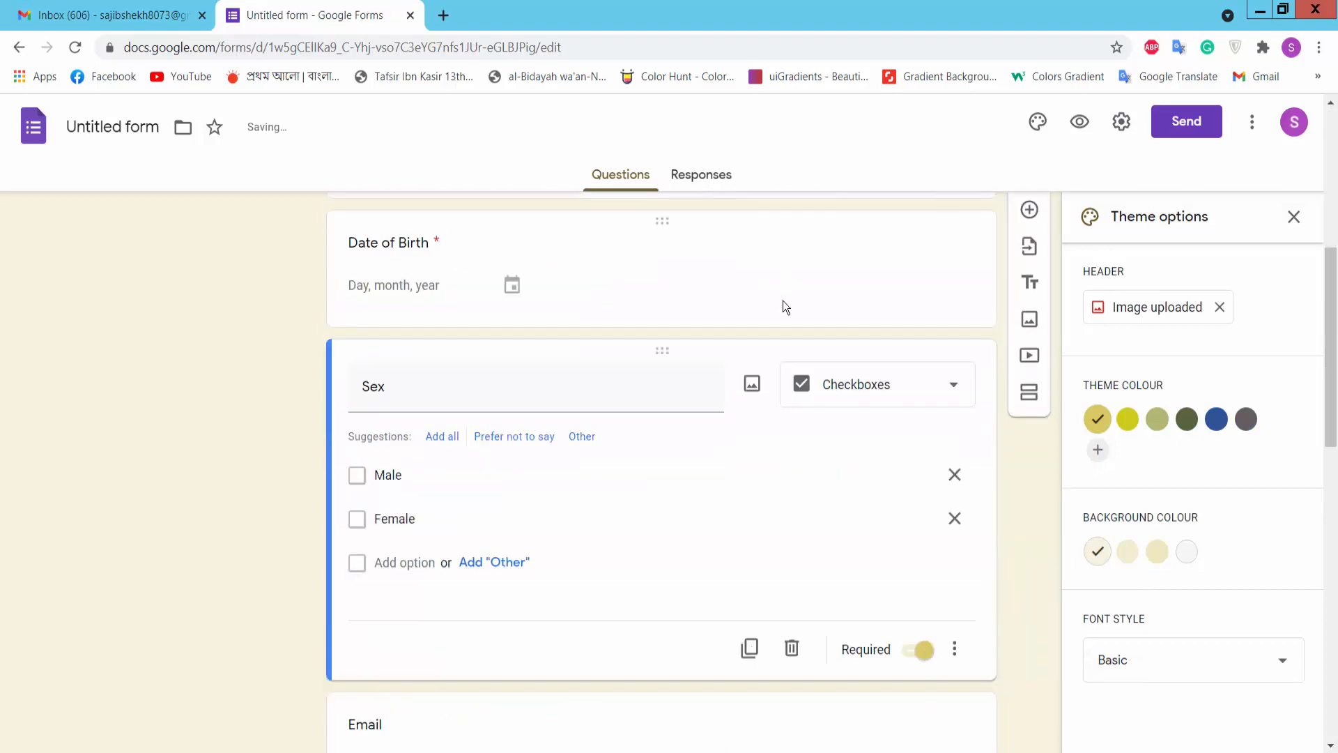
scroll(771, 445, "up", 15)
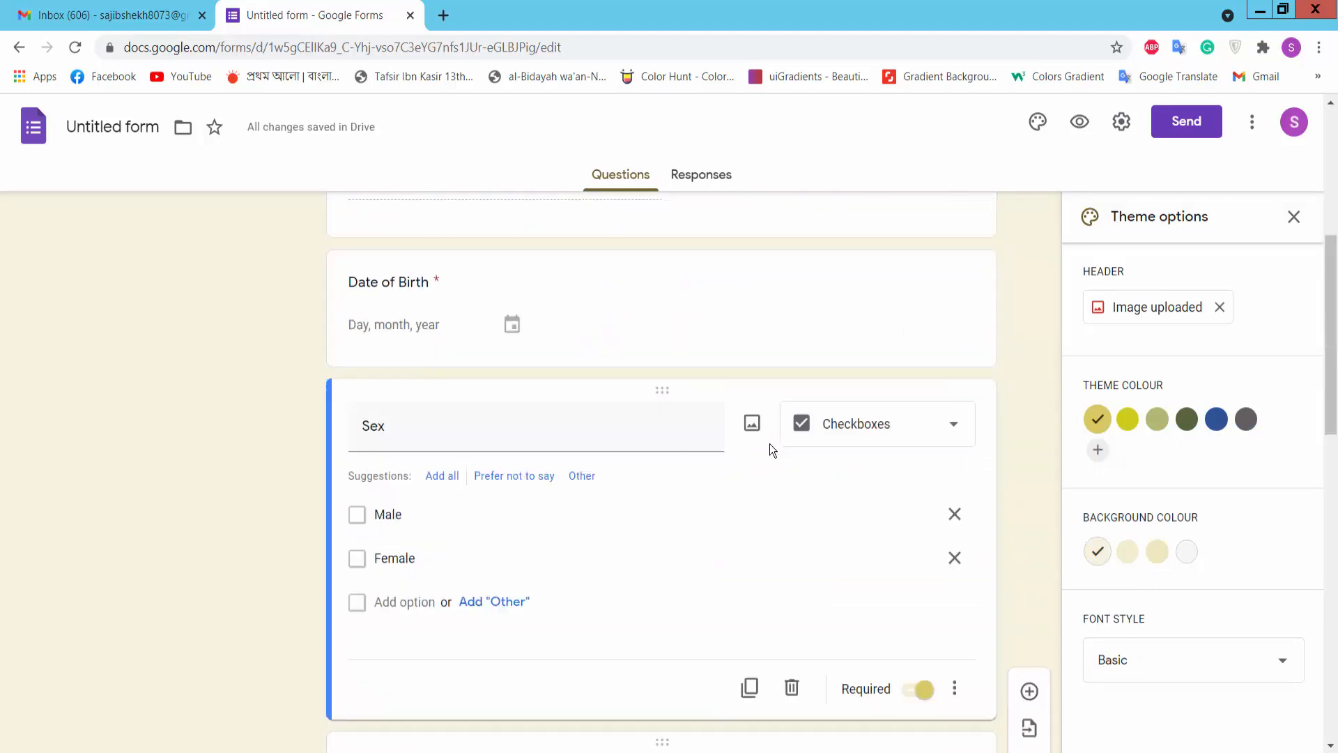
left_click(1079, 126)
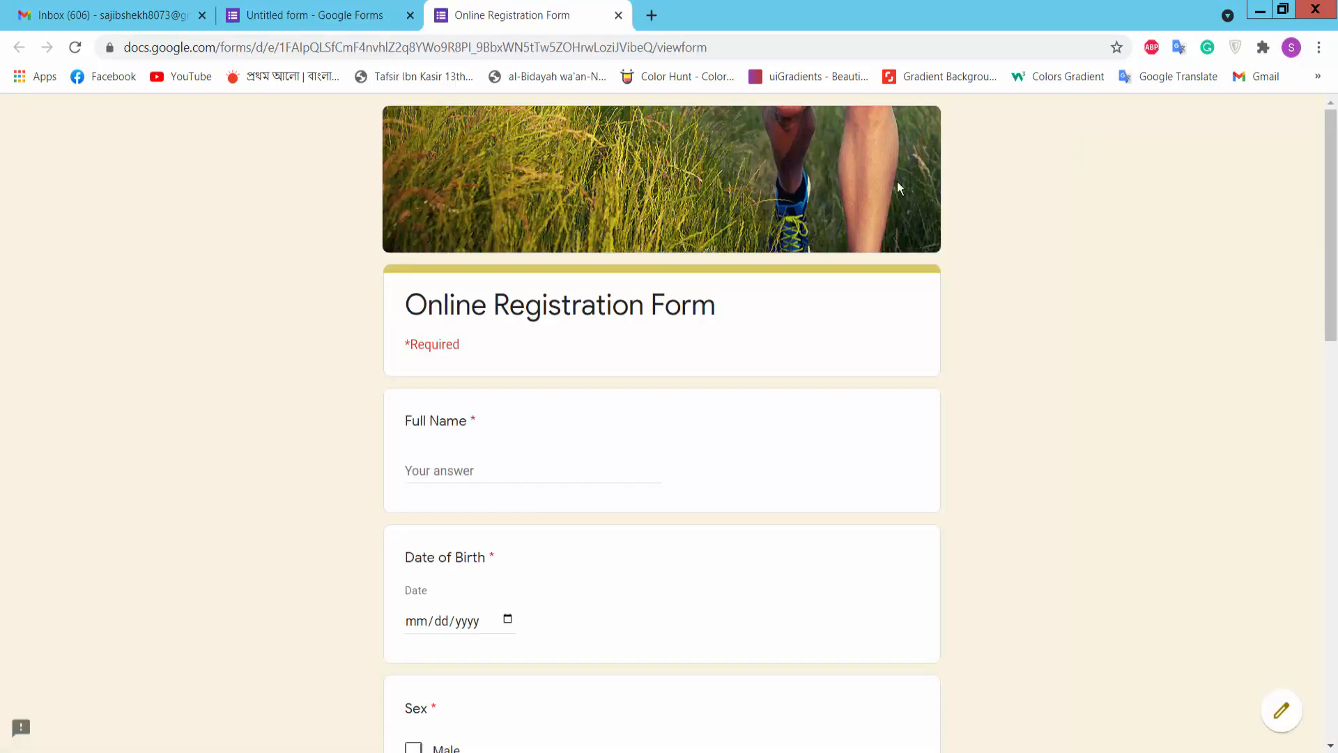
- Look through the form preview and try out the Full Name answer field and the Date of Birth calendar
scroll(687, 270, "down", 10)
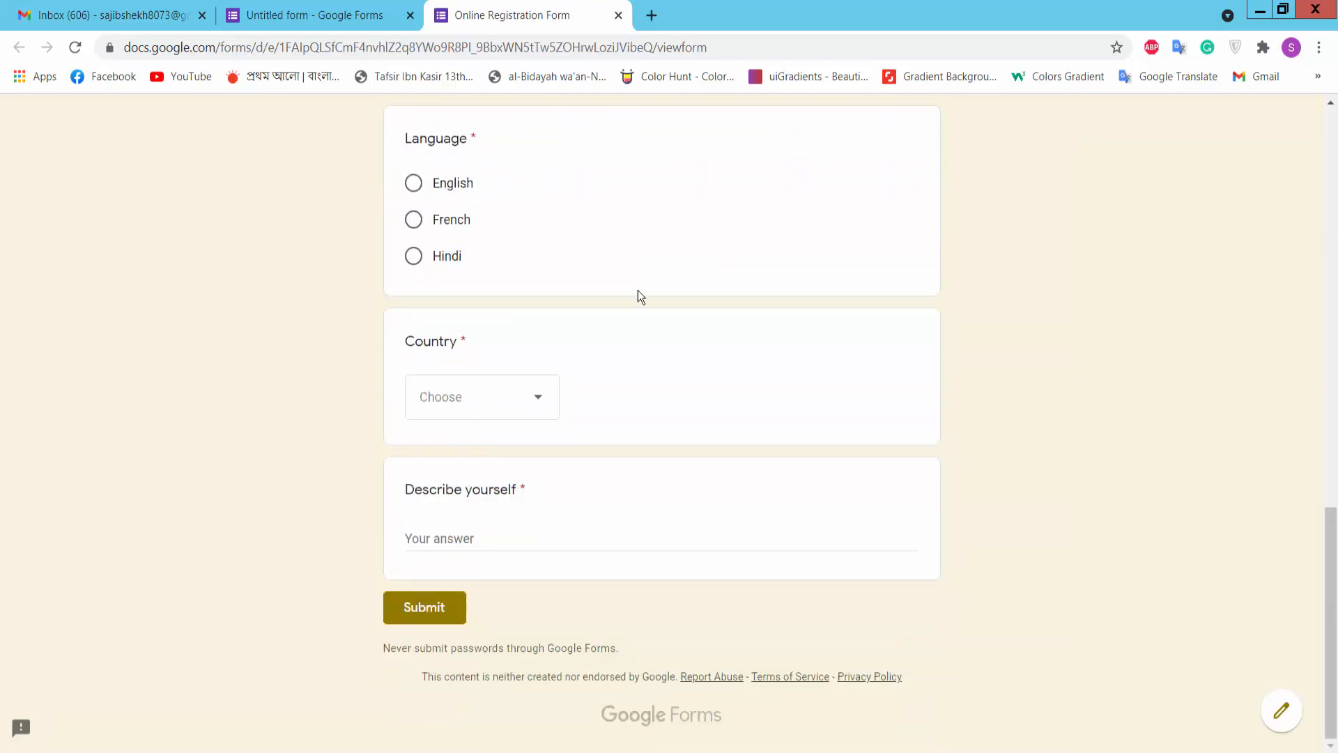
scroll(645, 529, "up", 10)
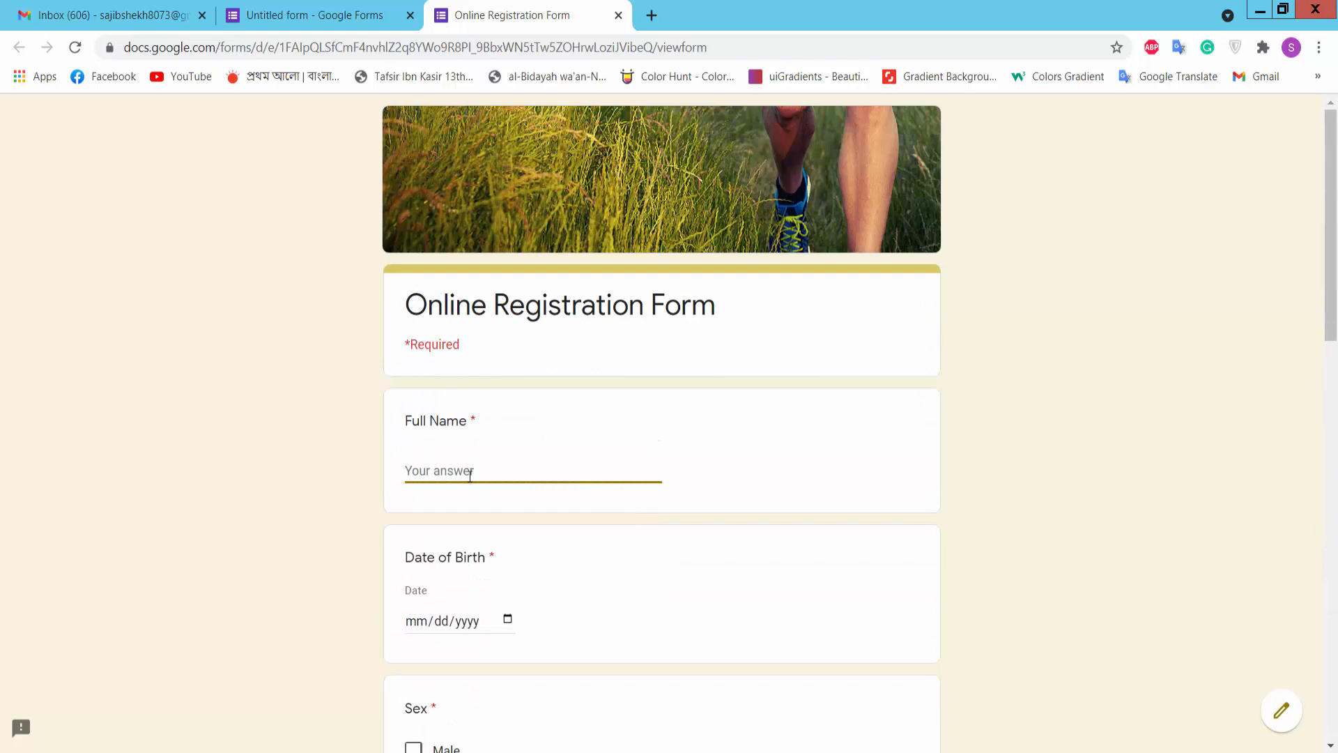
scroll(546, 434, "down", 4)
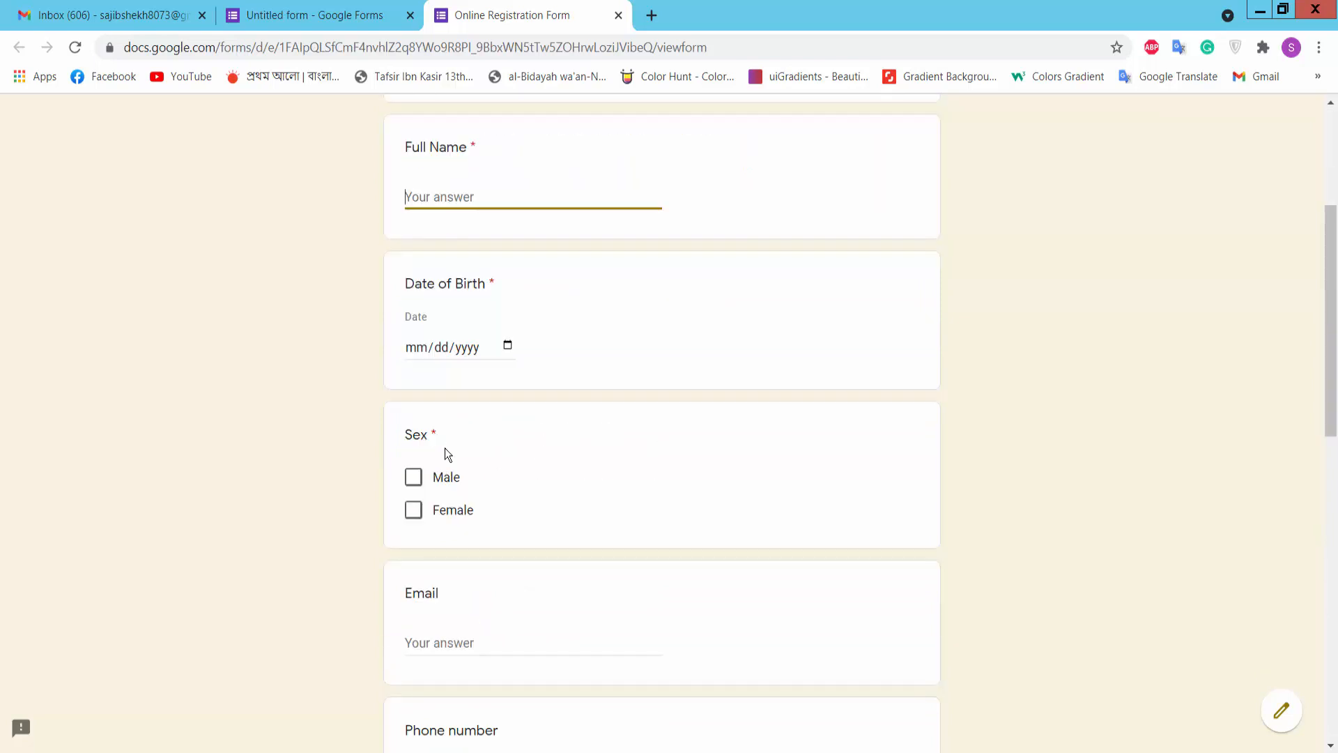
left_click(461, 307)
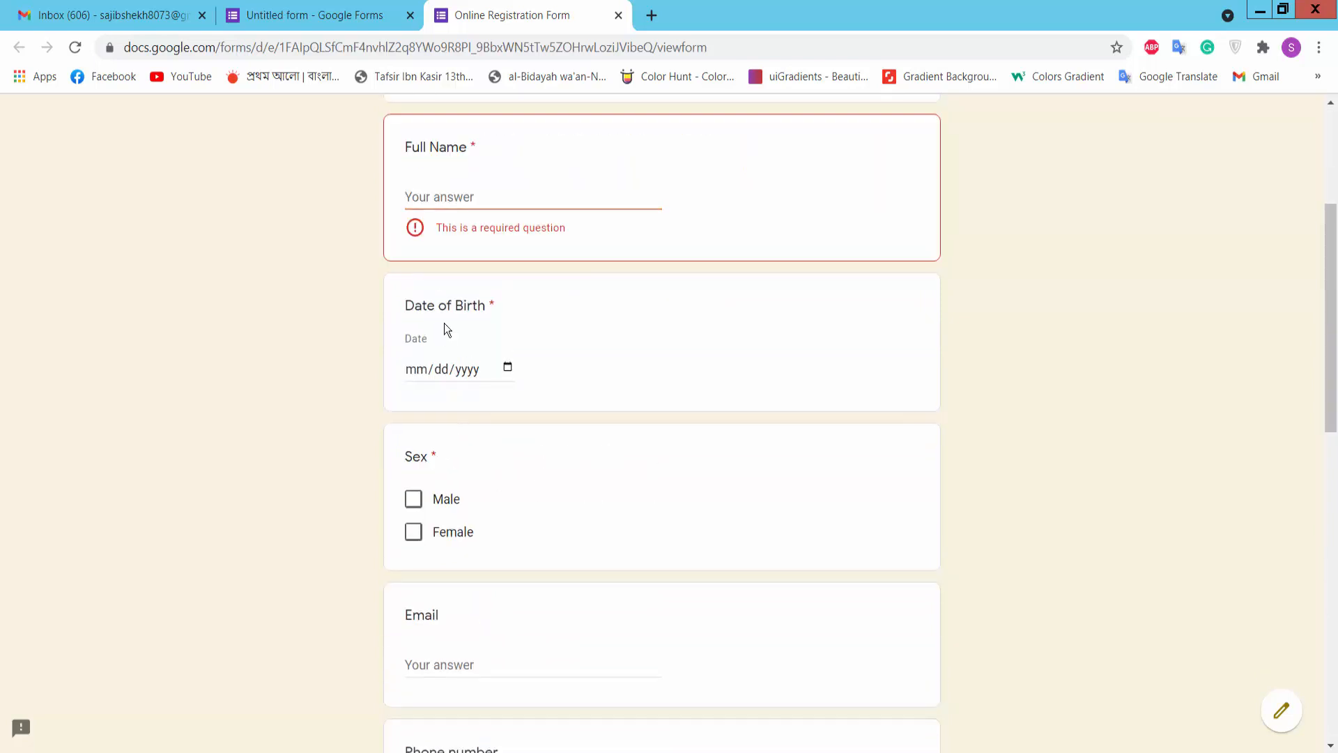
left_click(507, 367)
left_click(508, 368)
left_click(507, 367)
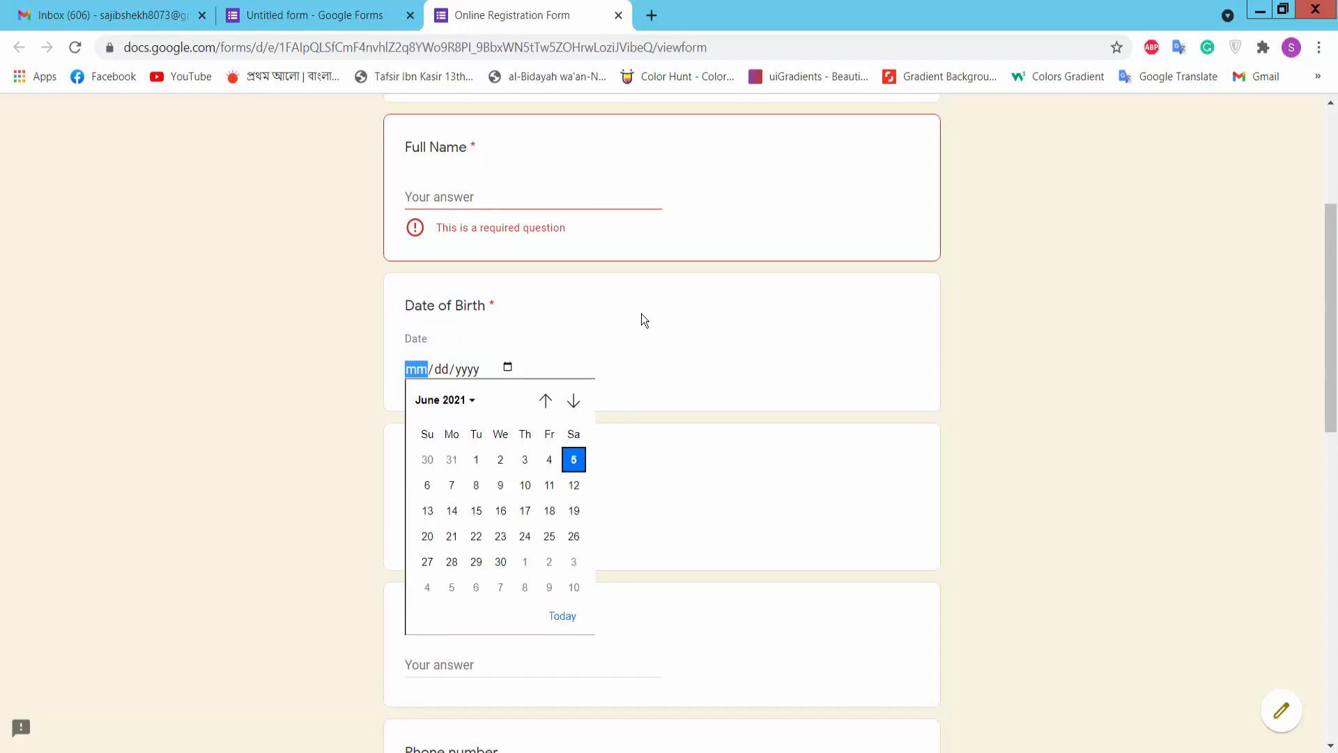
left_click(641, 320)
- Try the Male and Female checkboxes of the Sex question and leave both cleared
scroll(568, 350, "down", 4)
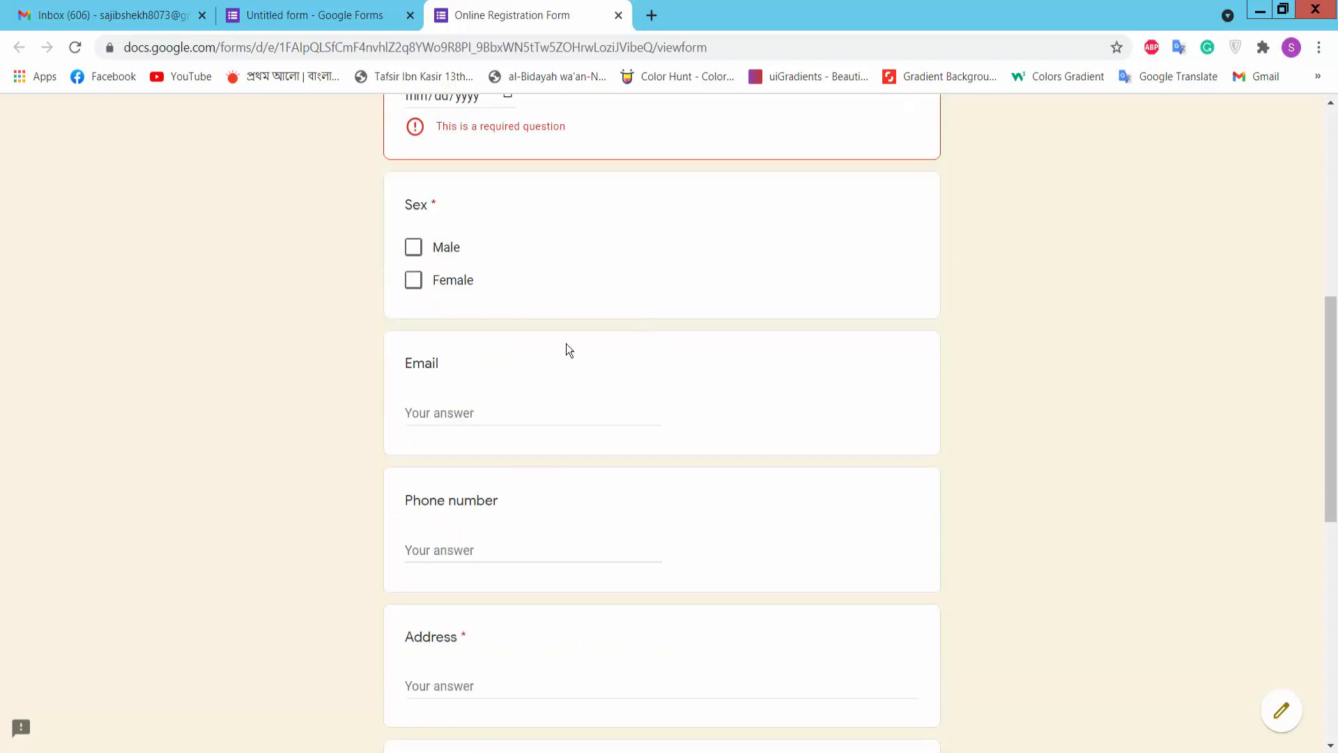
left_click(414, 248)
left_click(414, 282)
left_click(415, 252)
left_click(416, 278)
- Try out the answer fields of the Email, Phone number and Address questions without entering anything
scroll(537, 342, "down", 3)
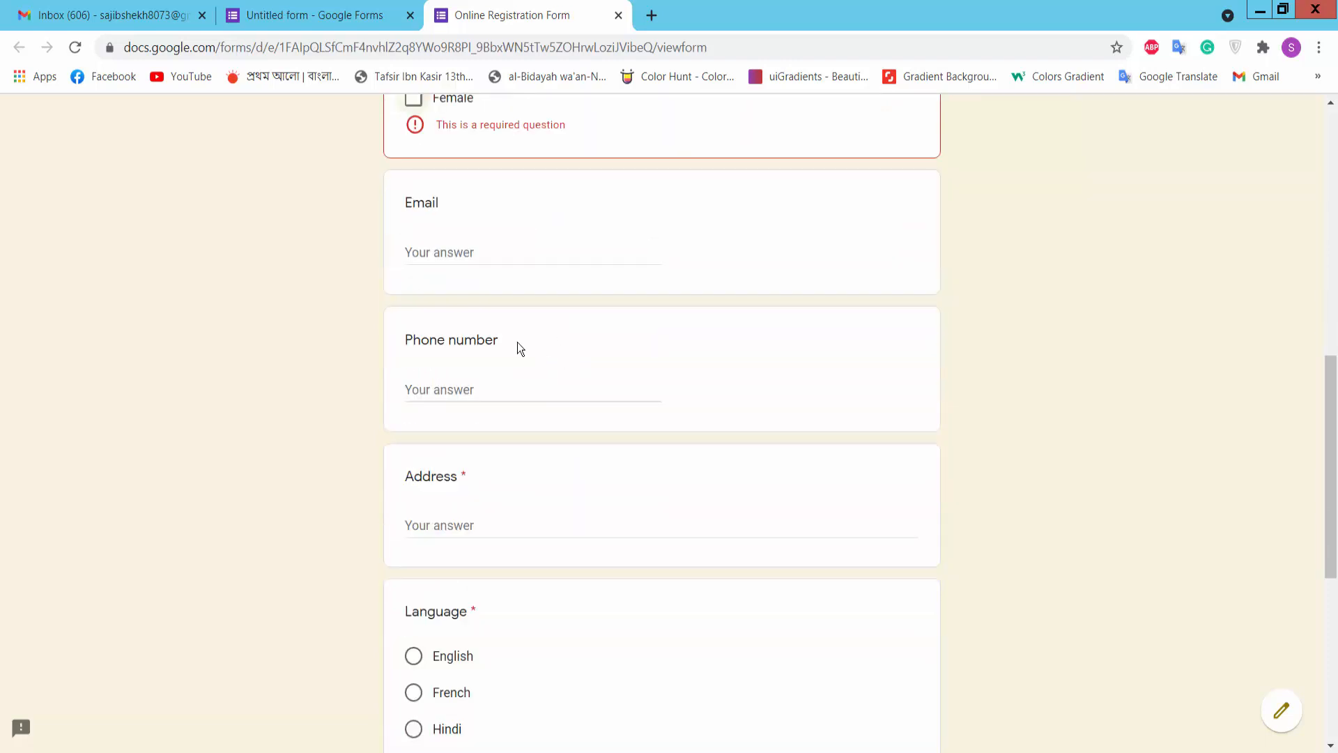
left_click(459, 257)
left_click(465, 391)
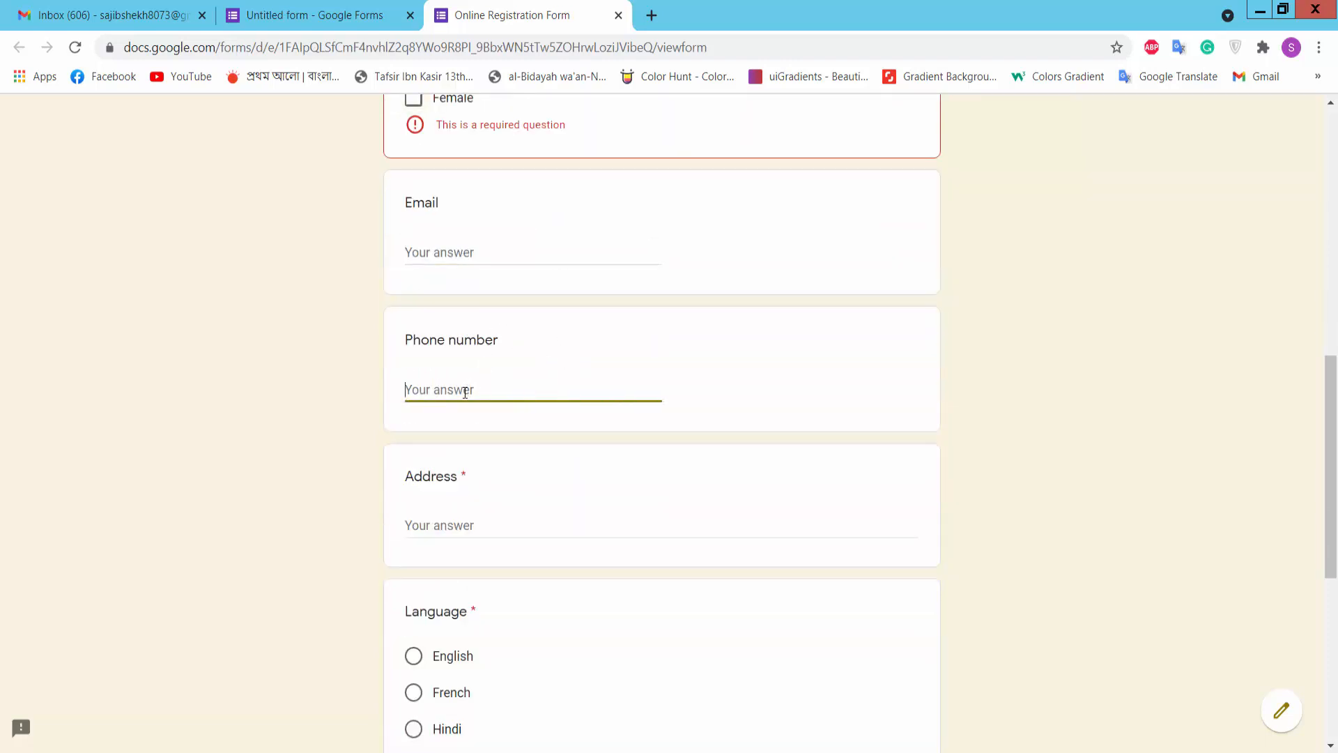
scroll(631, 399, "down", 3)
left_click(452, 345)
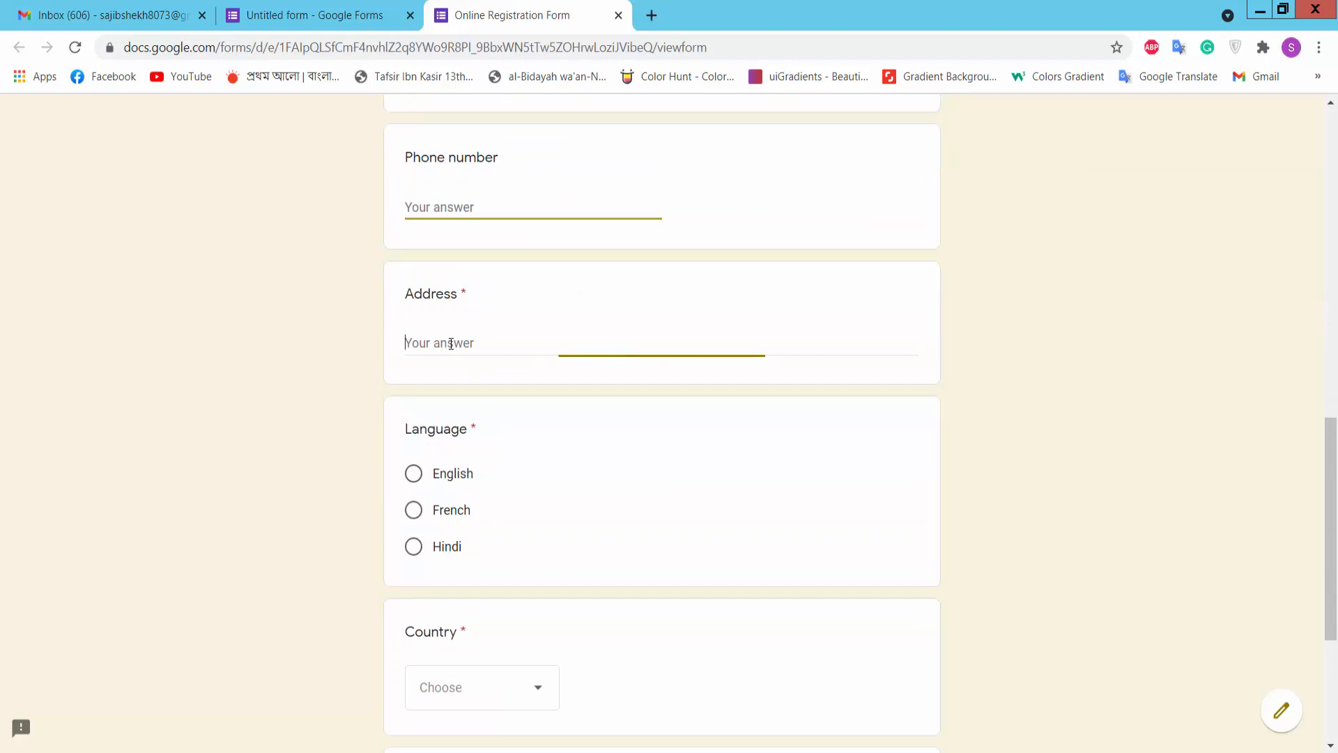
- Try the radio options of the Language question and leave English selected
scroll(481, 363, "down", 3)
left_click(416, 292)
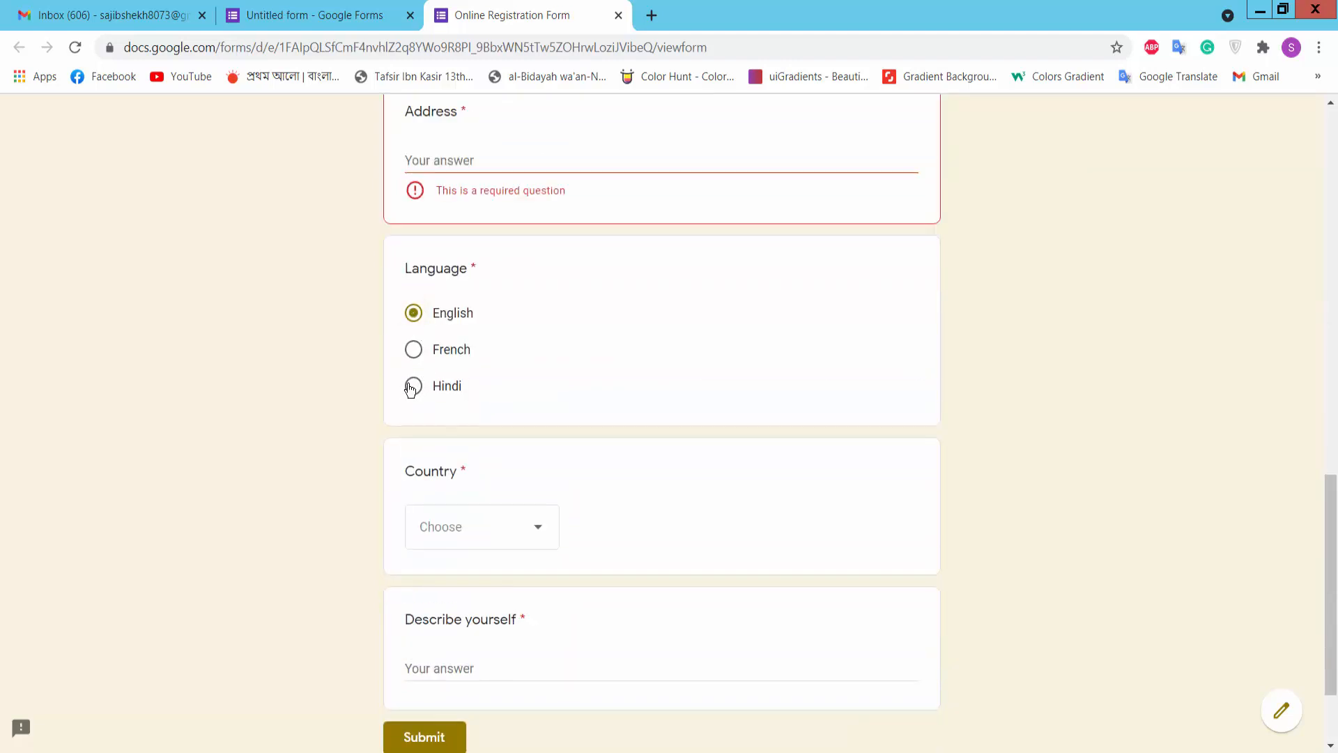
left_click(412, 386)
left_click(416, 317)
- Try the choices of the Country question and leave Canada selected
scroll(557, 359, "down", 2)
left_click(537, 397)
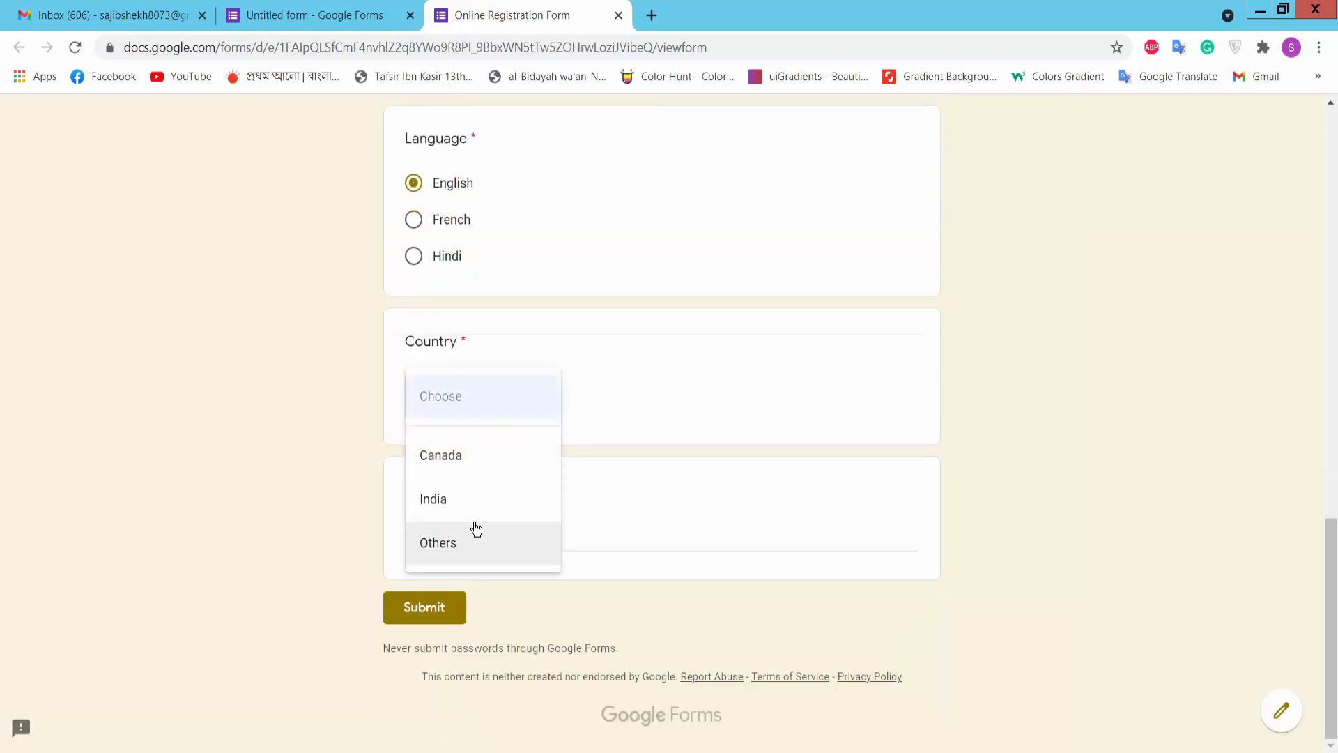
left_click(469, 503)
left_click(529, 400)
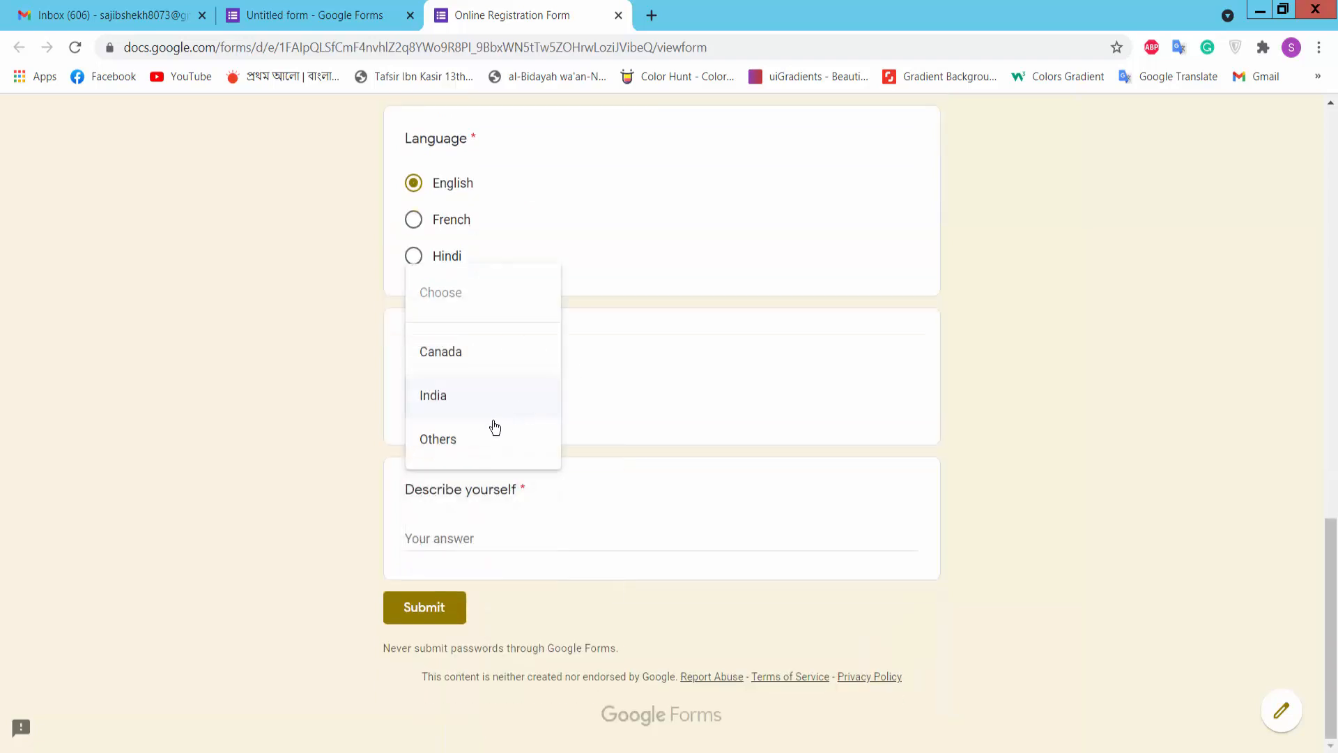
left_click(454, 353)
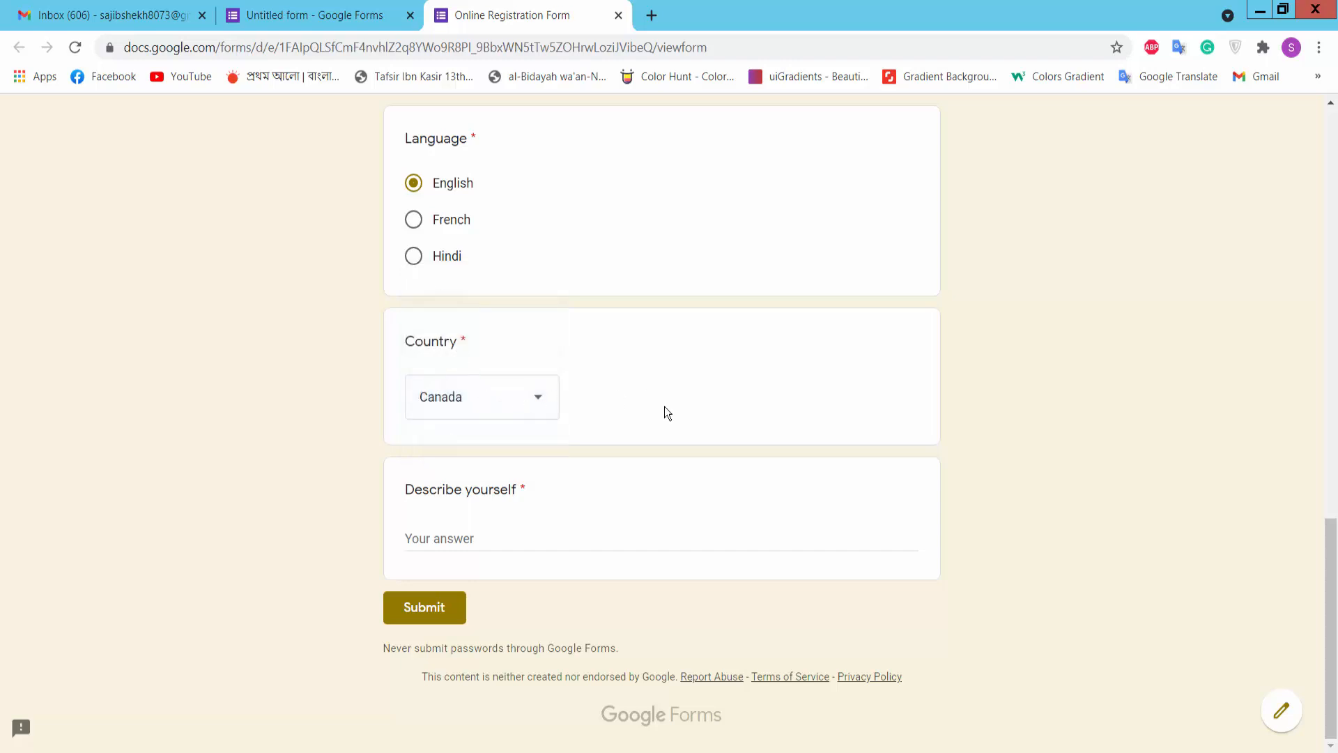
- Try the Describe yourself answer field, look over the whole form and try to submit it
left_click(483, 534)
scroll(660, 549, "up", 8)
scroll(660, 549, "up", 6)
scroll(661, 549, "down", 8)
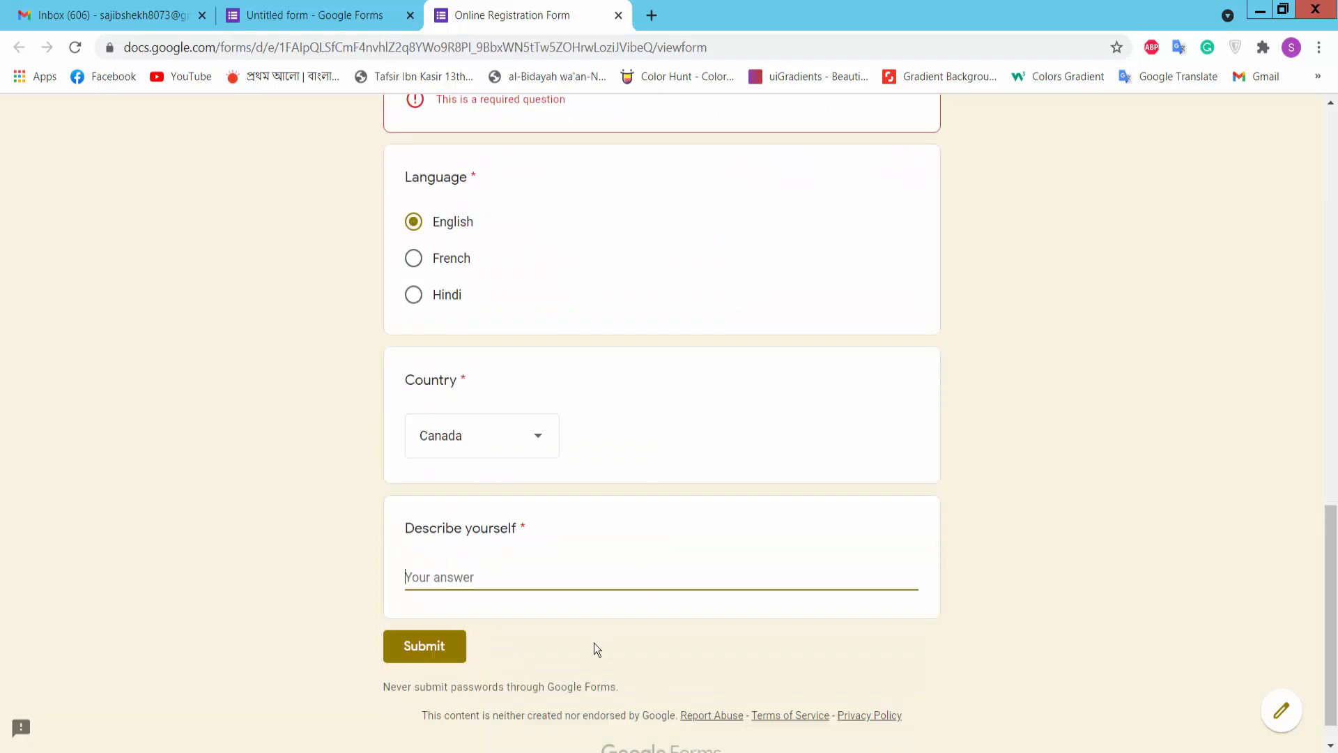
left_click(444, 605)
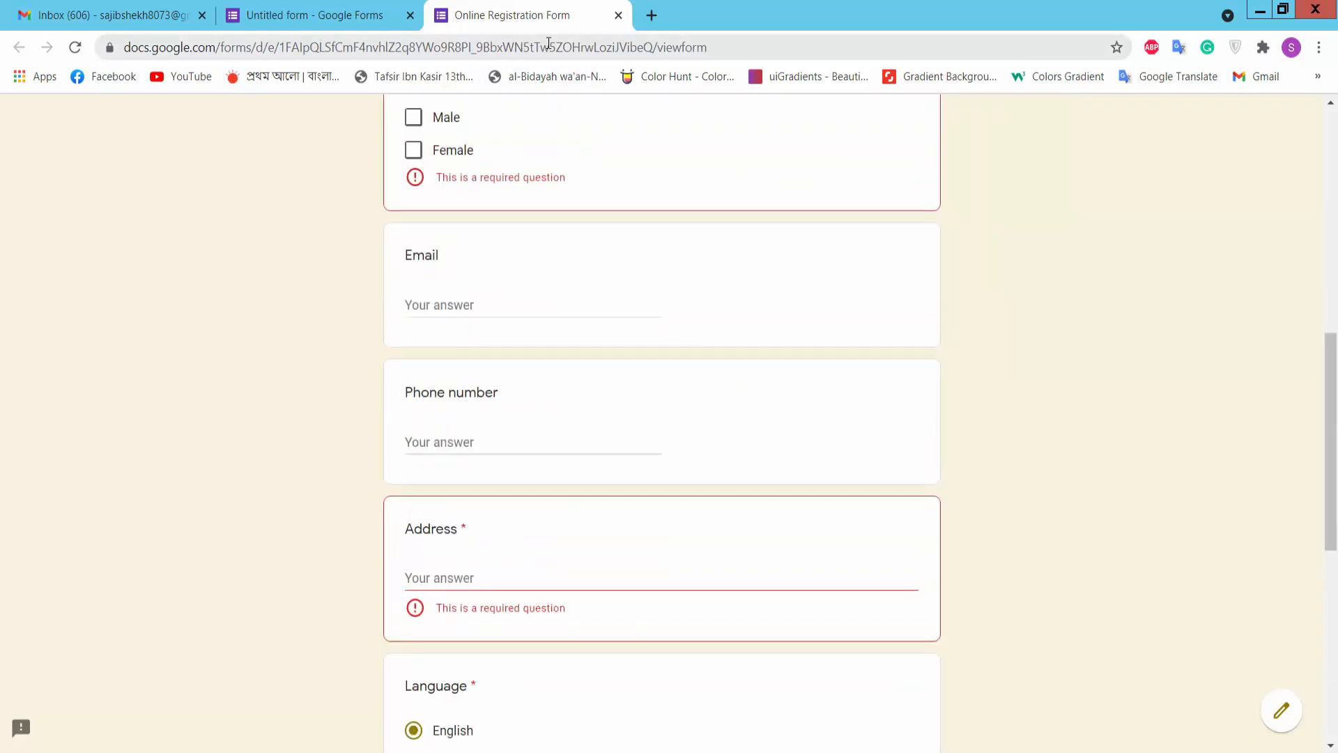
- Copy the form preview's web address and open it in a new browser tab
left_click(760, 56)
left_click(738, 46)
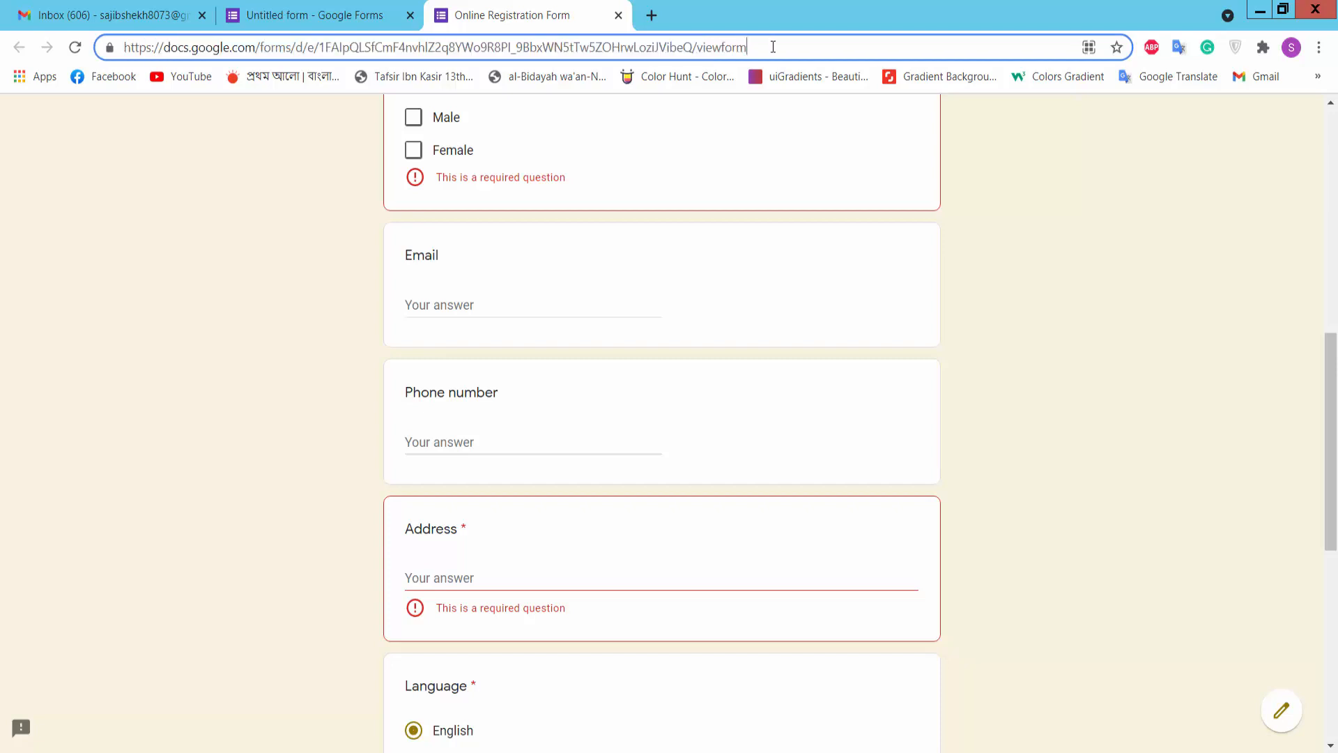
left_click_drag(747, 47, 111, 67)
key("ctrl+c")
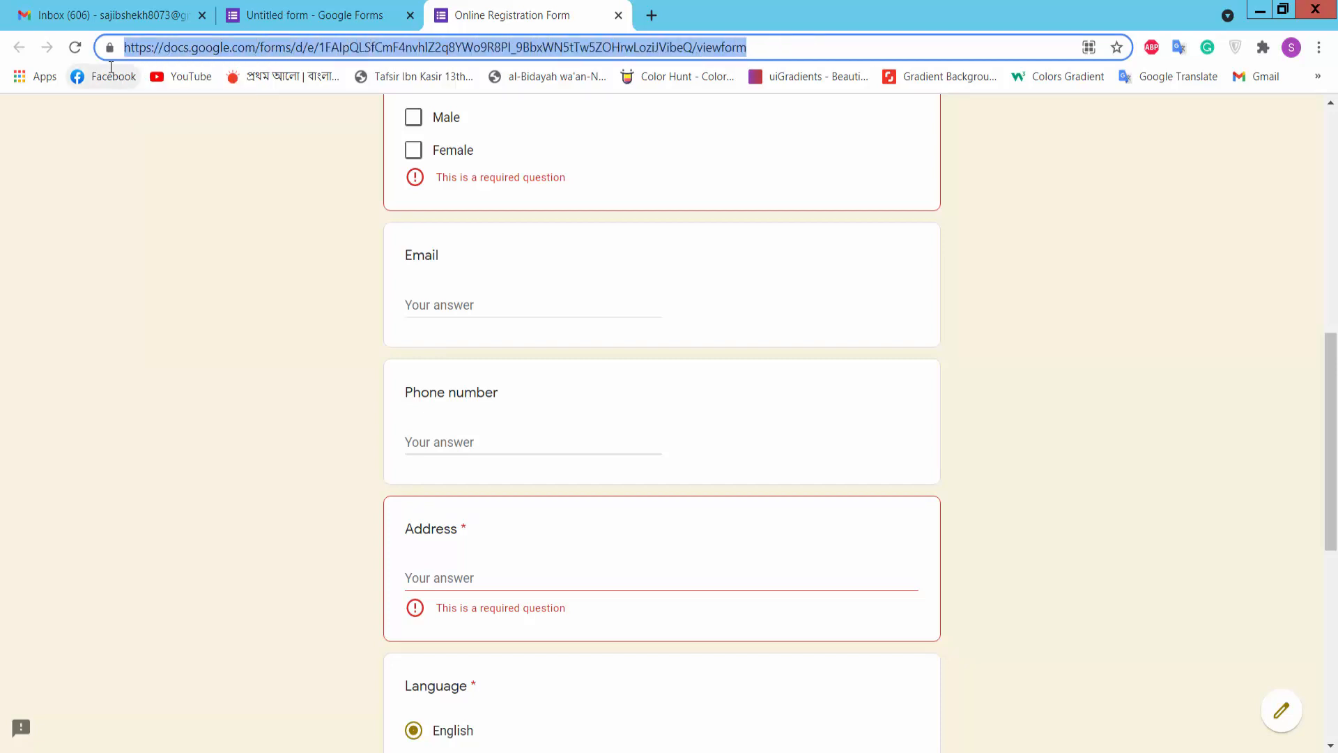
left_click(651, 16)
key("ctrl+v")
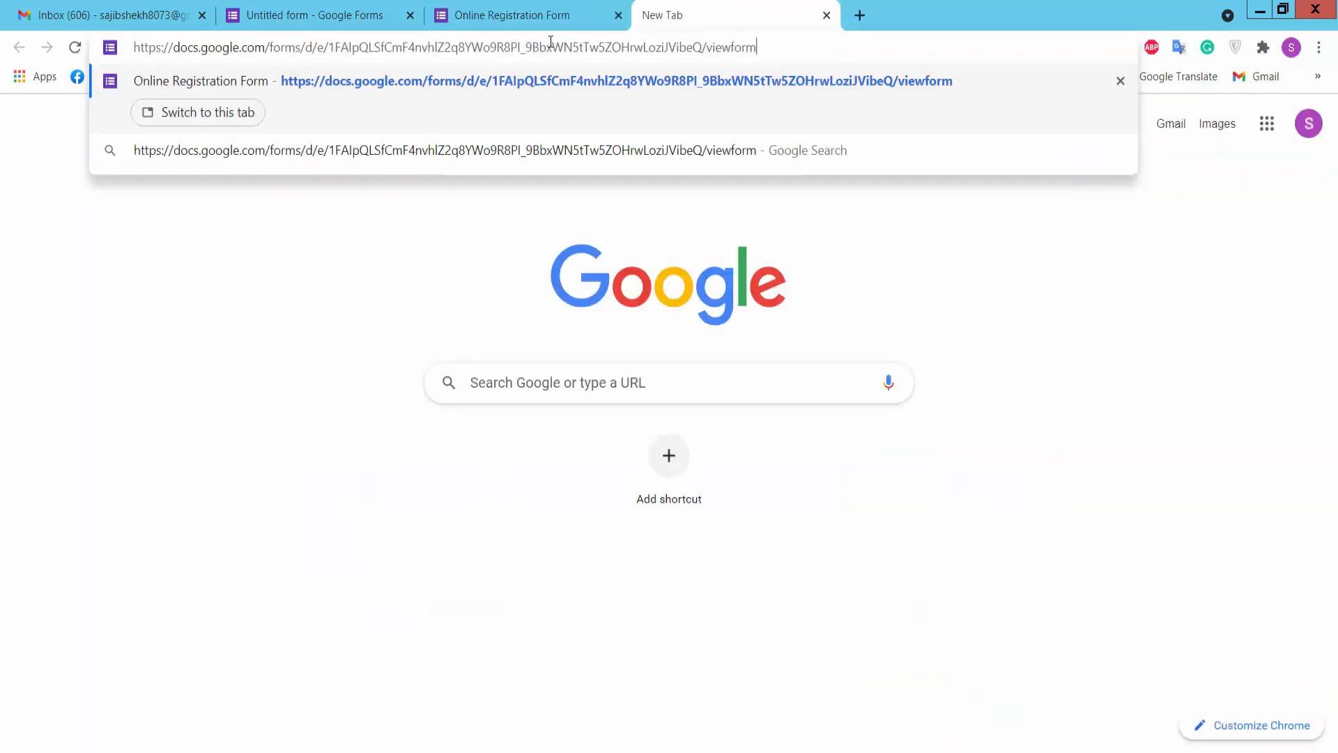
key("Return")
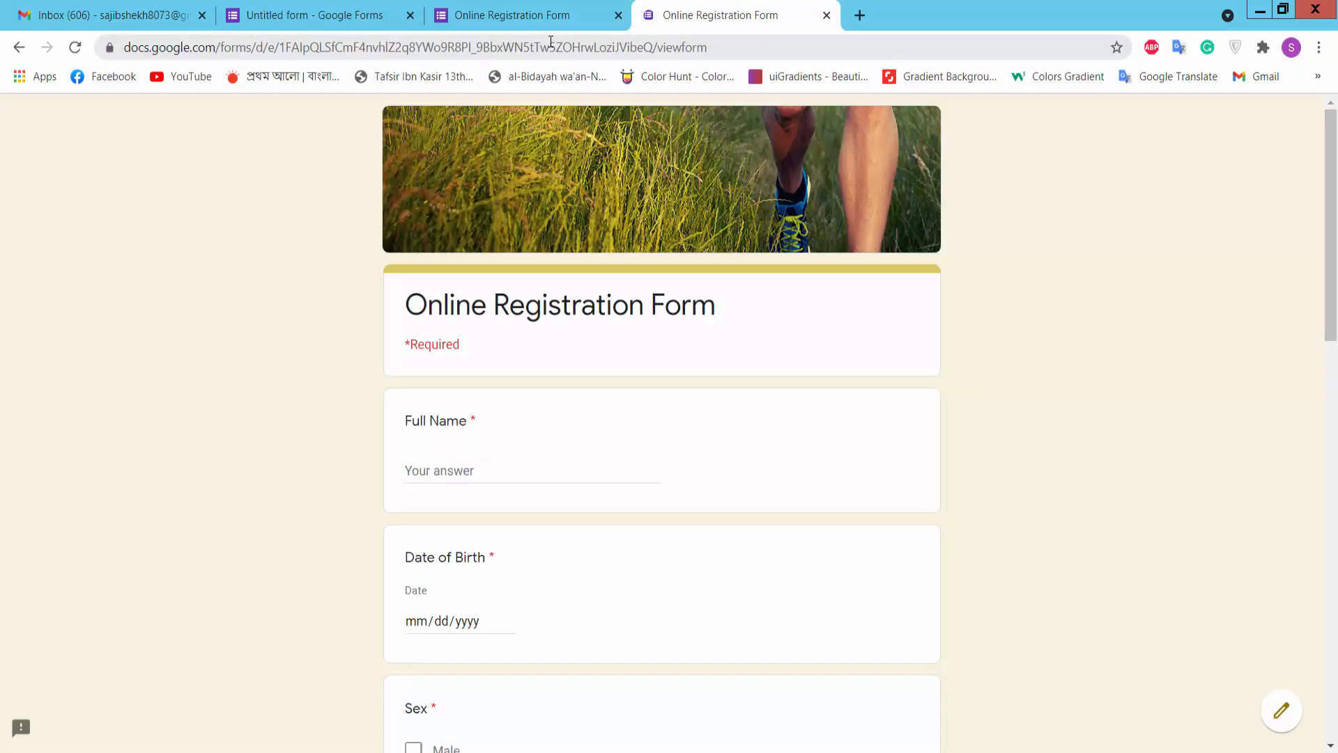
- Look over the form in the new tab, return to the original preview tab and examine all its questions again
scroll(612, 376, "down", 14)
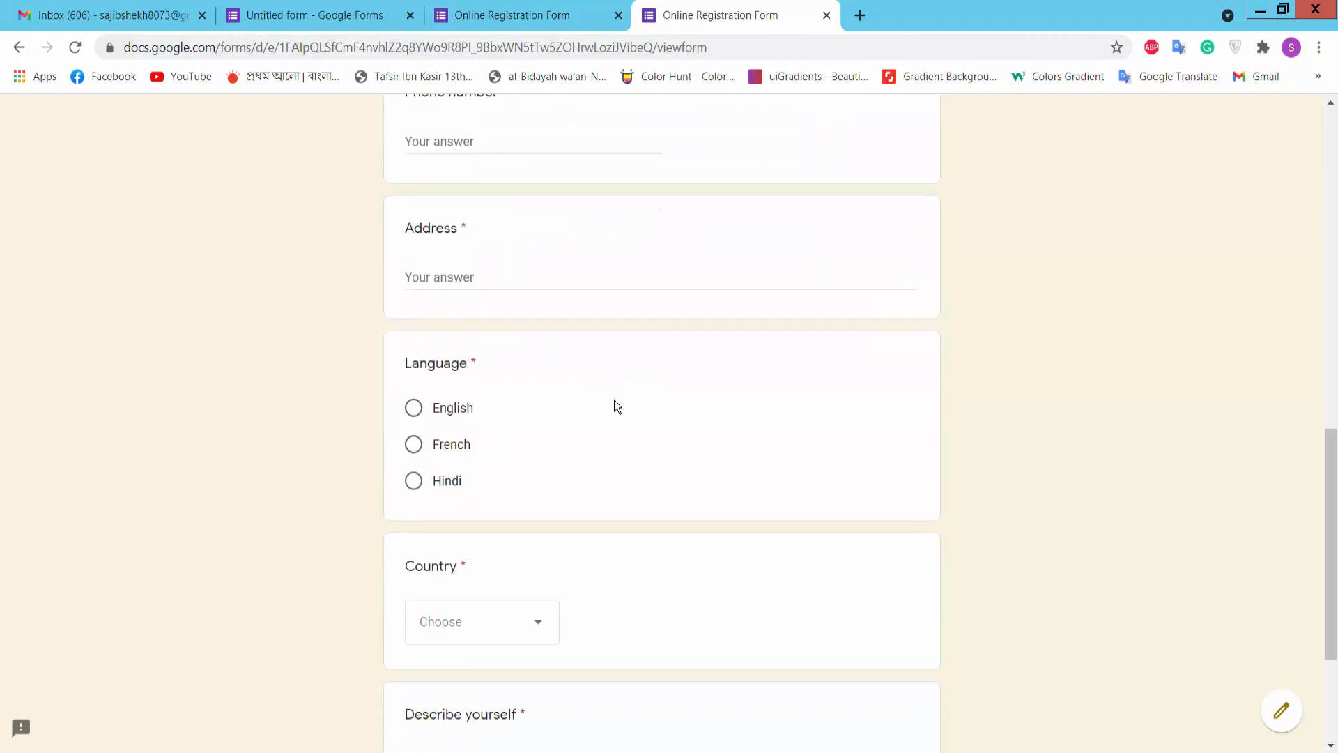
scroll(587, 492, "up", 14)
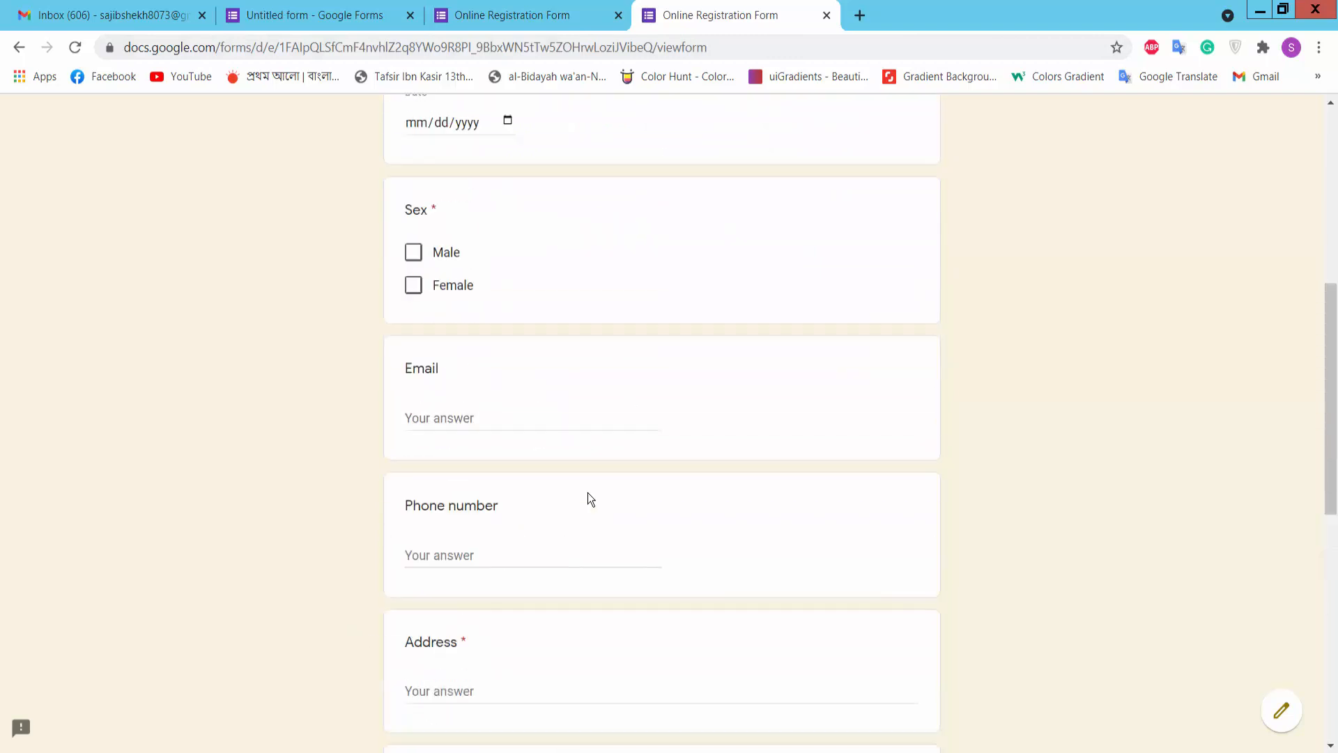
left_click(537, 12)
key("ctrl+minus")
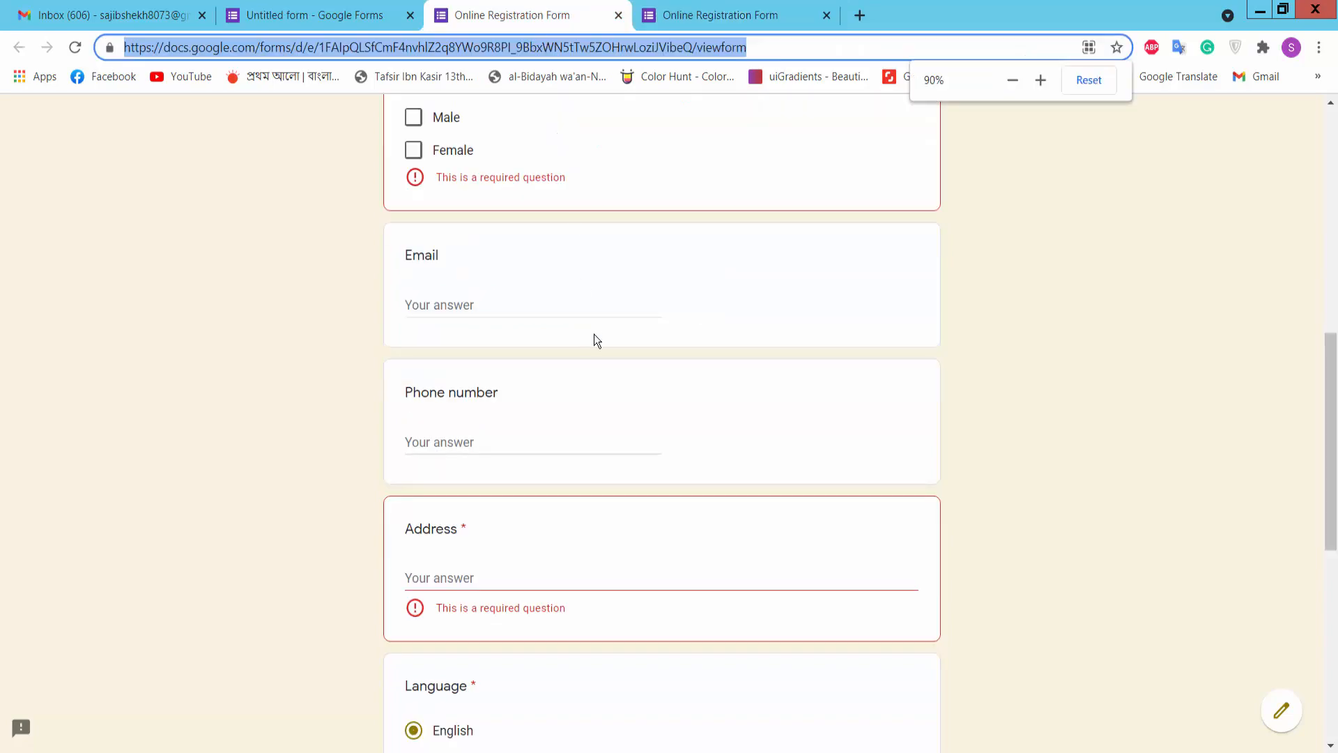
scroll(594, 337, "up", 8)
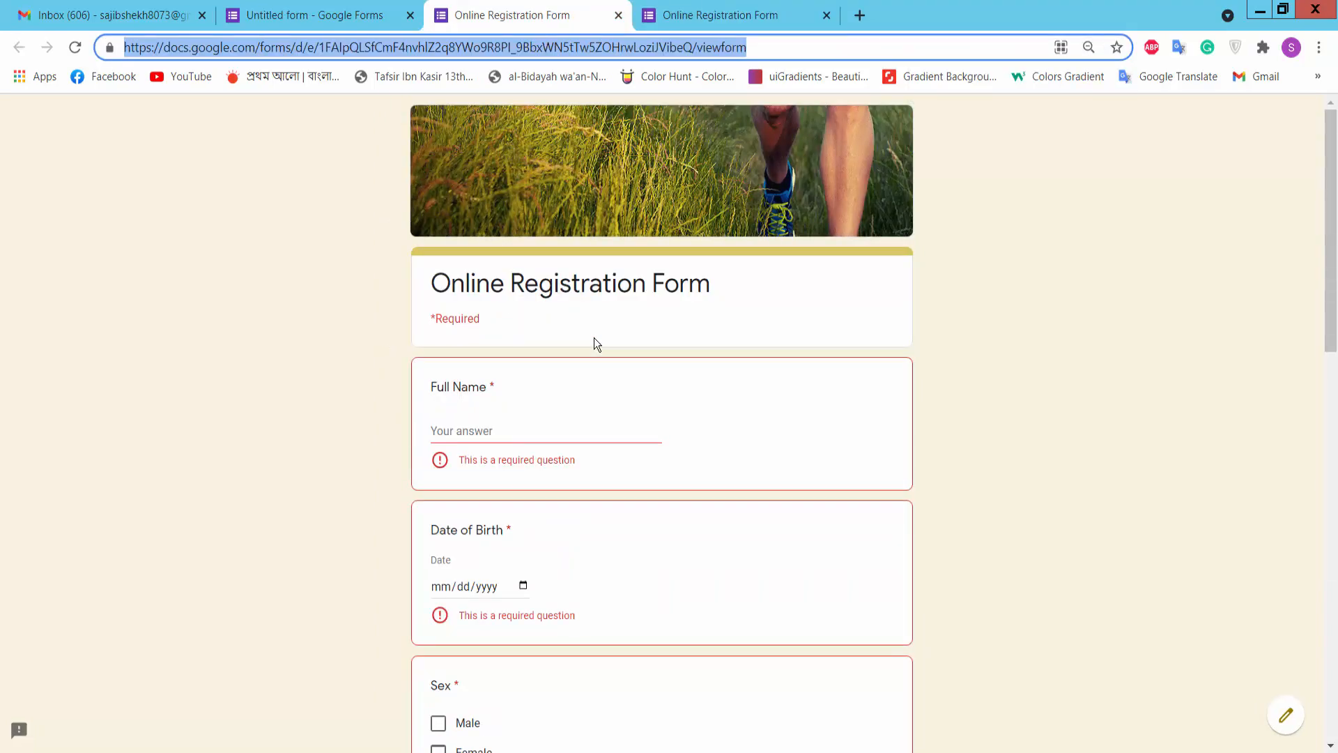
key("ctrl+plus")
scroll(592, 336, "down", 15)
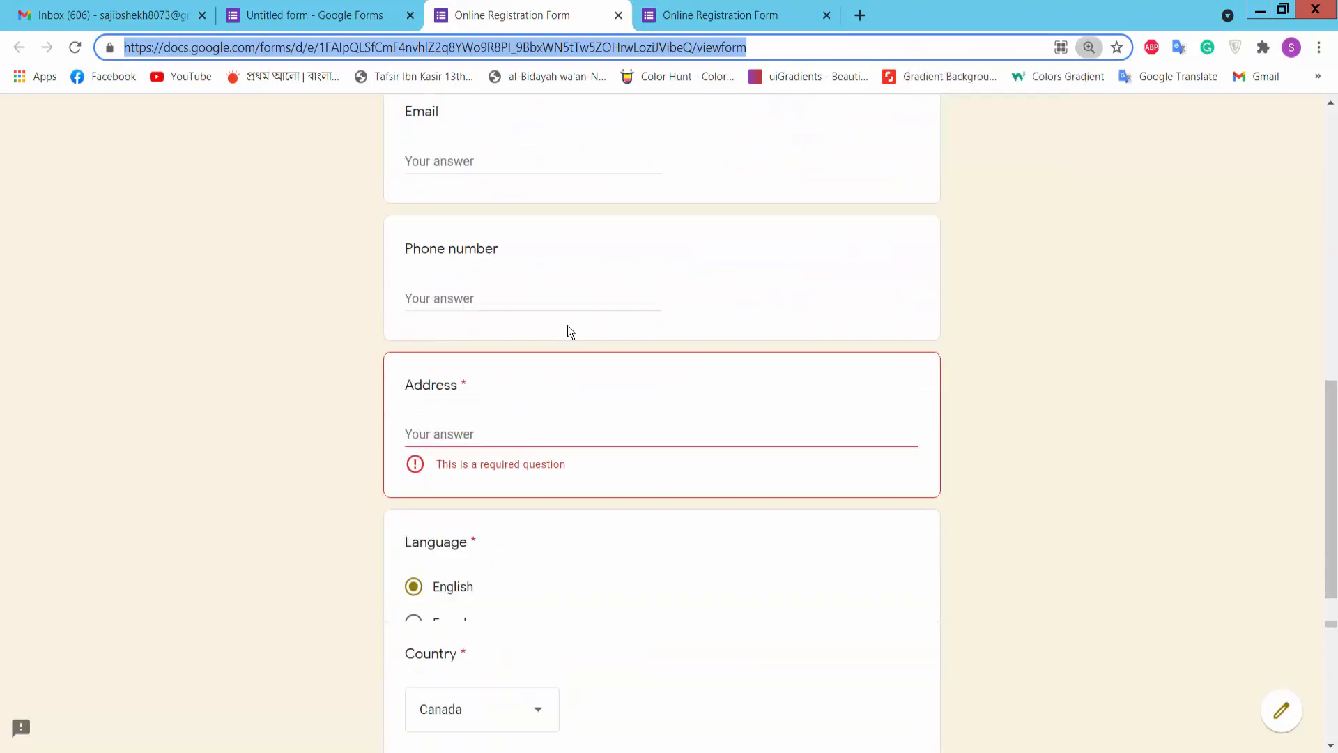
scroll(563, 326, "up", 15)
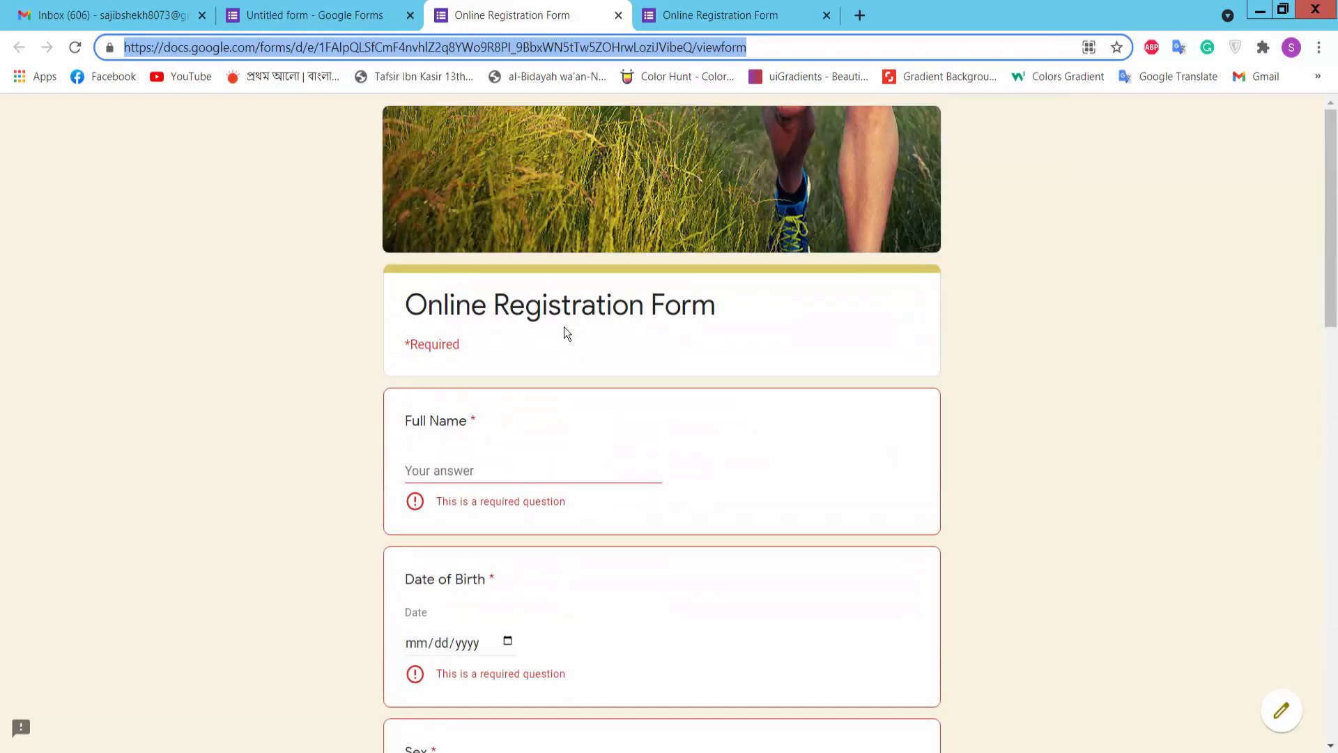